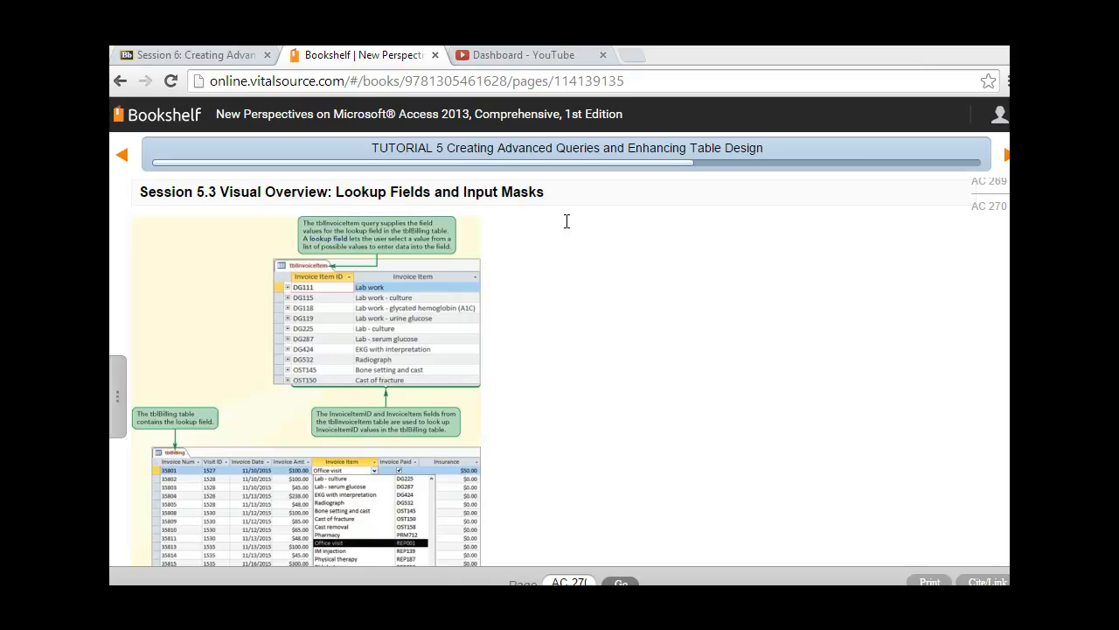
Turn to the next book page, read steps 5–7 on the InvoiceItemID lookup, and return to Access
key("Right")
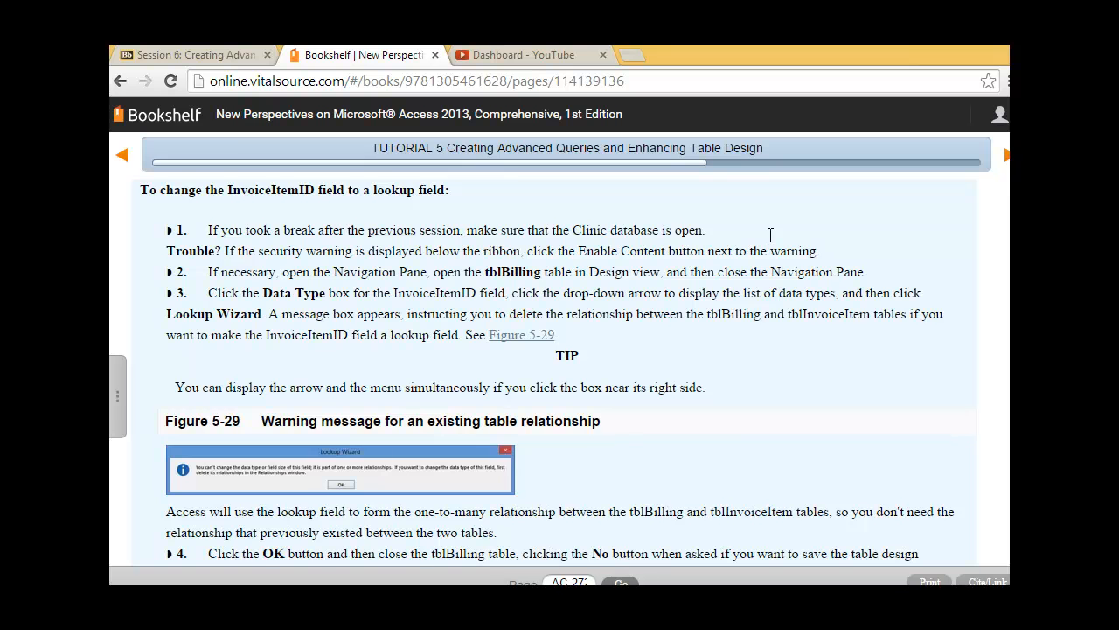
scroll(771, 234, "down", 2)
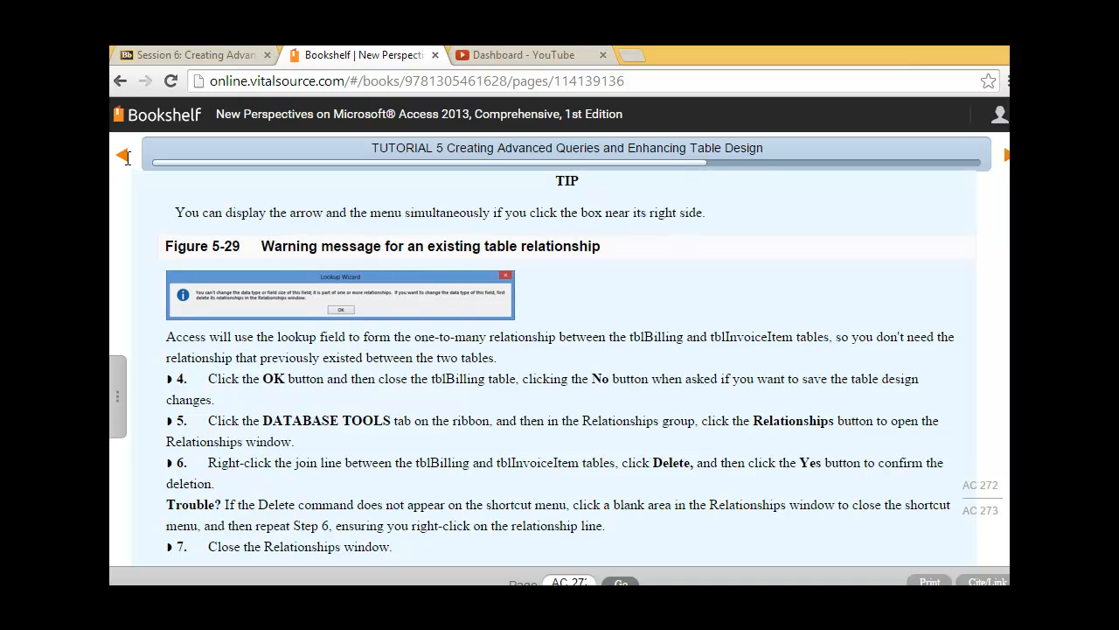
key("alt+Tab")
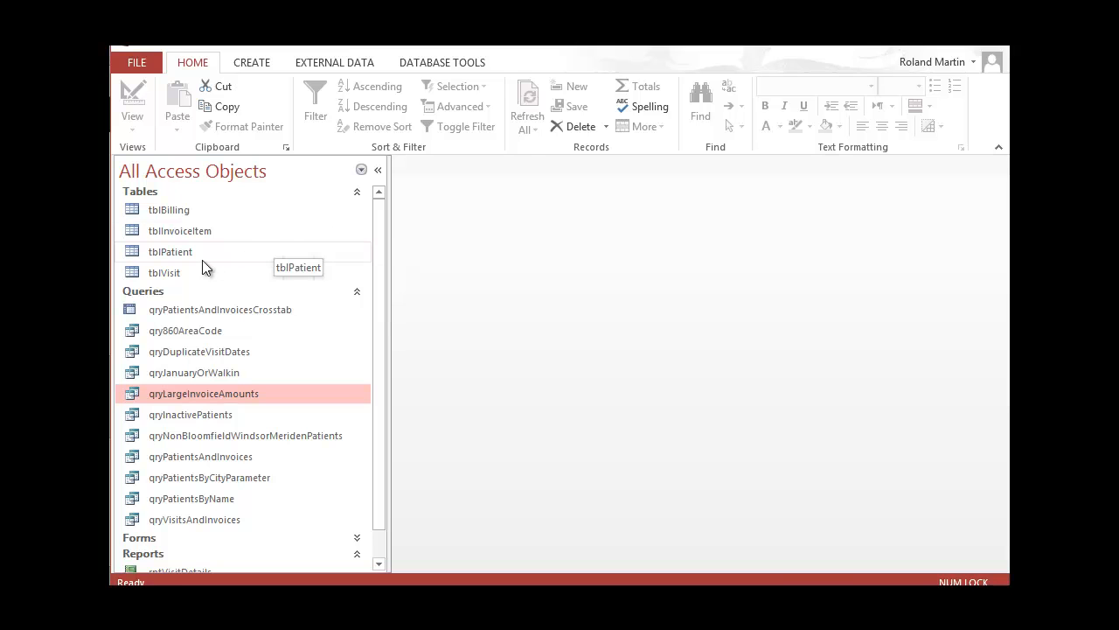
Open tblBilling in Design view and collapse the Navigation Pane
right_click(190, 210)
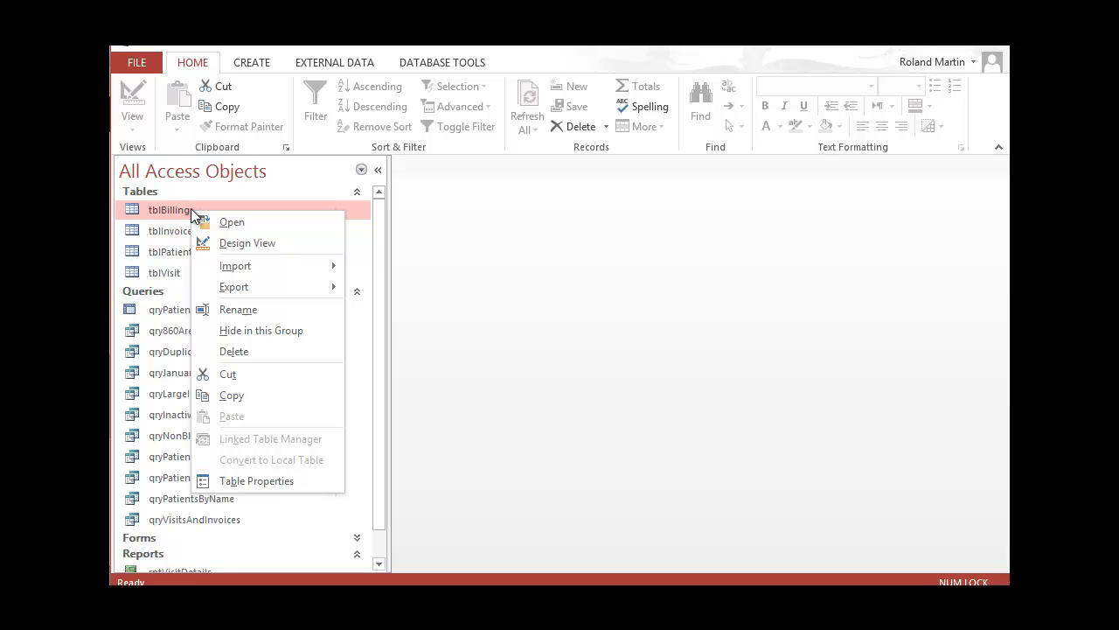
left_click(232, 243)
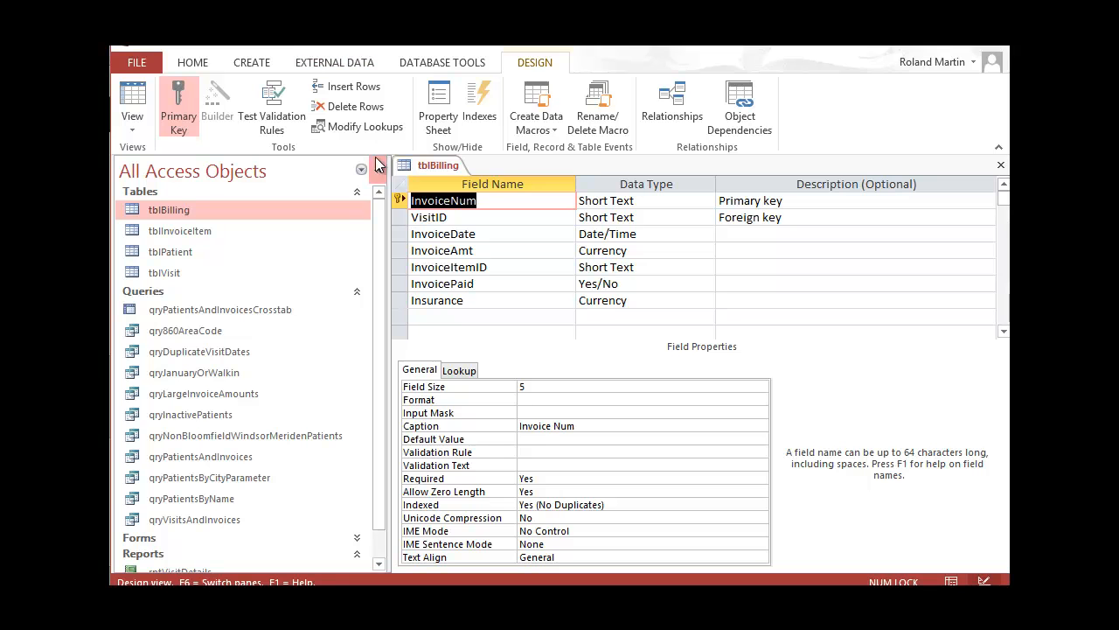
left_click(379, 169)
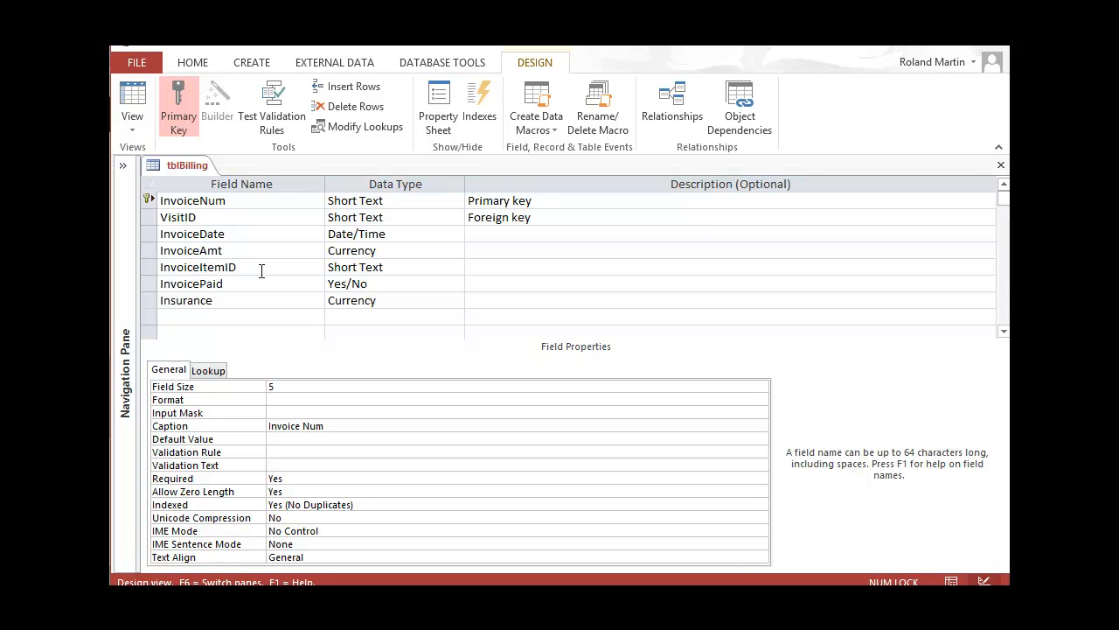
Try Lookup Wizard on InvoiceItemID, dismiss the relationship warning, and close tblBilling without saving
left_click(456, 265)
left_click(456, 267)
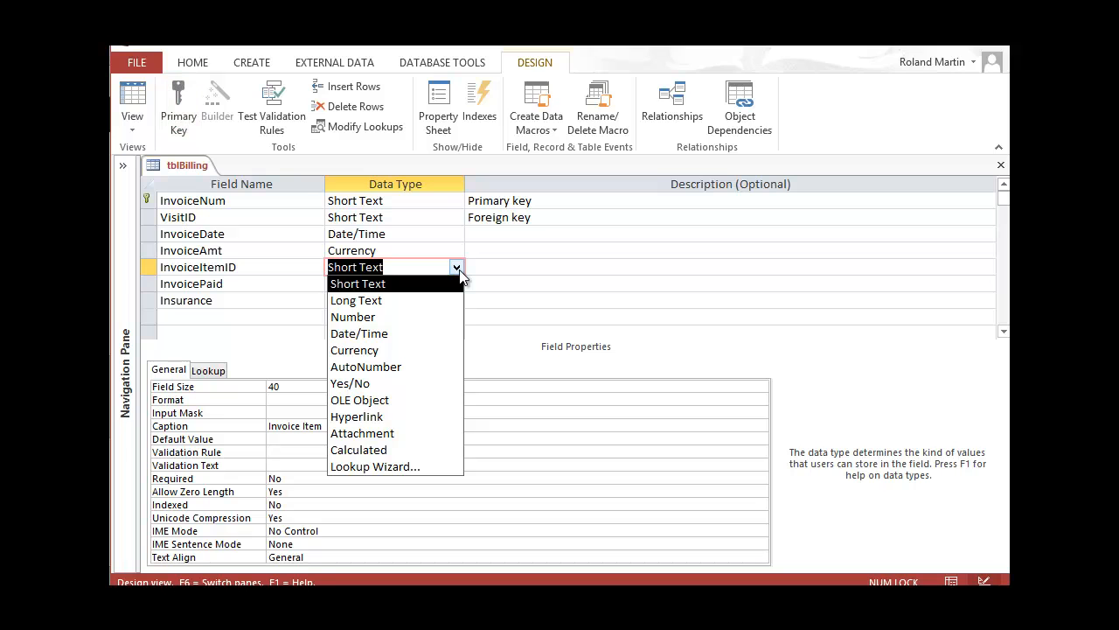
left_click(416, 467)
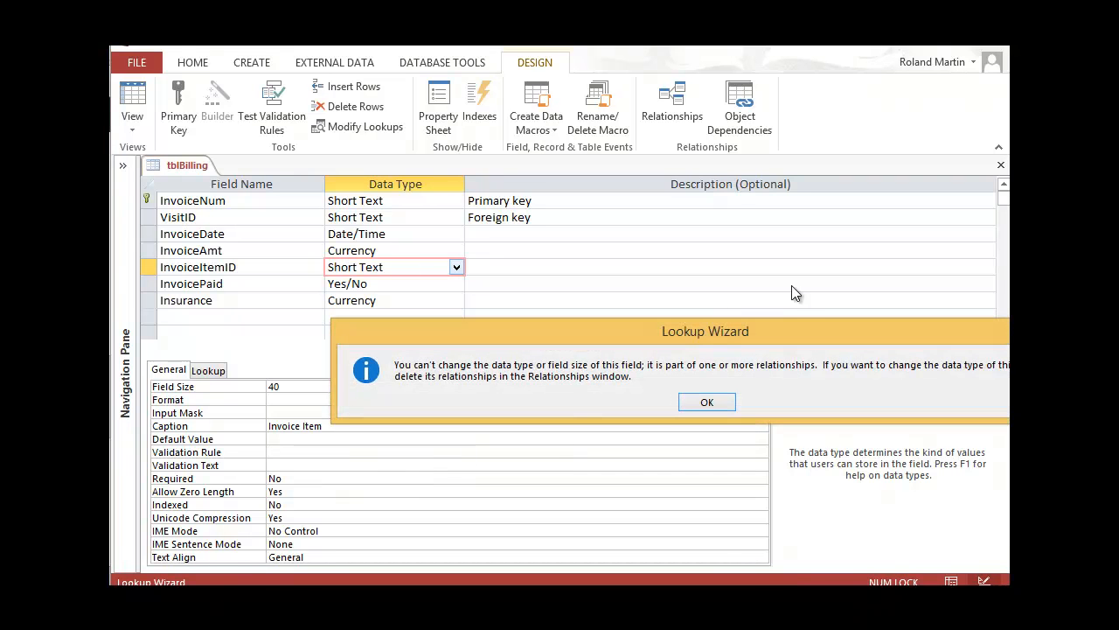
left_click_drag(794, 330, 627, 252)
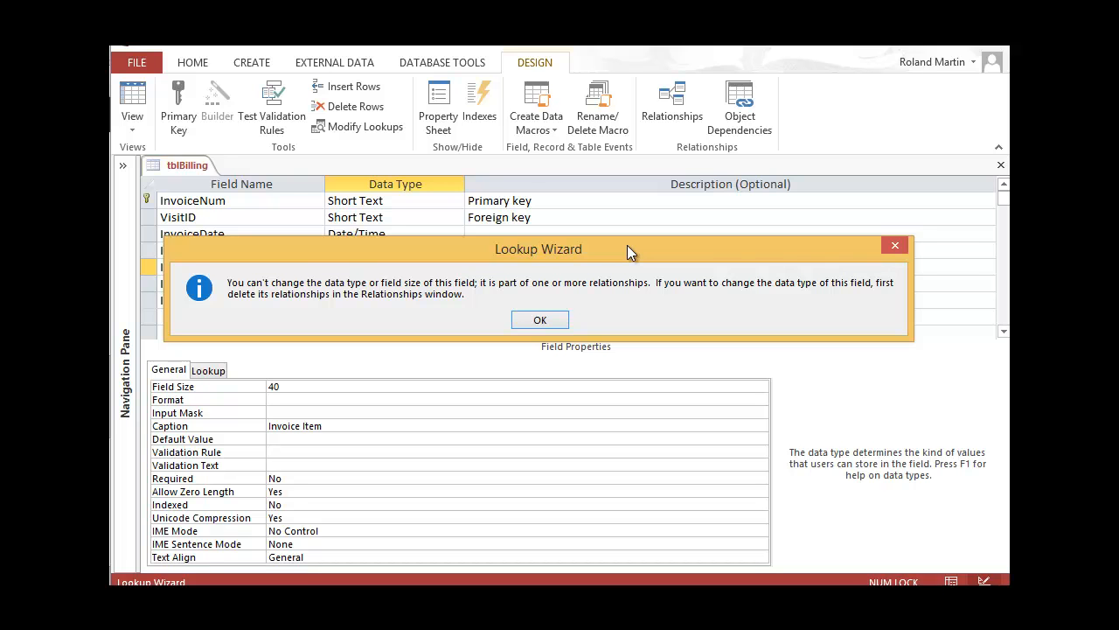
left_click(539, 320)
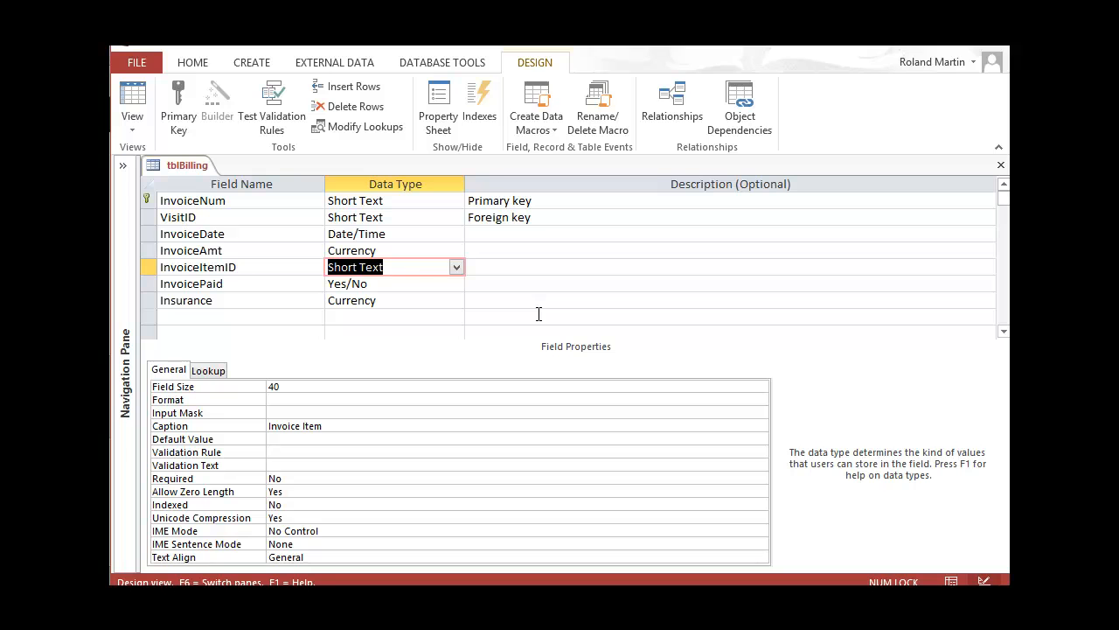
left_click(1002, 166)
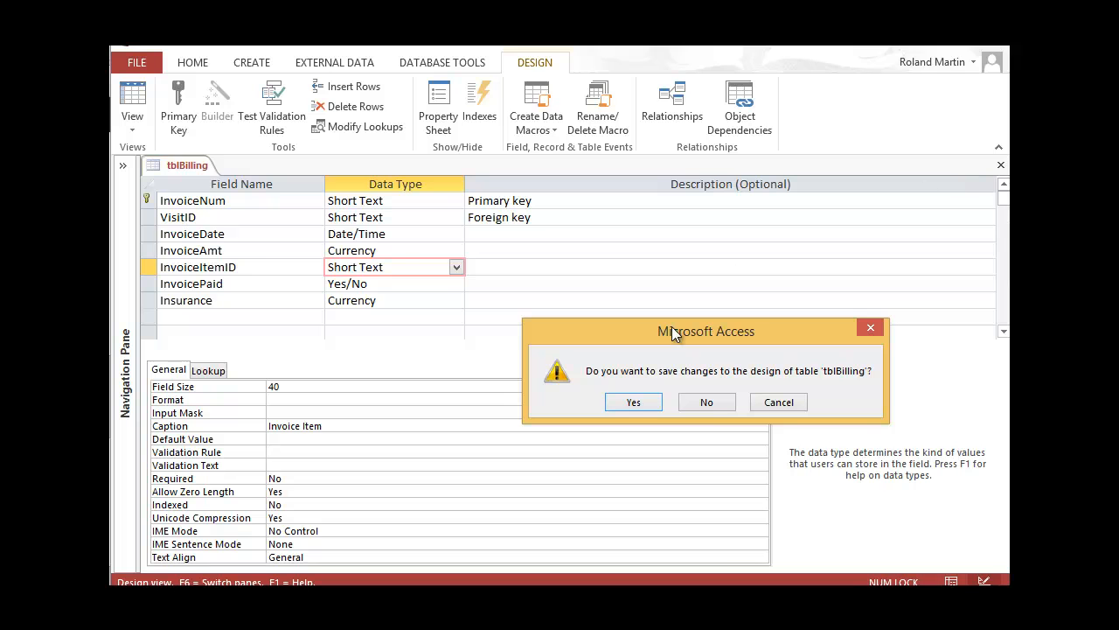
left_click(713, 403)
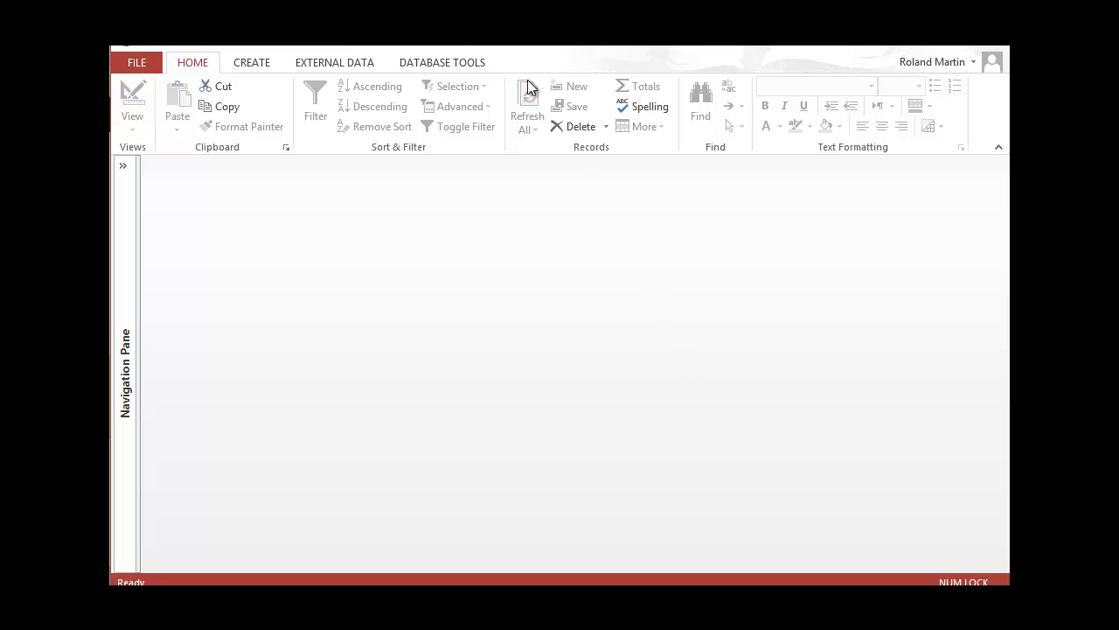
Open the Relationships diagram and delete the tblBilling–tblInvoiceItem relationship
left_click(465, 67)
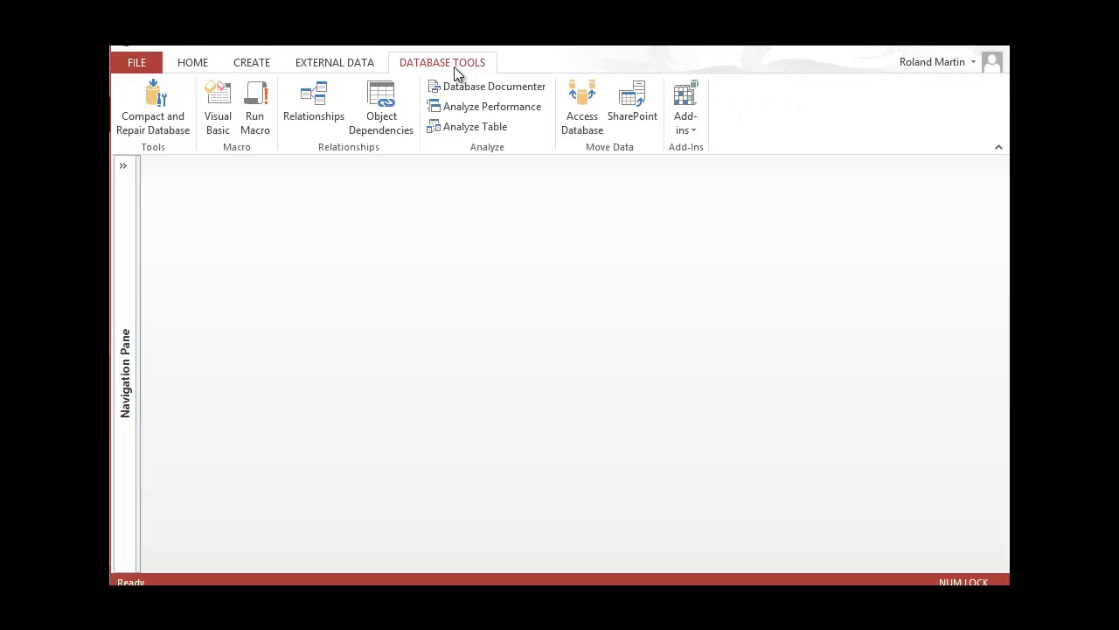
left_click(327, 104)
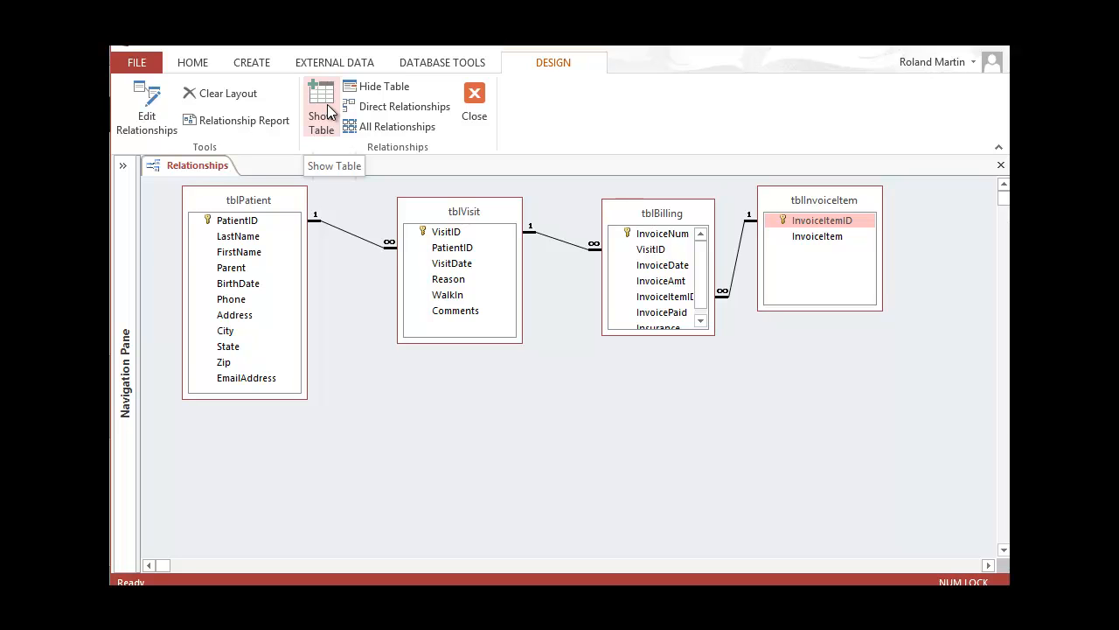
right_click(738, 256)
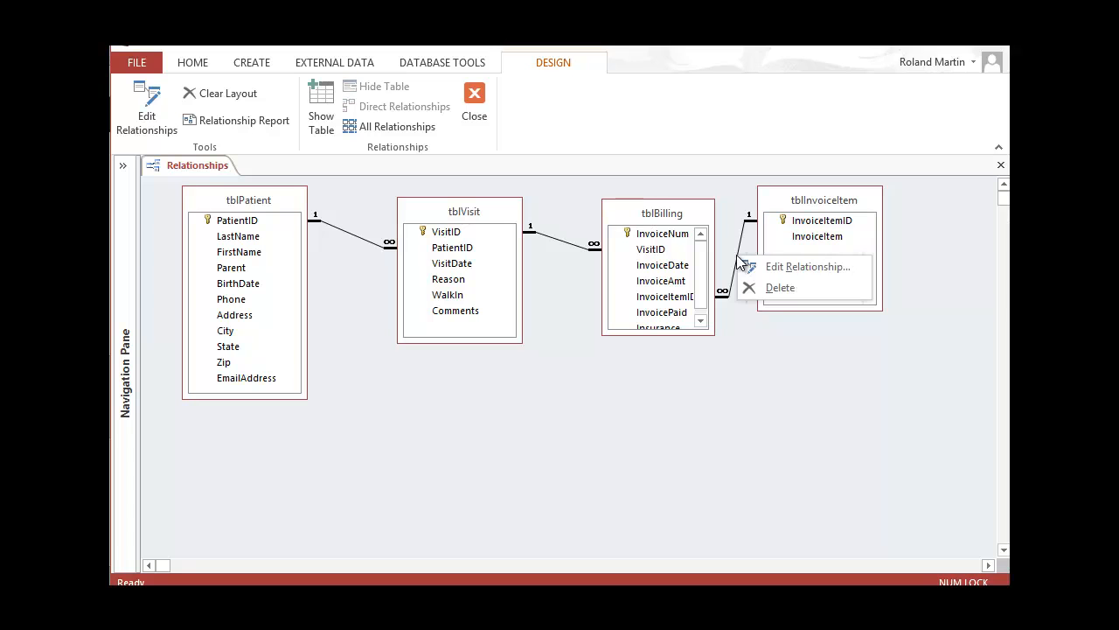
left_click(772, 287)
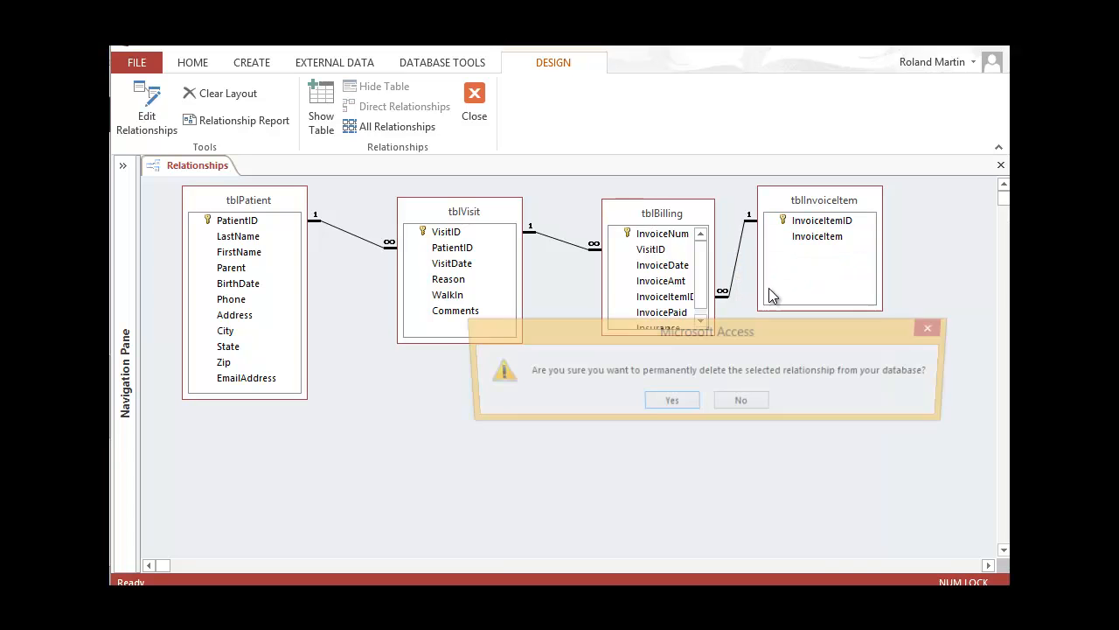
left_click(670, 402)
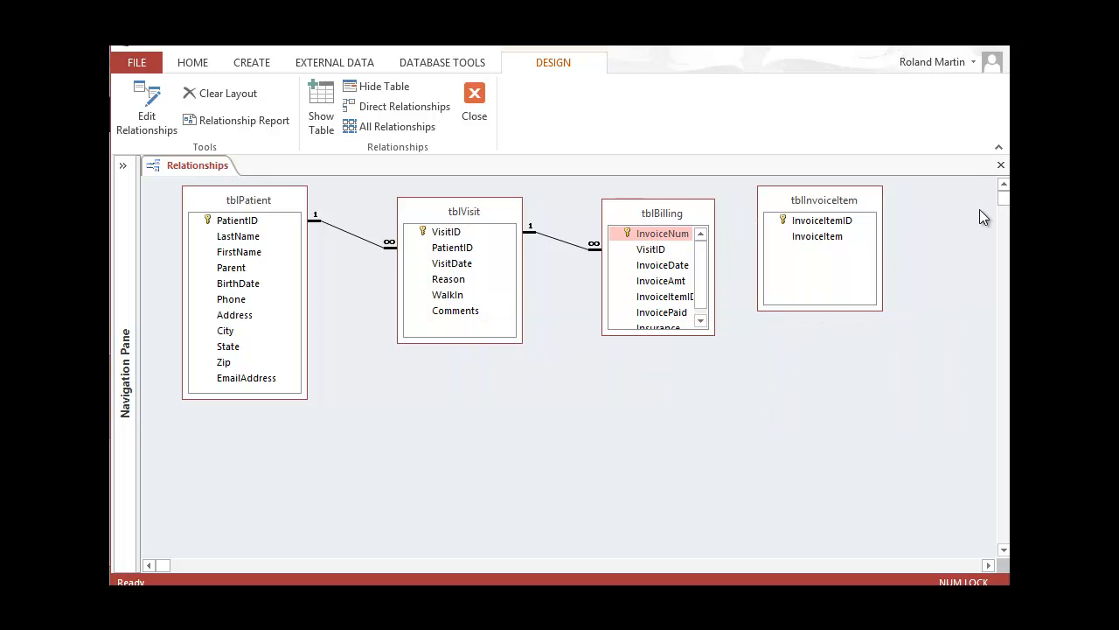
Close the Relationships window, review the next lookup steps in Bookshelf, and return to Access
left_click(1002, 166)
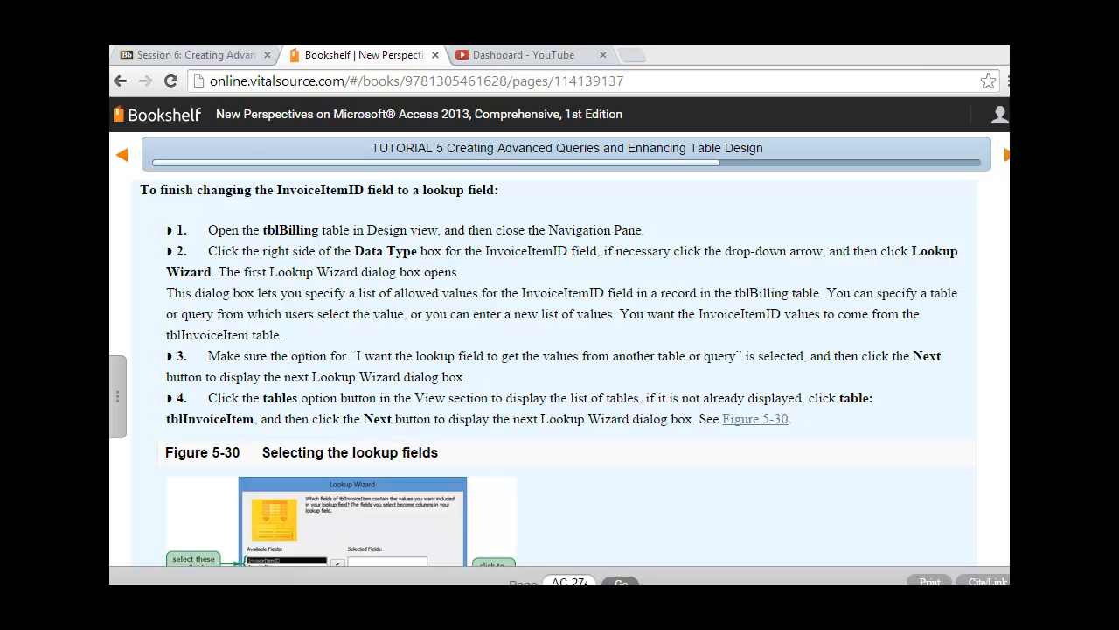
key("alt+Tab")
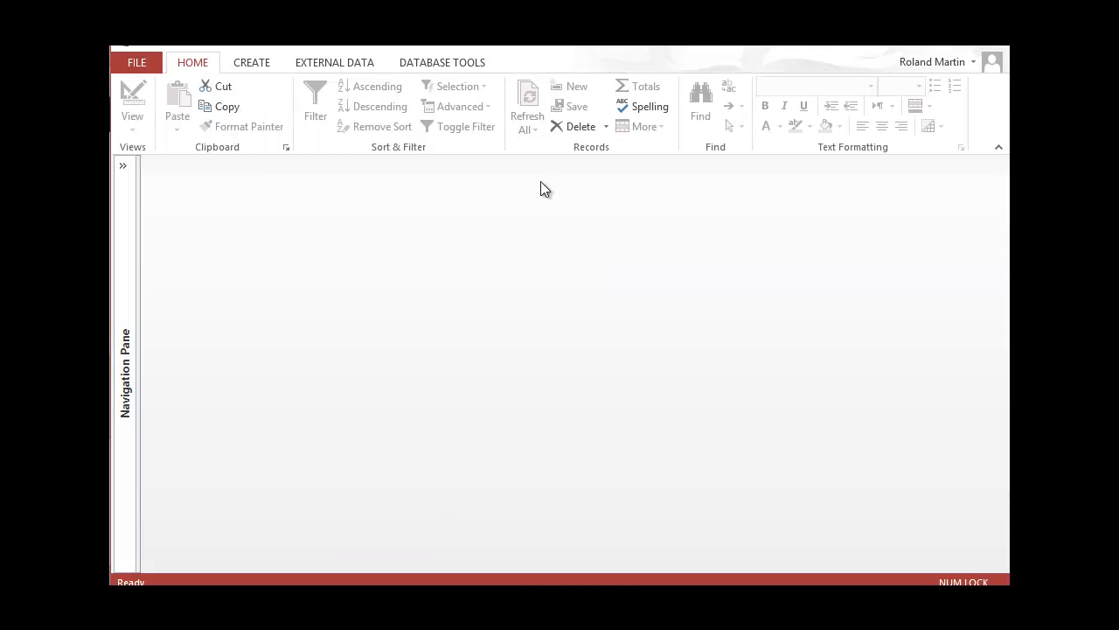
Reopen tblBilling in Design view with the pane collapsed and show InvoiceItemID's data type list
left_click(123, 166)
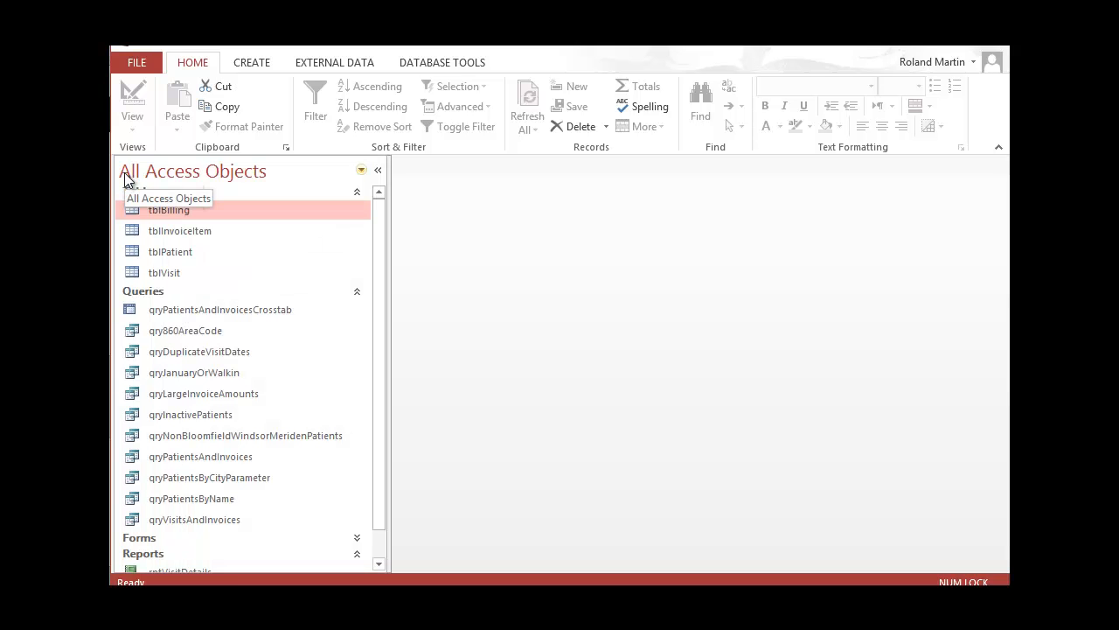
right_click(173, 207)
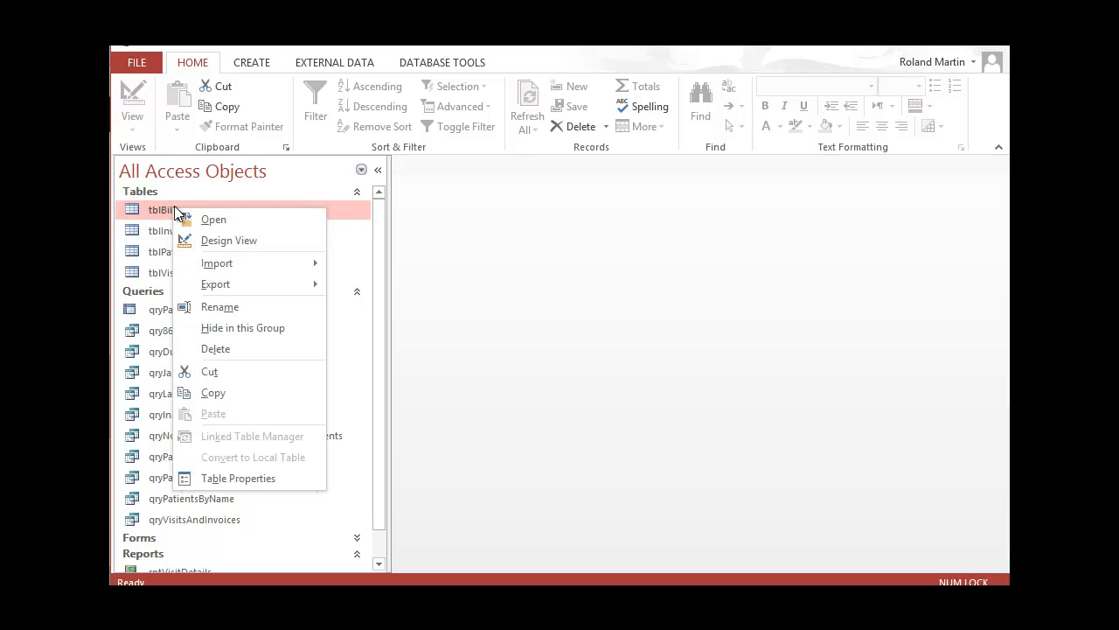
left_click(229, 241)
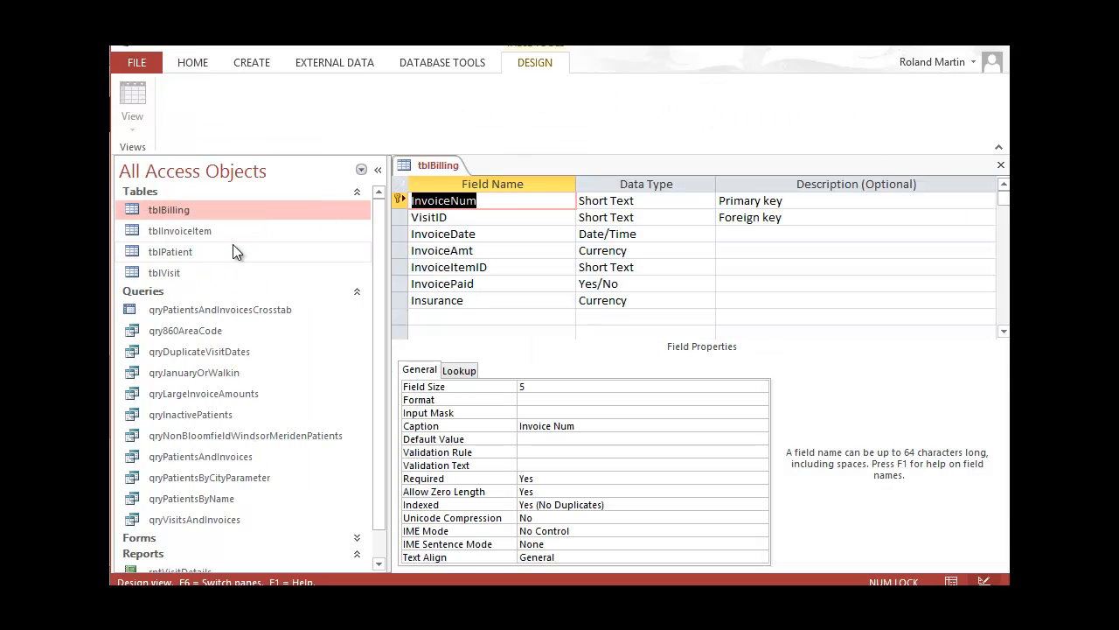
left_click(378, 169)
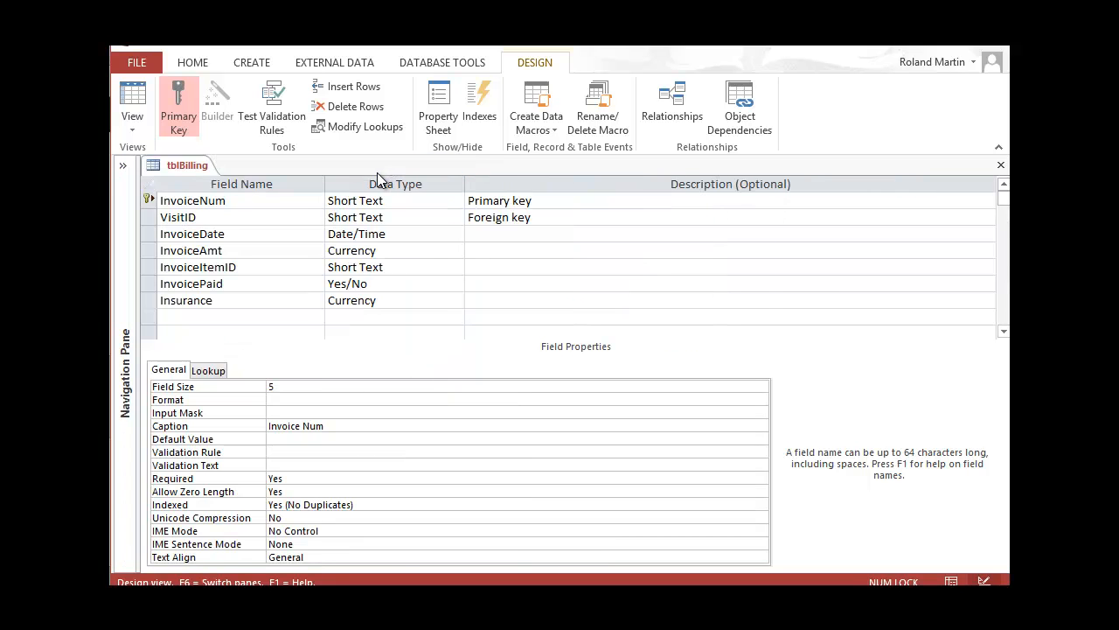
left_click(456, 266)
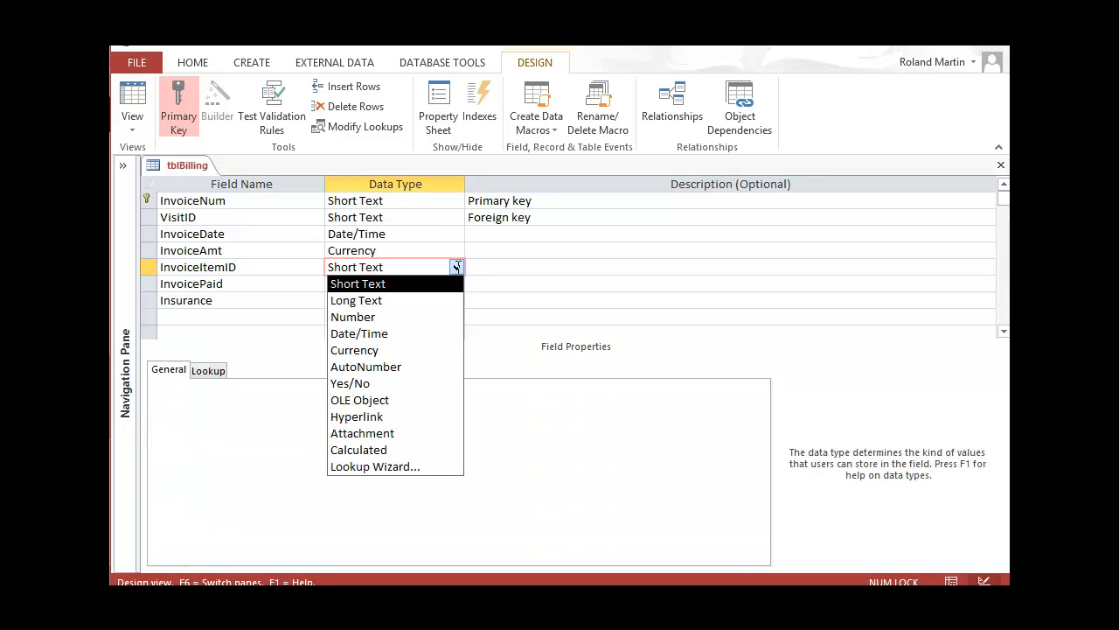
Run the Lookup Wizard for InvoiceItemID using both tblInvoiceItem fields, up to the sort-order page
left_click(403, 469)
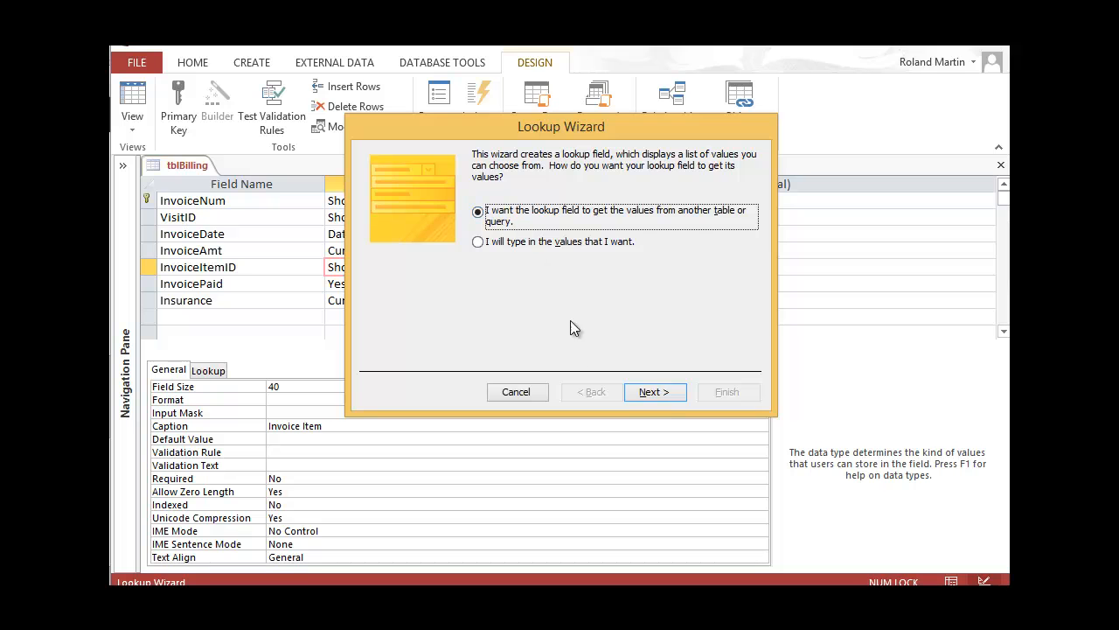
left_click(663, 392)
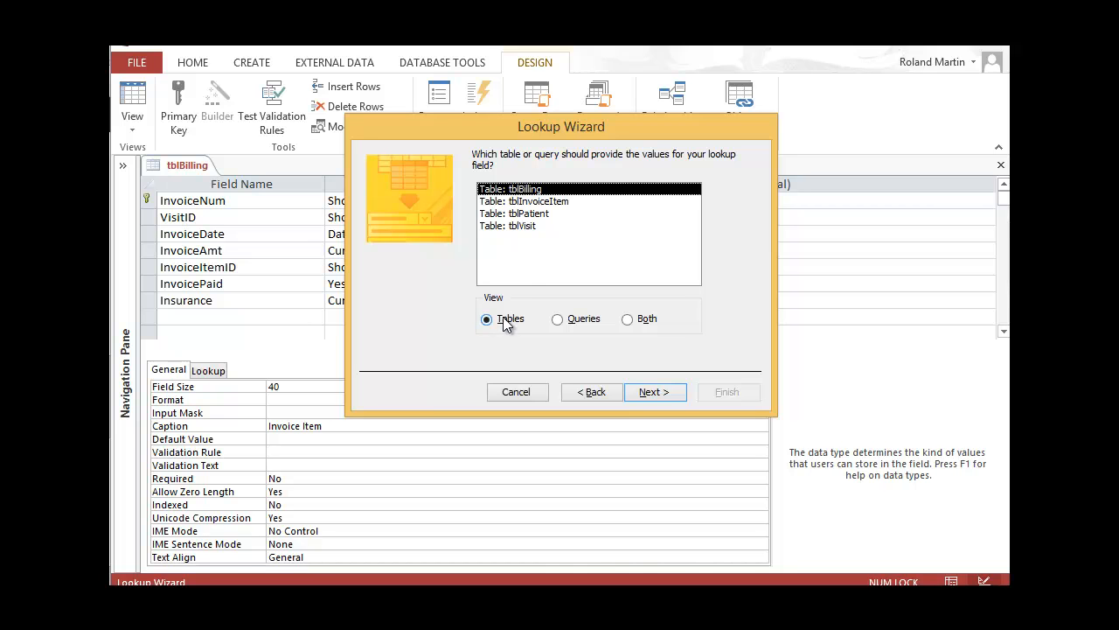
left_click(553, 204)
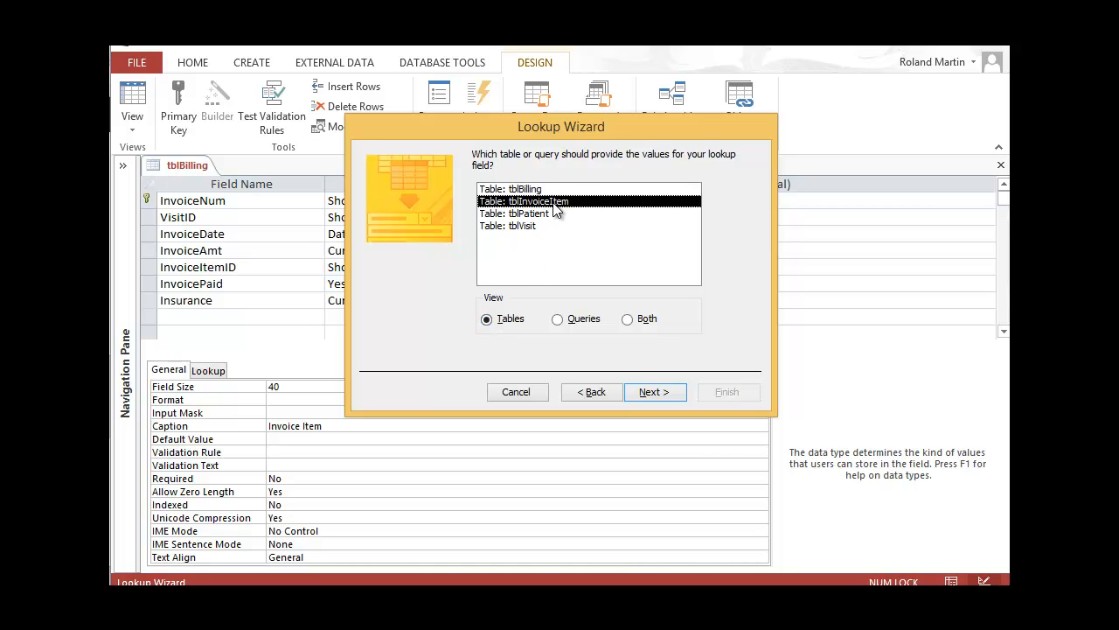
left_click(653, 393)
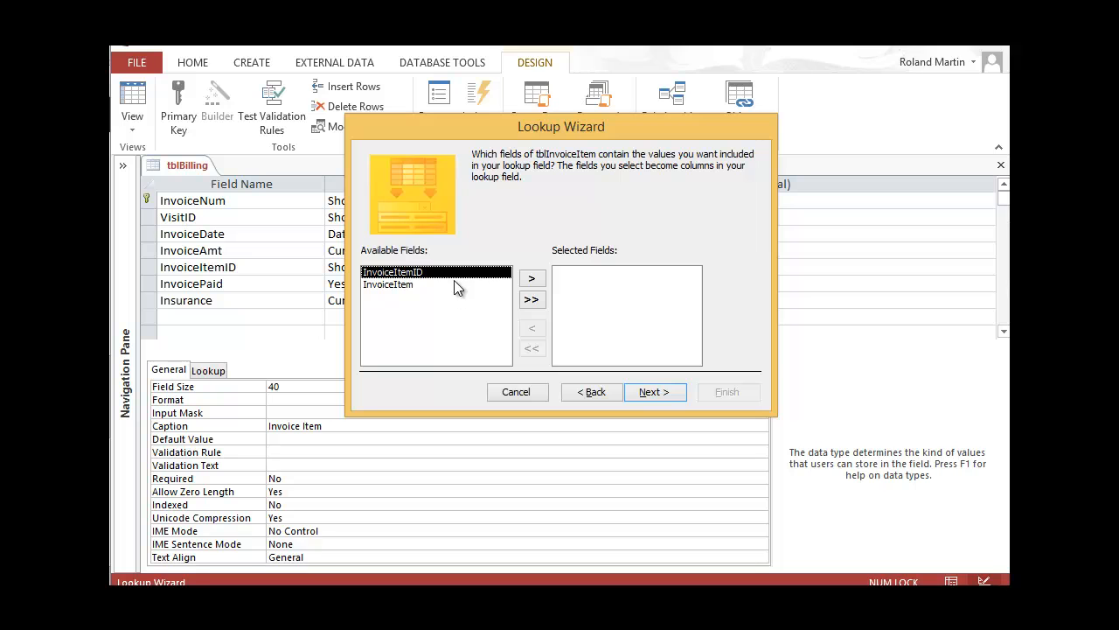
left_click(531, 301)
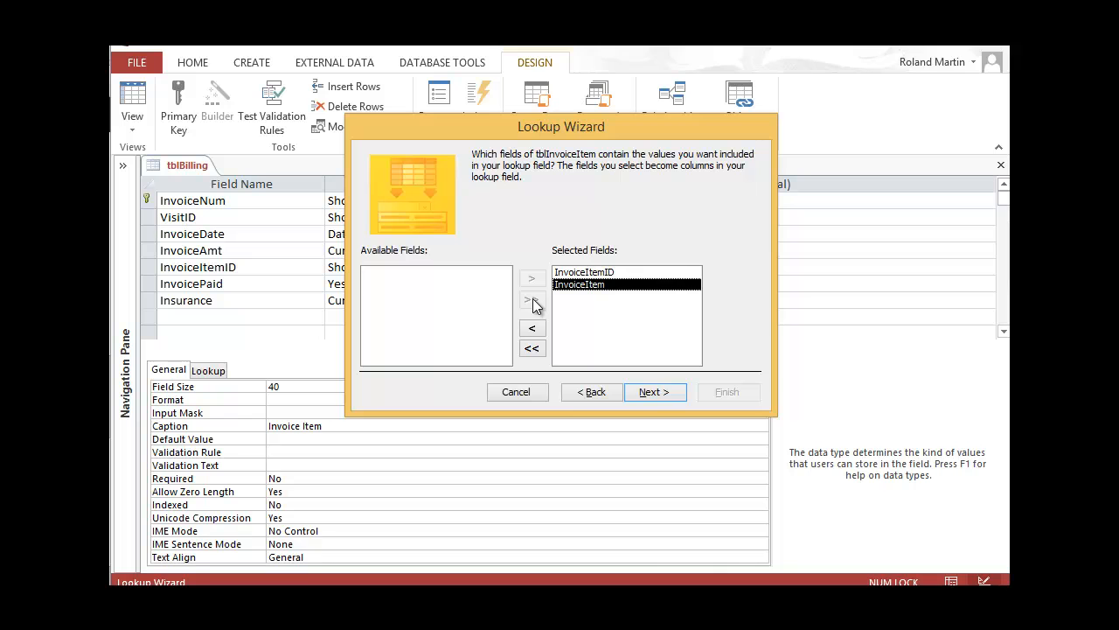
left_click(652, 391)
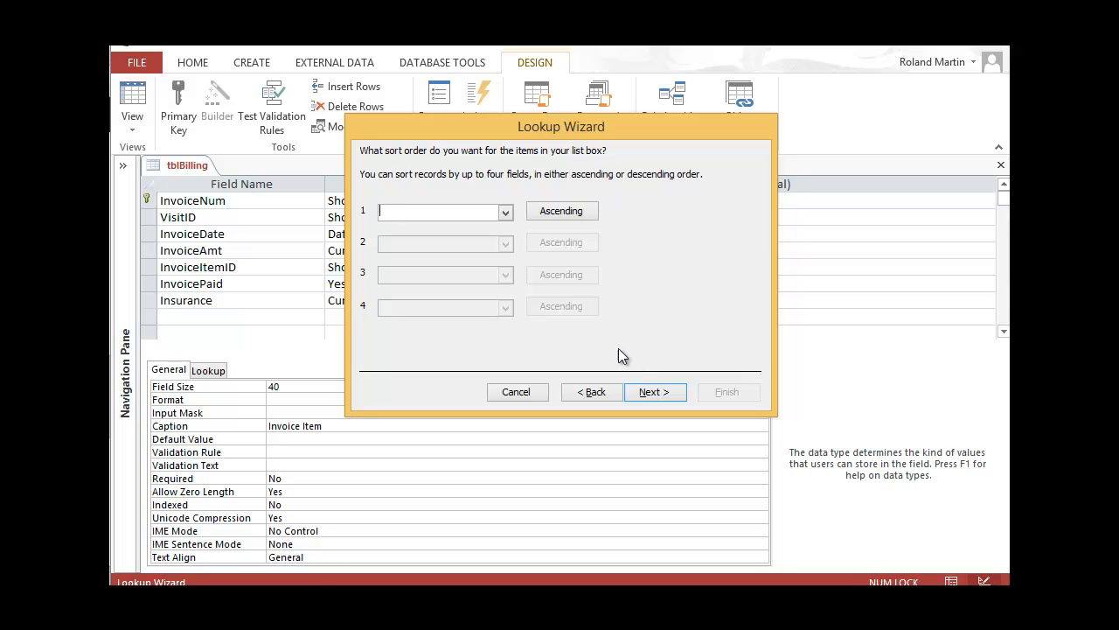
Sort the lookup items by InvoiceItem
left_click(506, 213)
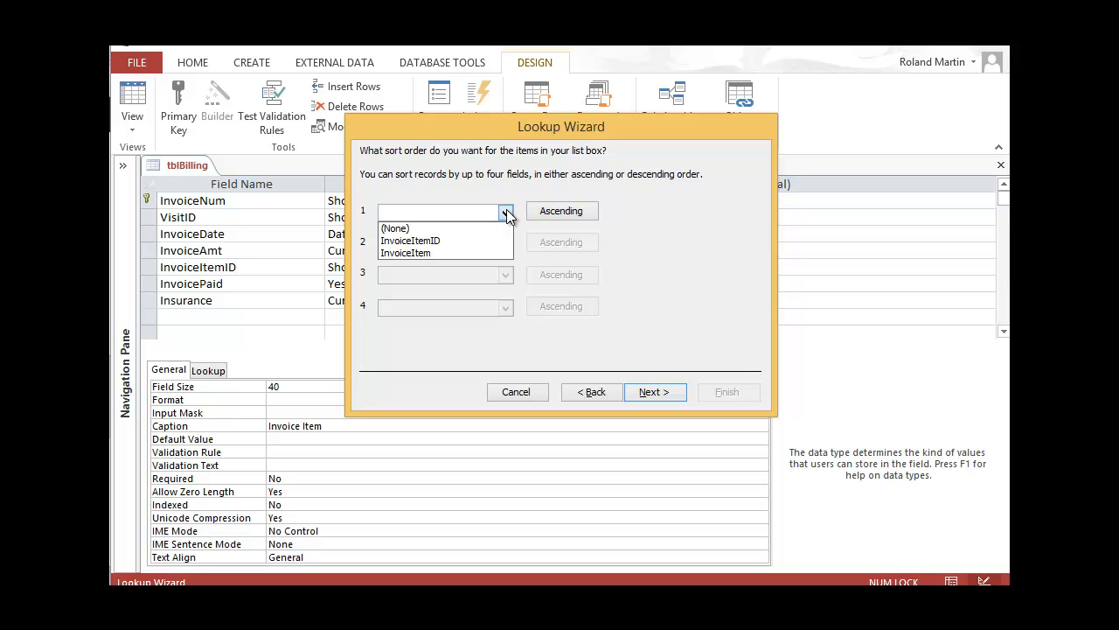
left_click(442, 253)
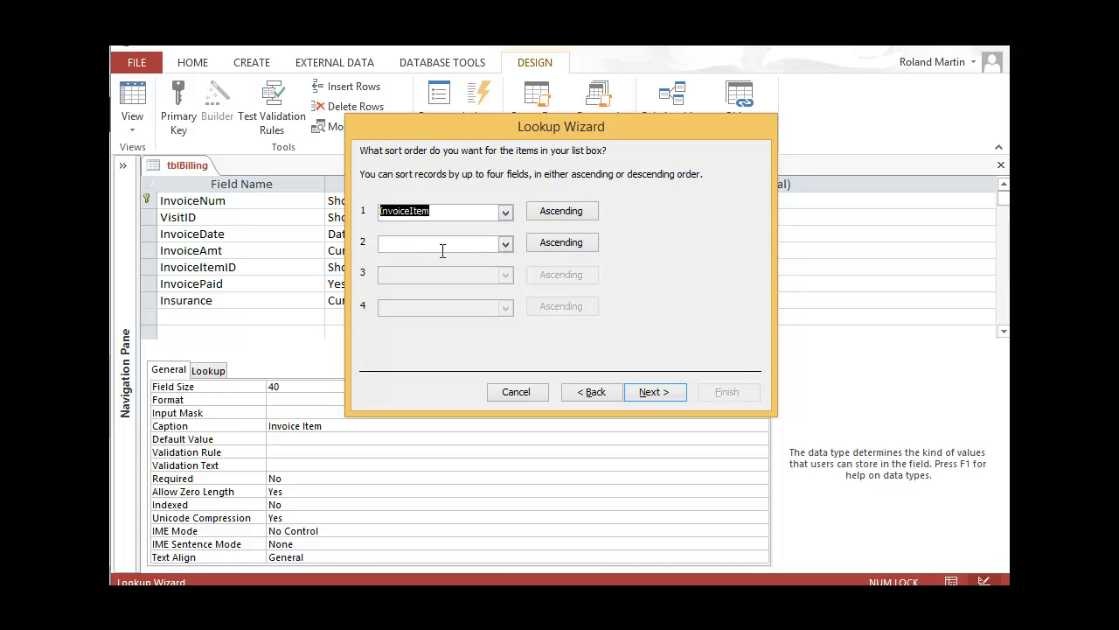
left_click(656, 393)
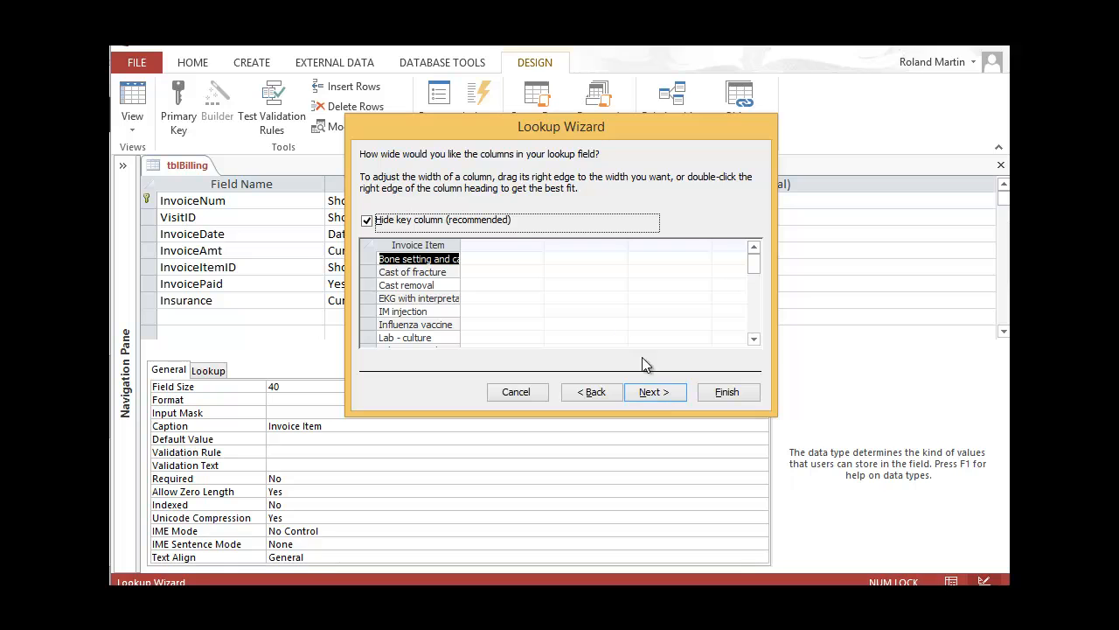
Best-fit the Invoice Item column width and unhide the Invoice Item ID key column
double_click(460, 245)
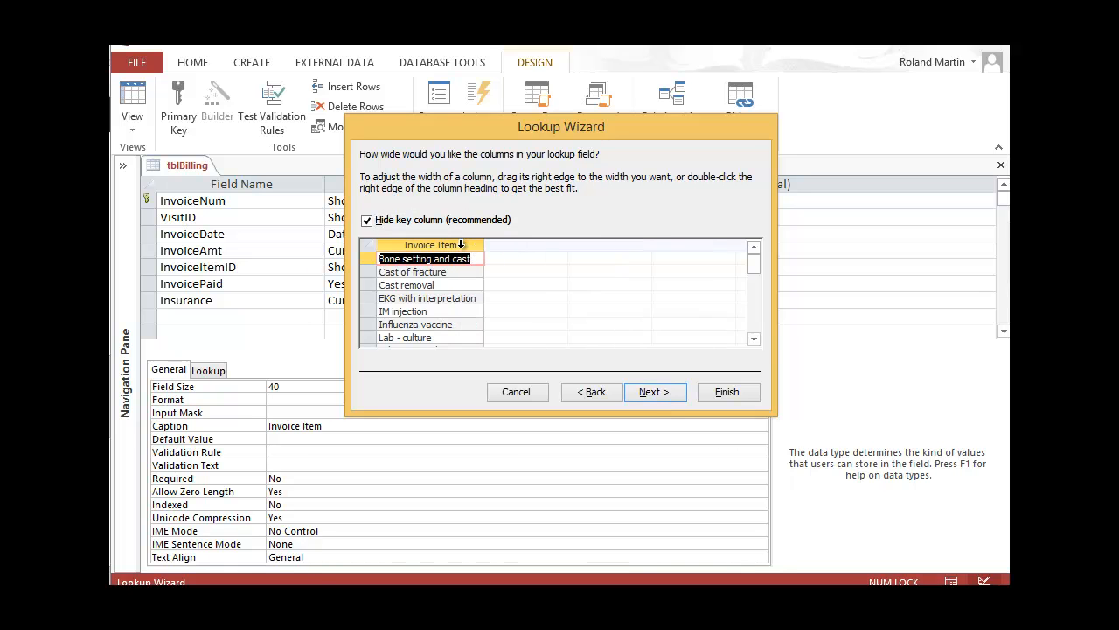
left_click_drag(754, 261, 757, 296)
left_click_drag(485, 244, 496, 242)
double_click(496, 242)
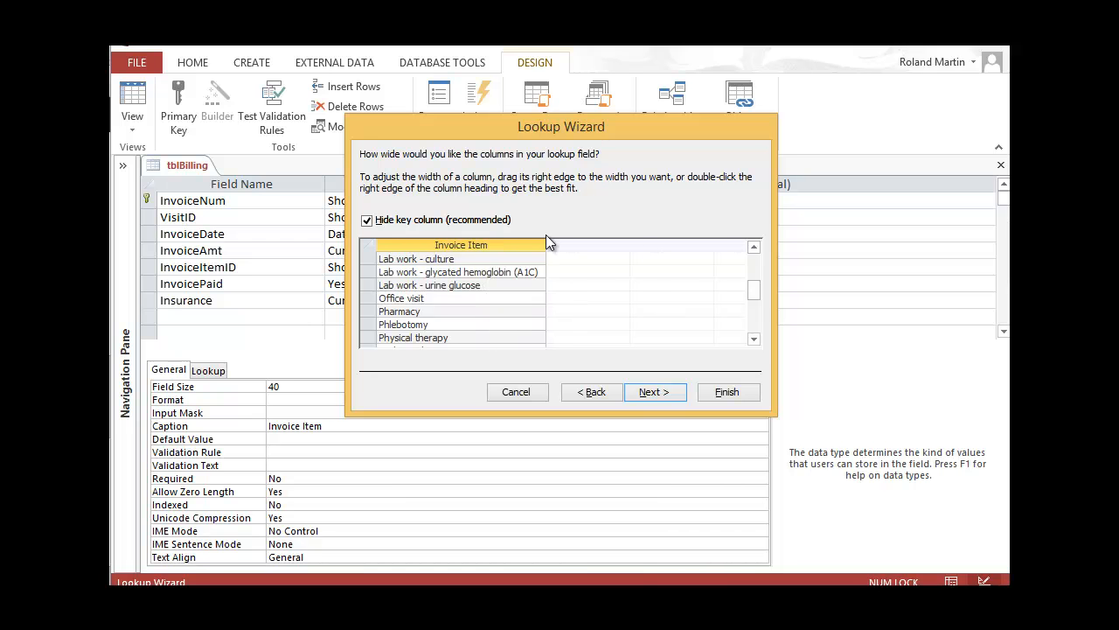
left_click_drag(756, 290, 752, 263)
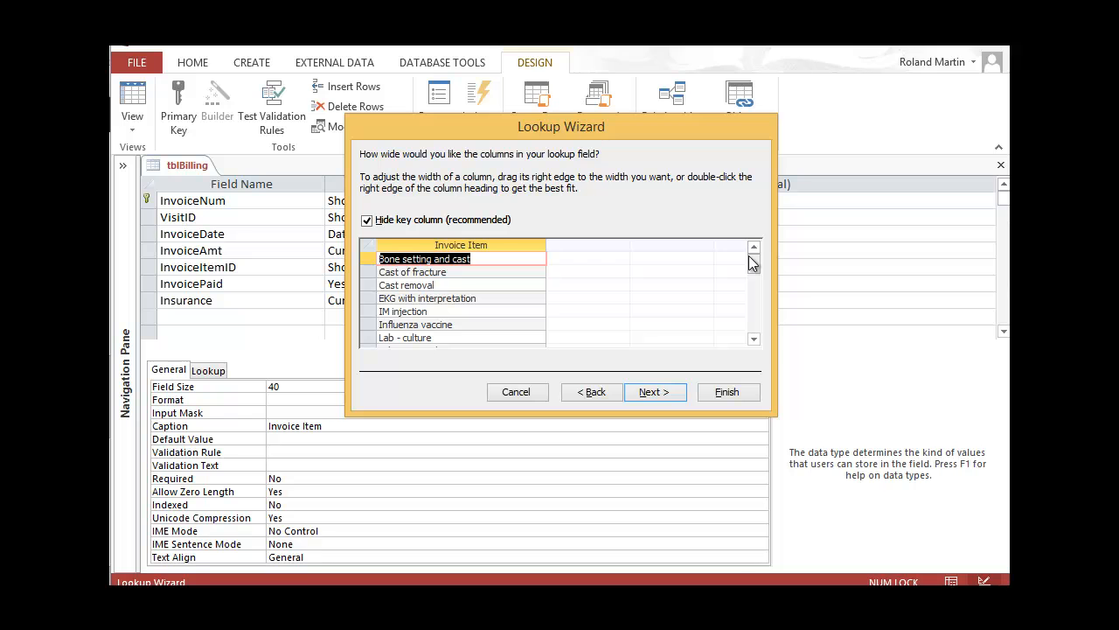
left_click(367, 220)
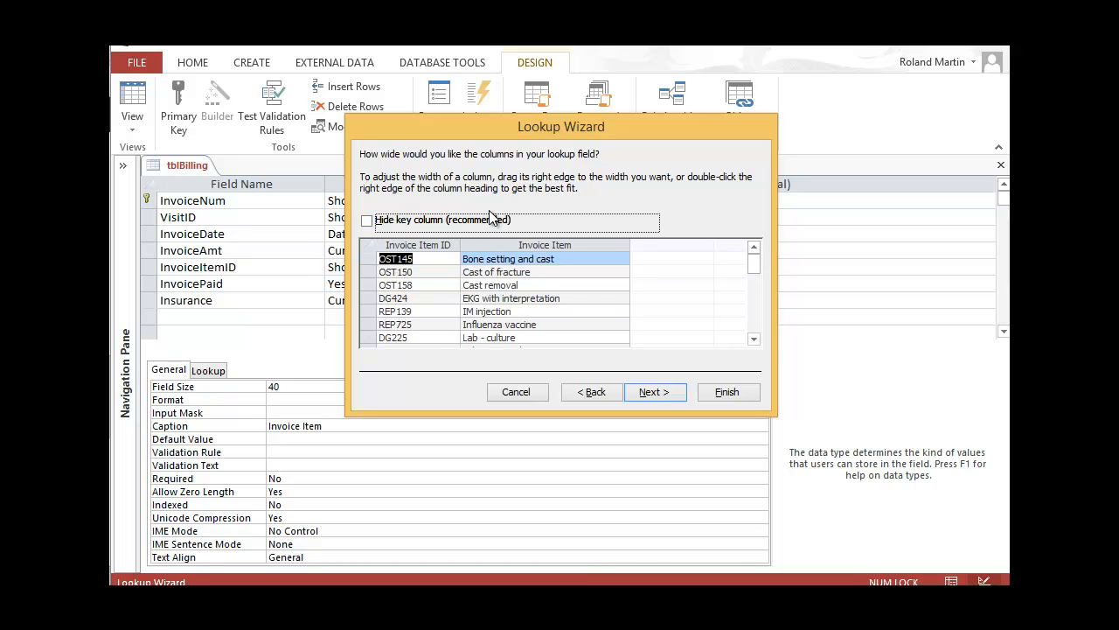
mouse_move(758, 272)
left_mouse_down()
mouse_move(757, 313)
mouse_move(763, 257)
left_mouse_up()
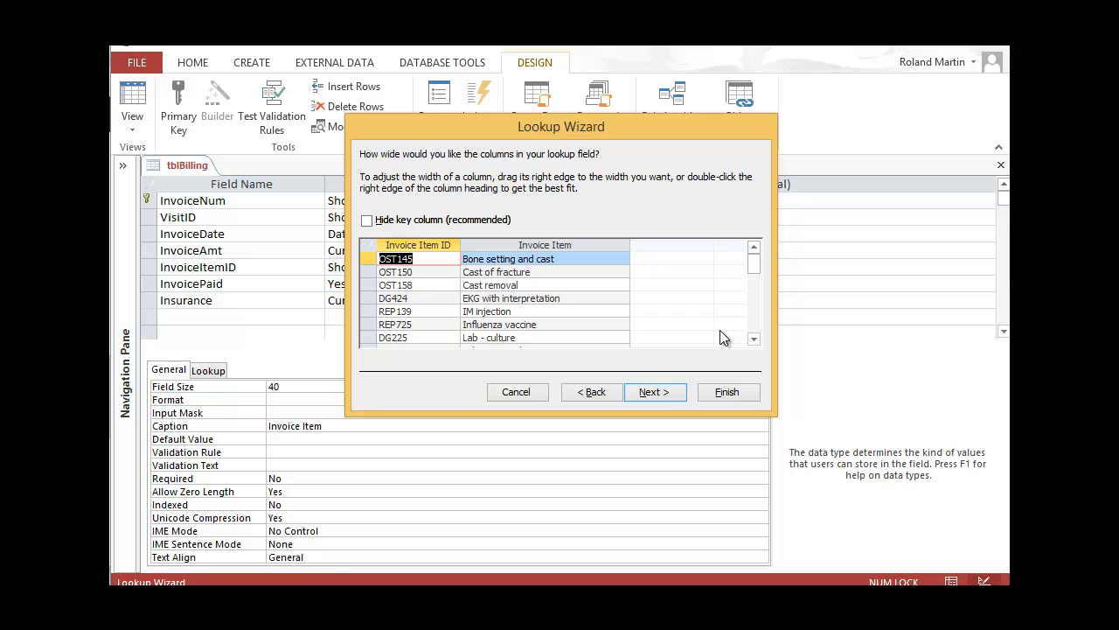
left_click(664, 394)
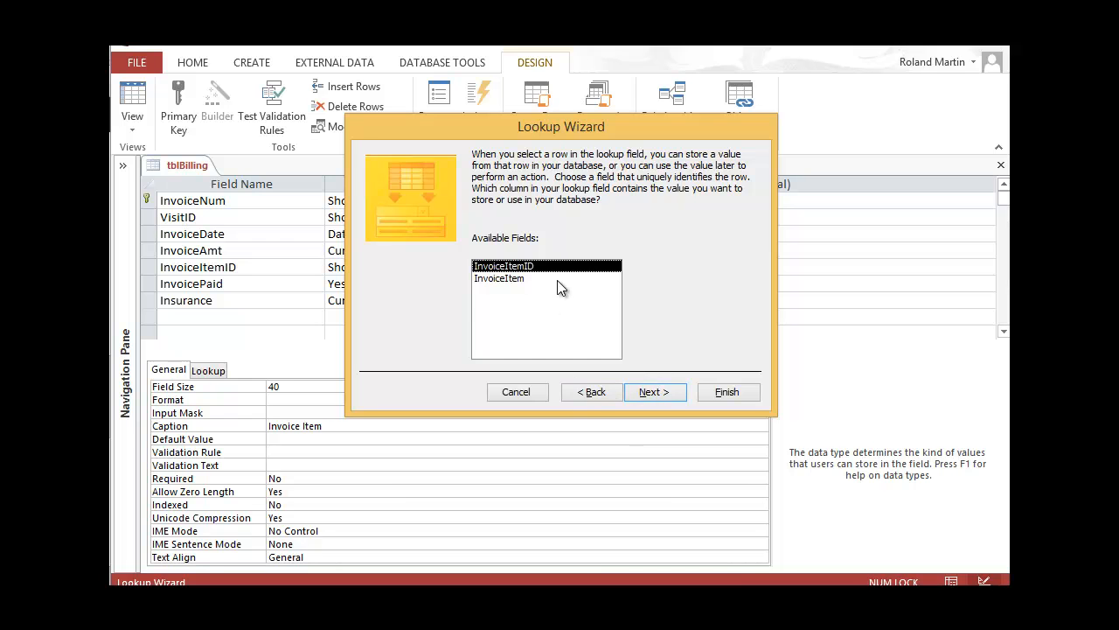
Store InvoiceItemID as the value and finish the lookup with the default InvoiceItemID label
left_click(655, 392)
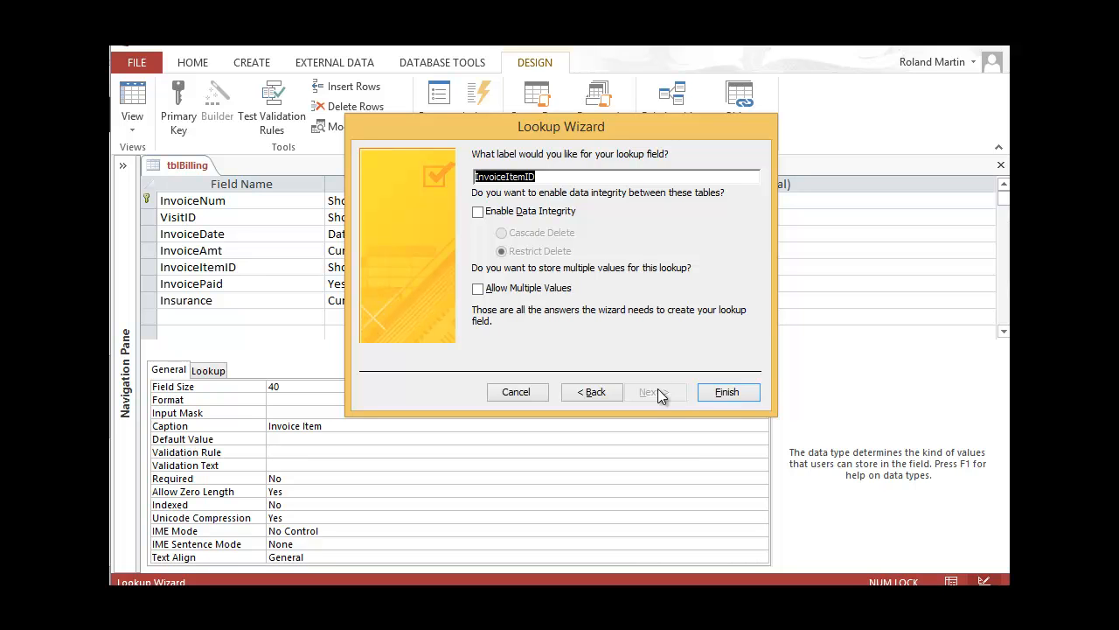
left_click(737, 392)
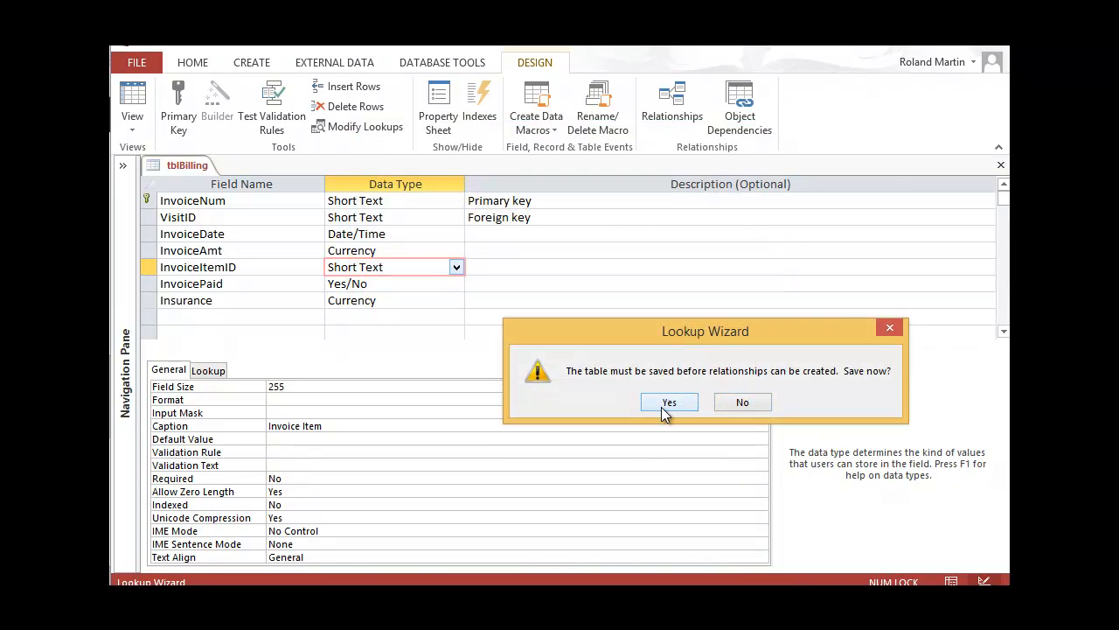
Save tblBilling, view its records in Datasheet view, and switch to the Bookshelf tutorial
left_click(662, 409)
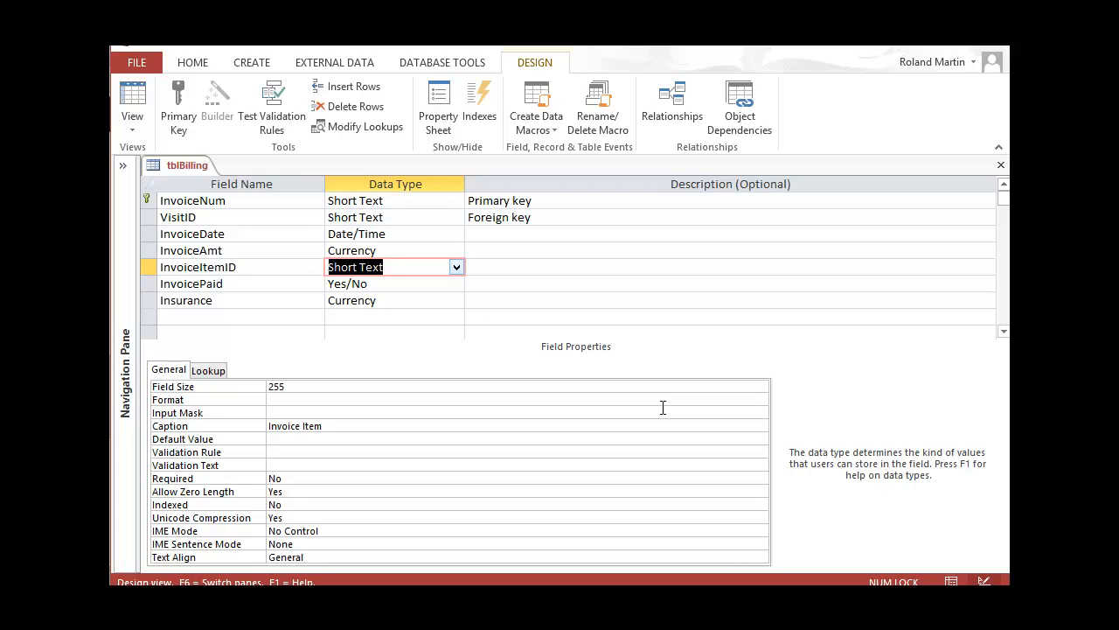
left_click(951, 580)
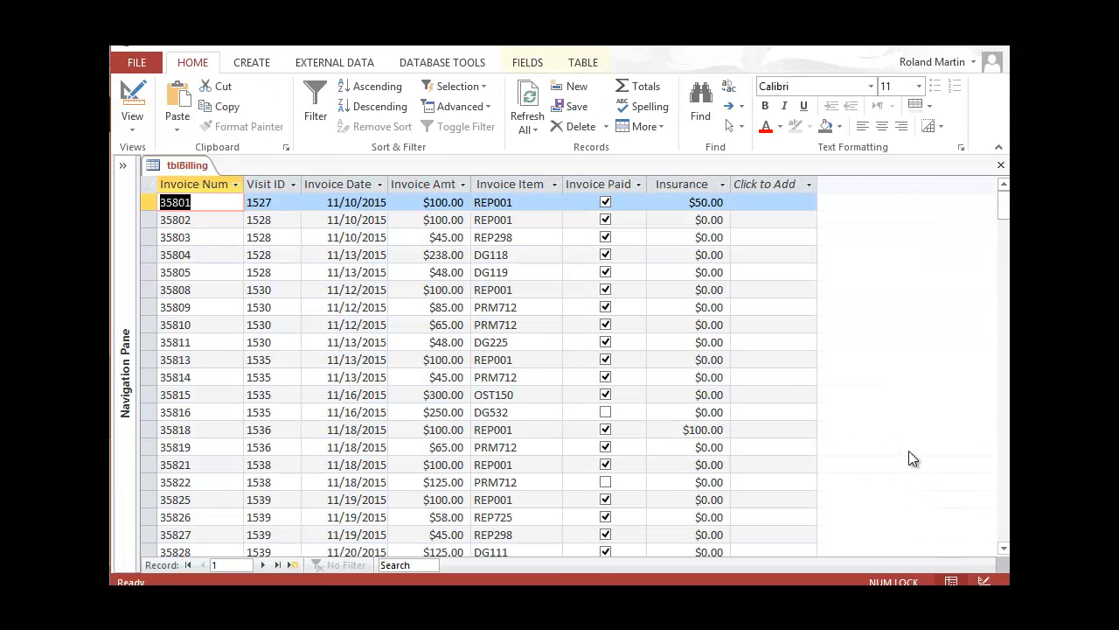
key("alt+Tab")
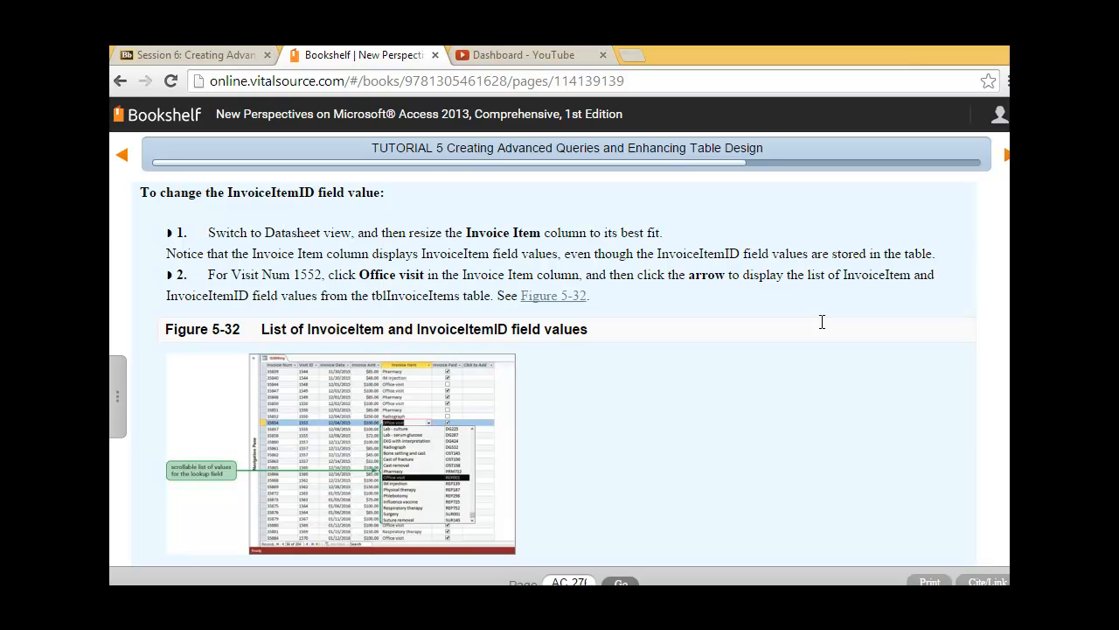
Read tutorial steps 1–4 on changing the InvoiceItemID value, then return to tblBilling in Access
scroll(822, 322, "down", 2)
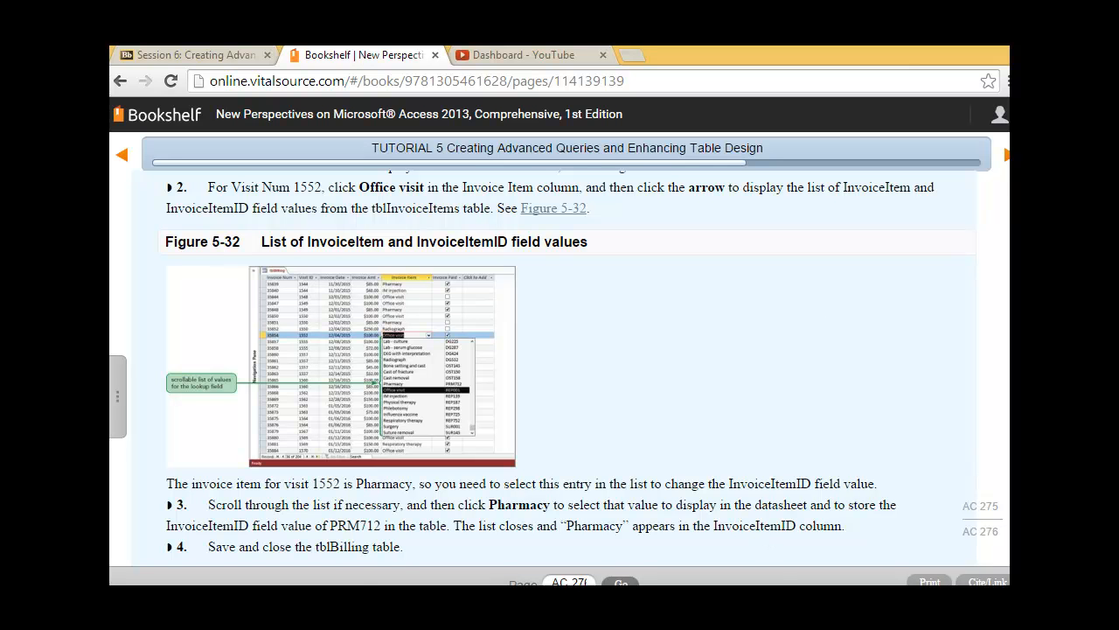
mouse_move(390, 584)
left_click(296, 560)
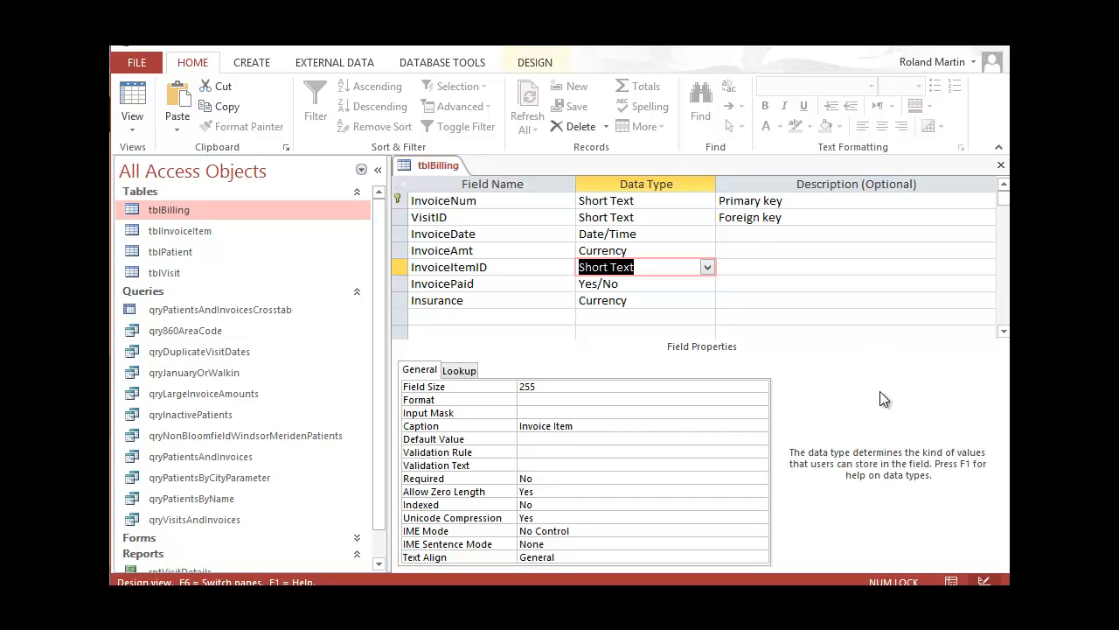
Show tblBilling as a datasheet and autofit the Invoice Item column to its longest entry
left_click(951, 580)
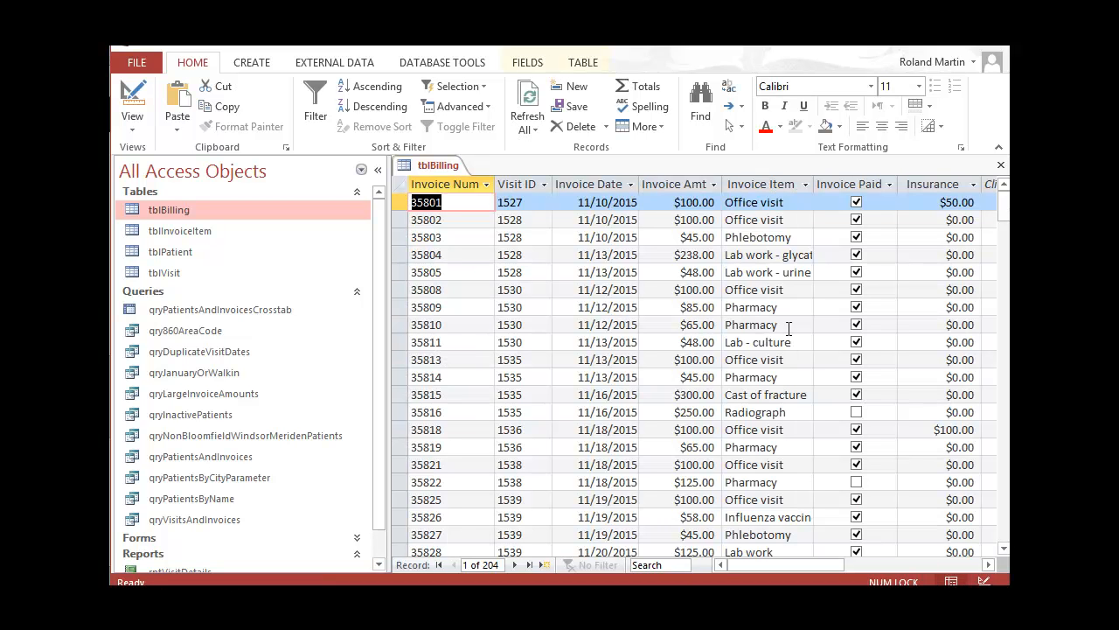
left_click(806, 180)
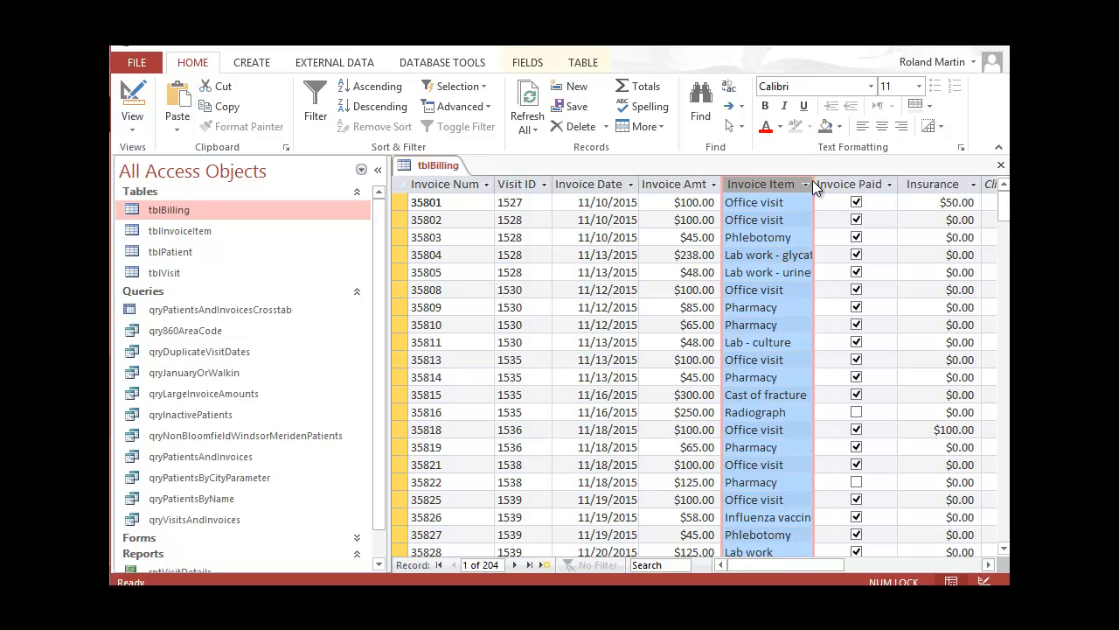
double_click(812, 182)
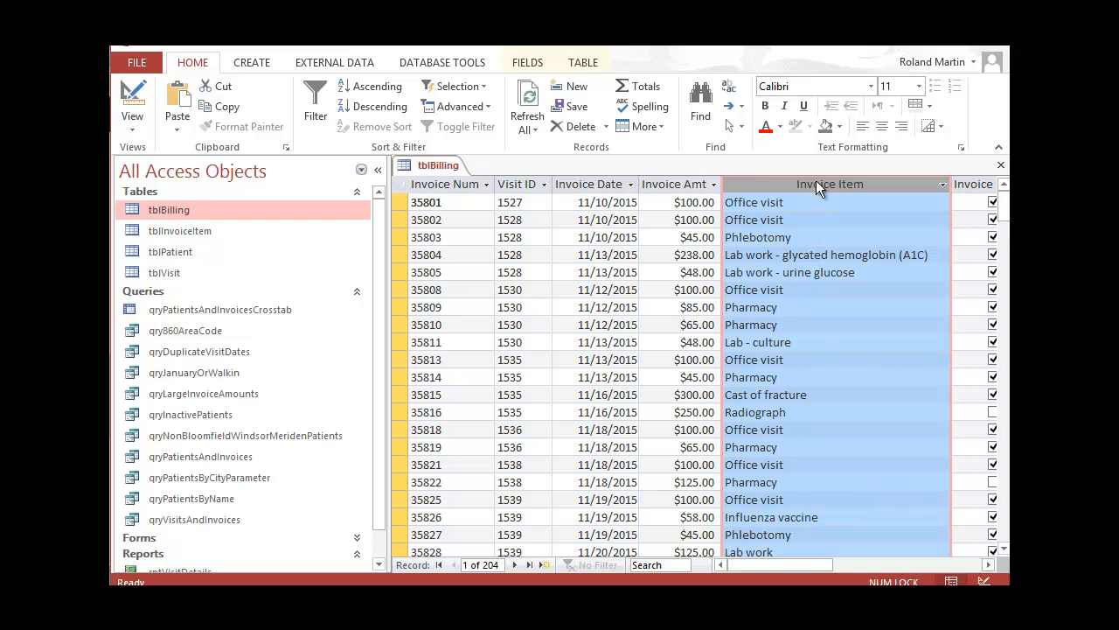
Go to the record for visit 1552 and drop down its Invoice Item choices
scroll(816, 180, "down", 7)
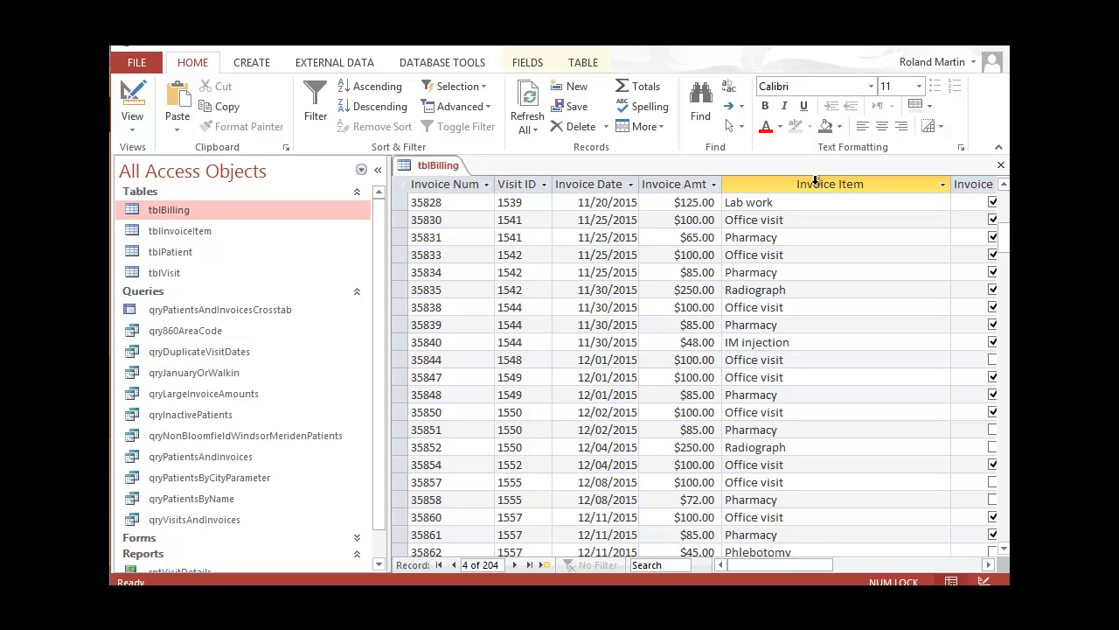
left_click(523, 466)
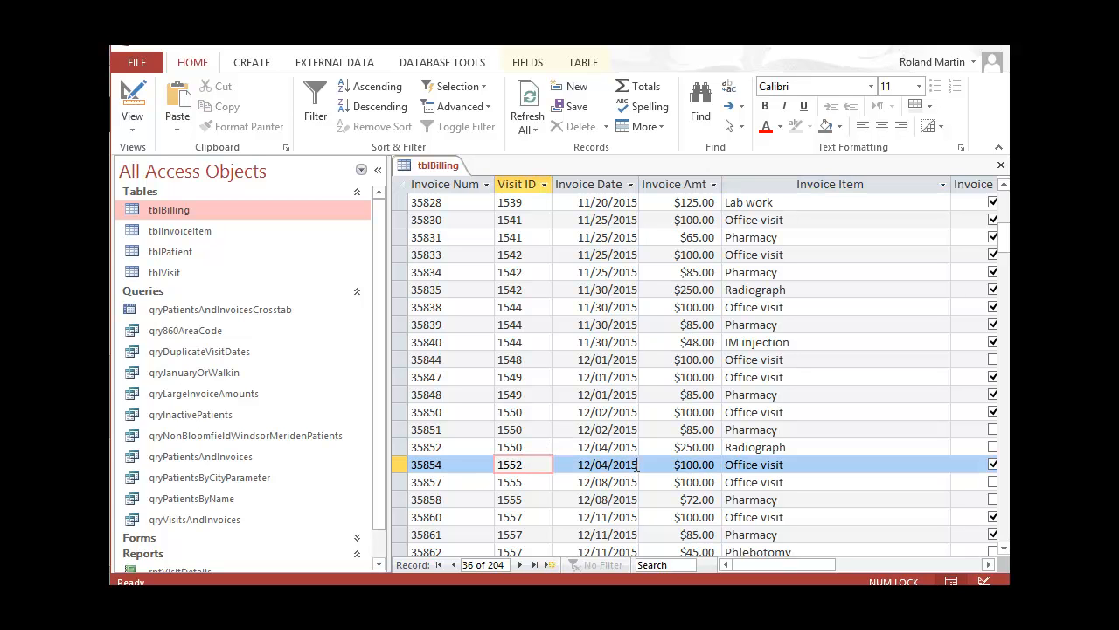
left_click(943, 466)
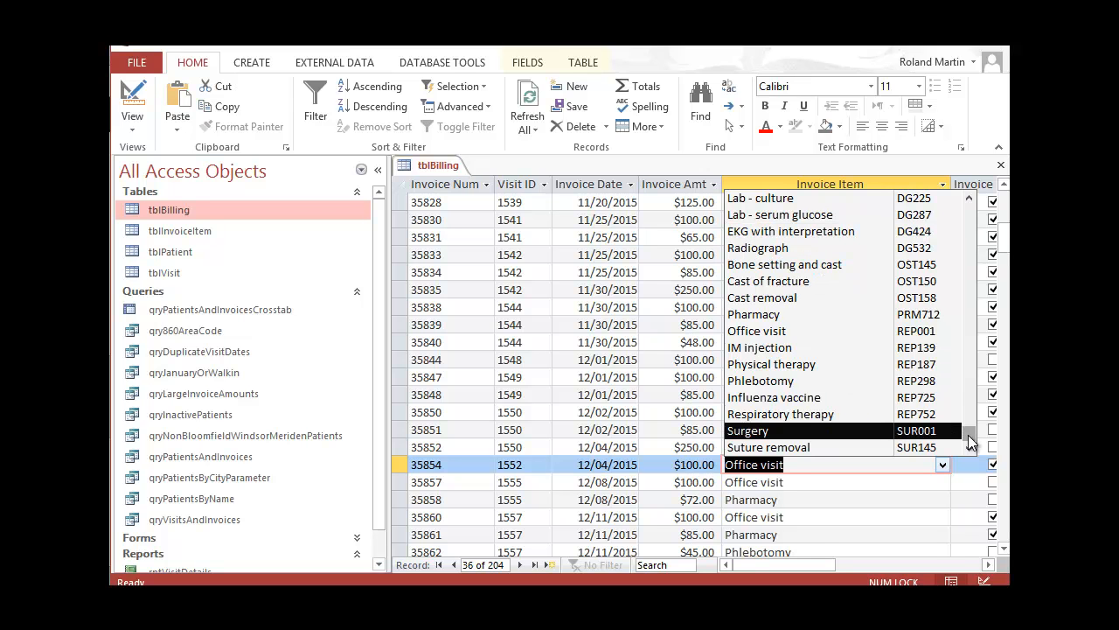
Set visit 1552's invoice item to Pharmacy, close tblBilling, and select tblPatient
left_click_drag(969, 429, 969, 381)
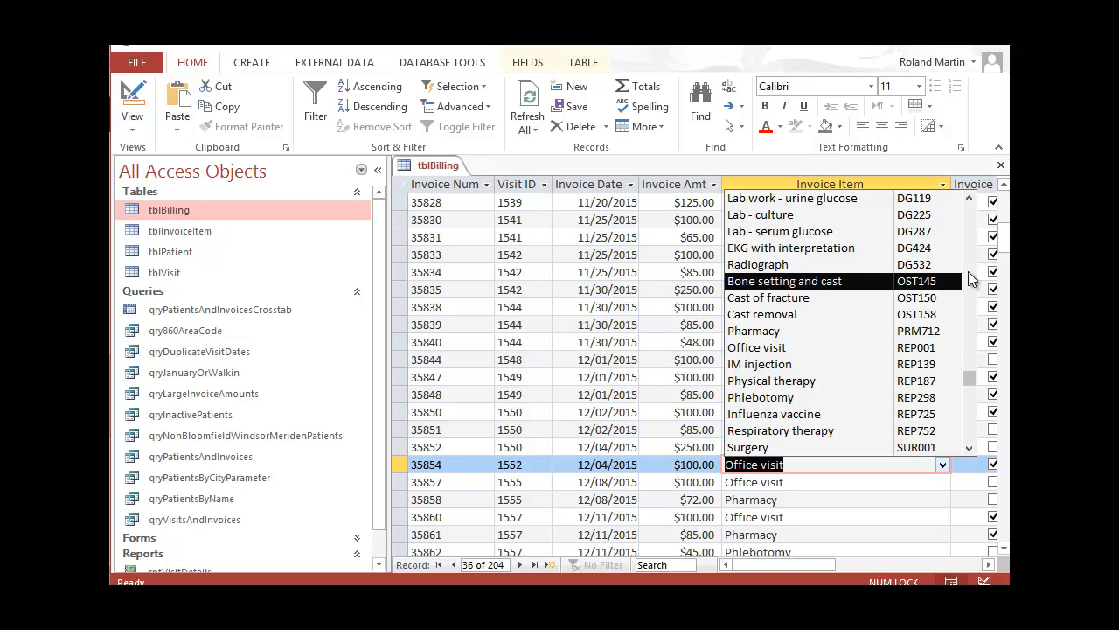
scroll(968, 271, "down", 1)
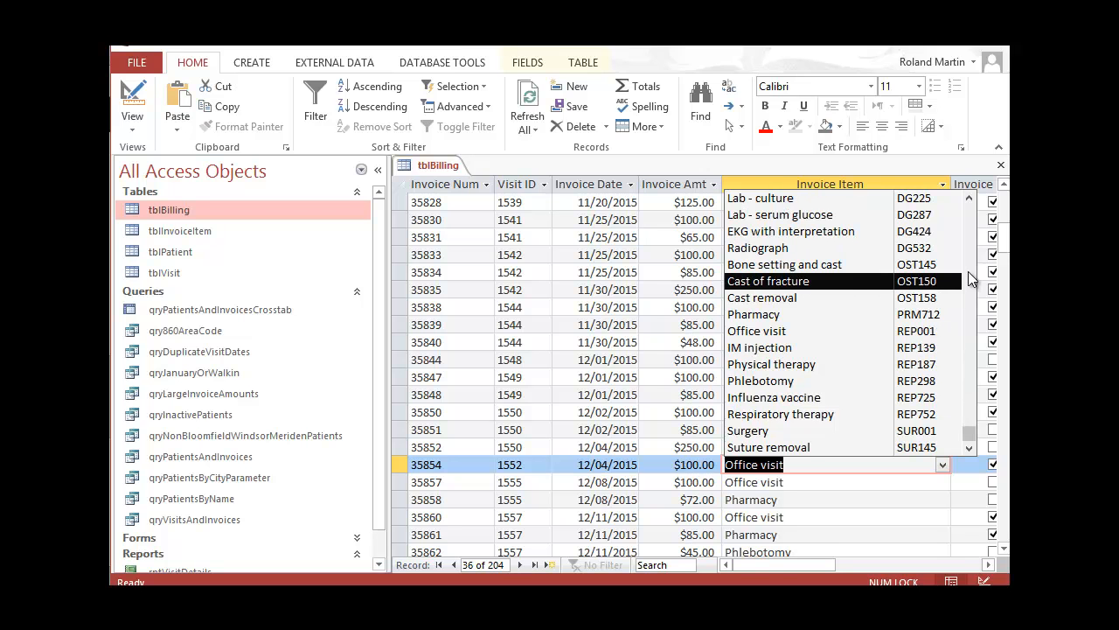
left_click(799, 316)
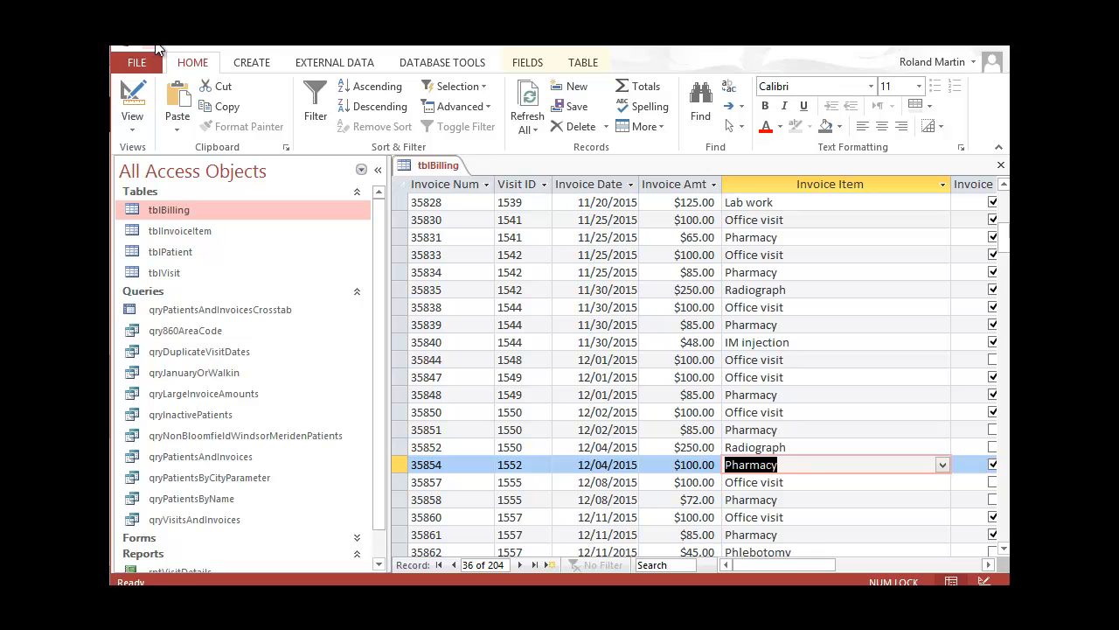
left_click(1000, 165)
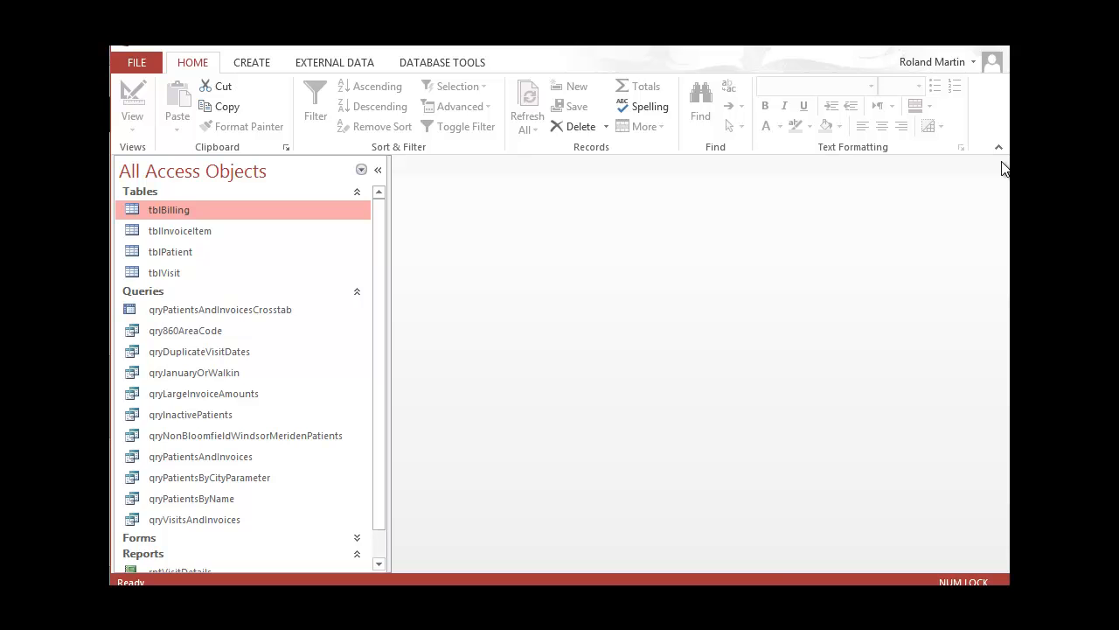
left_click(284, 260)
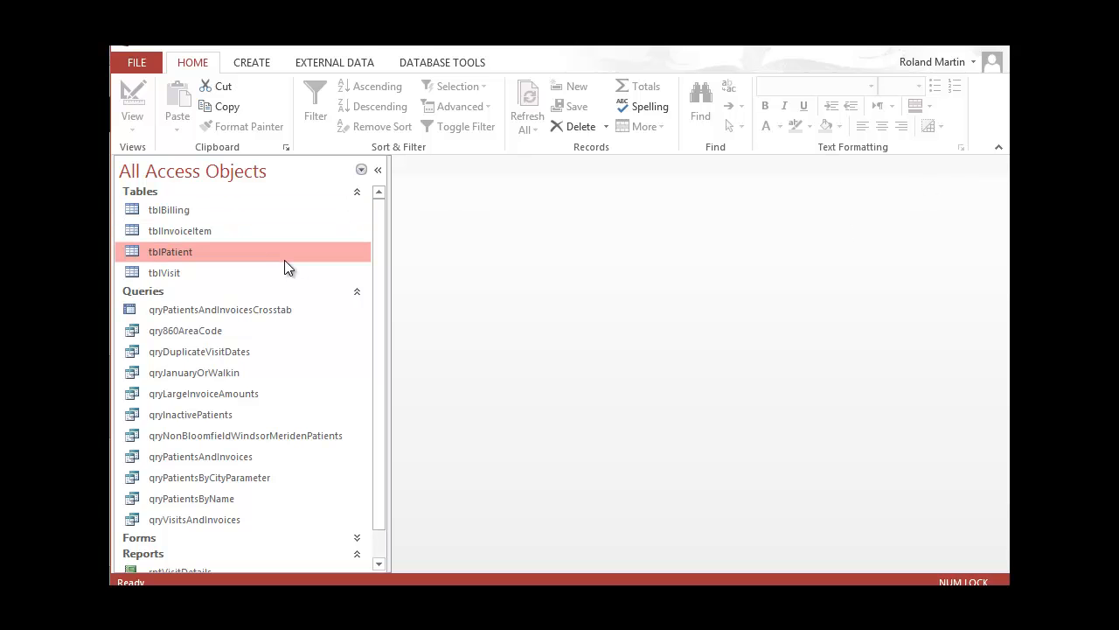
Read the e-book's Input Mask Wizard steps for the Phone field, then switch back to Access
key("alt+Tab")
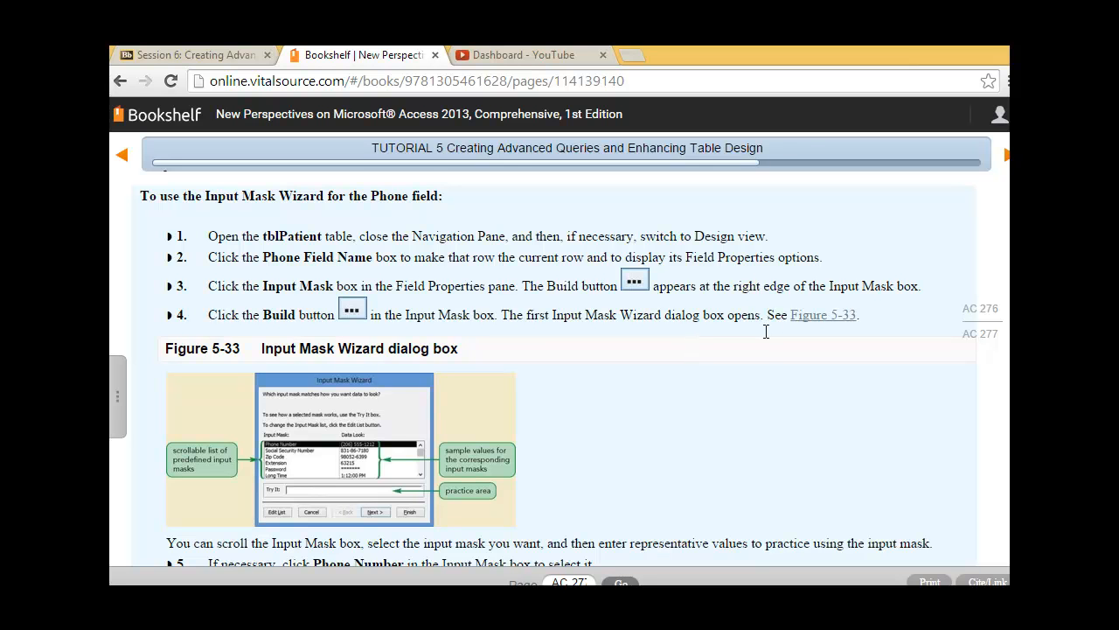
scroll(766, 332, "down", 3)
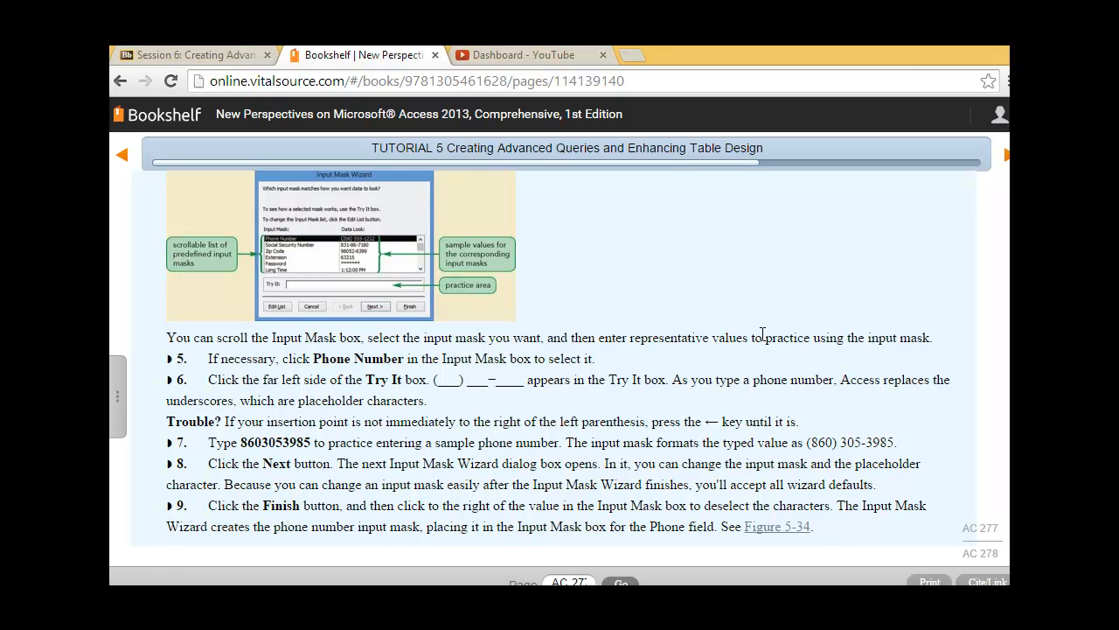
scroll(762, 334, "up", 4)
scroll(762, 334, "down", 2)
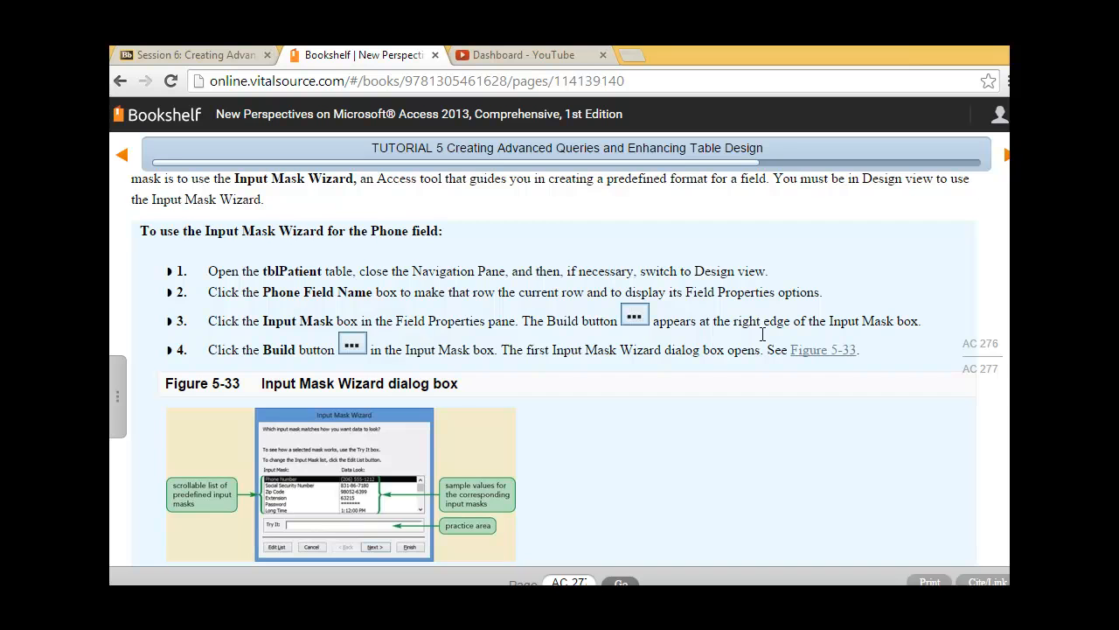
key("alt+Tab")
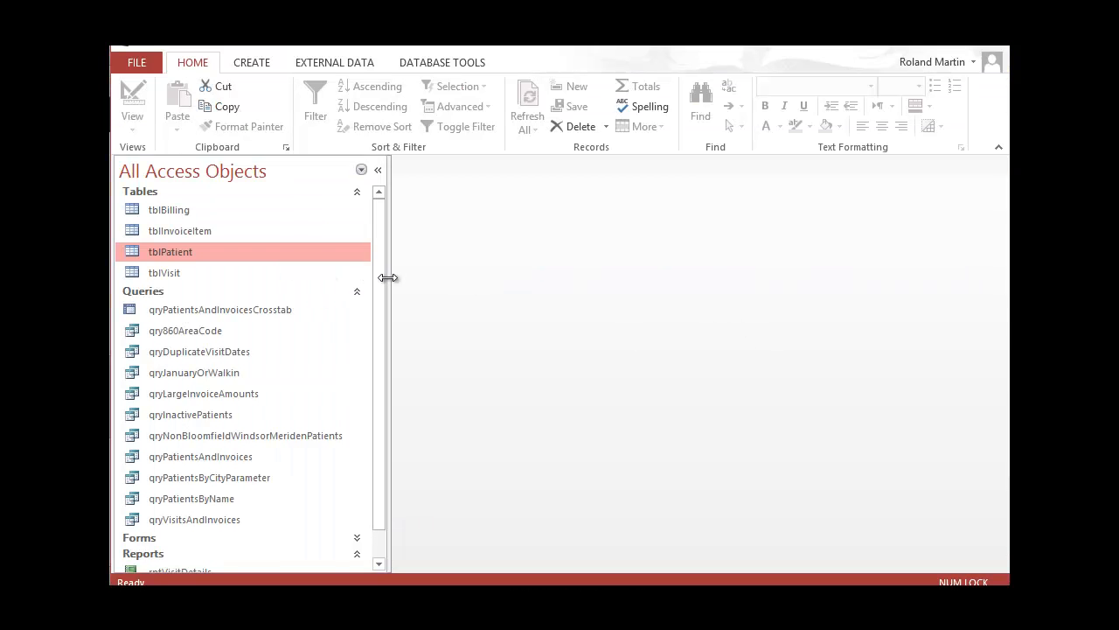
Open tblPatient in Design view, collapse the Navigation Pane, and launch the Input Mask Wizard for Phone
right_click(261, 252)
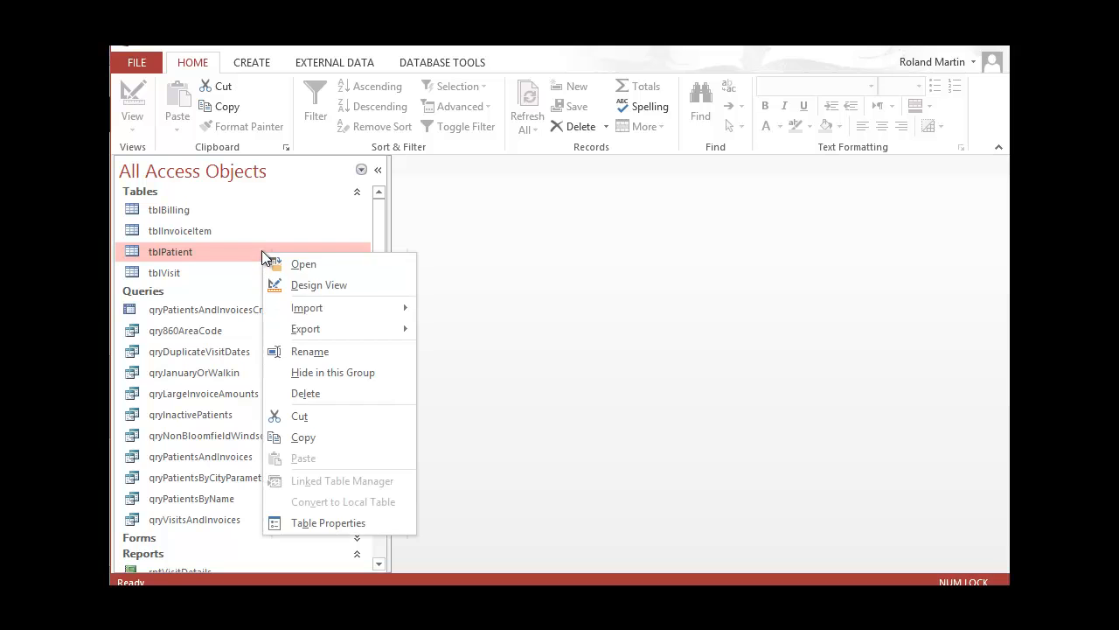
left_click(311, 283)
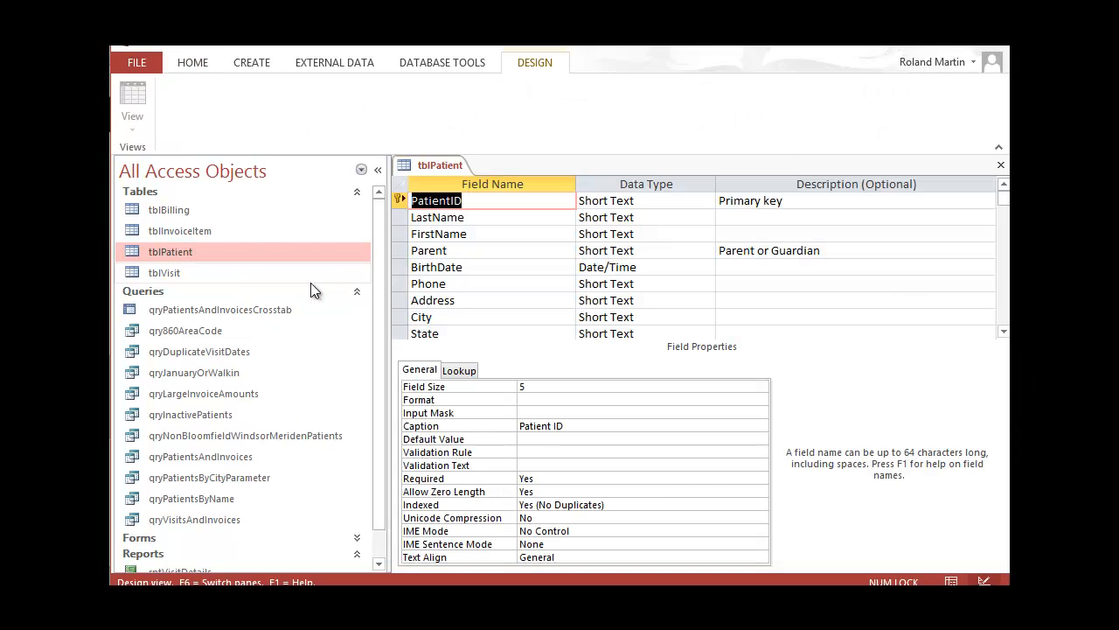
left_click(380, 175)
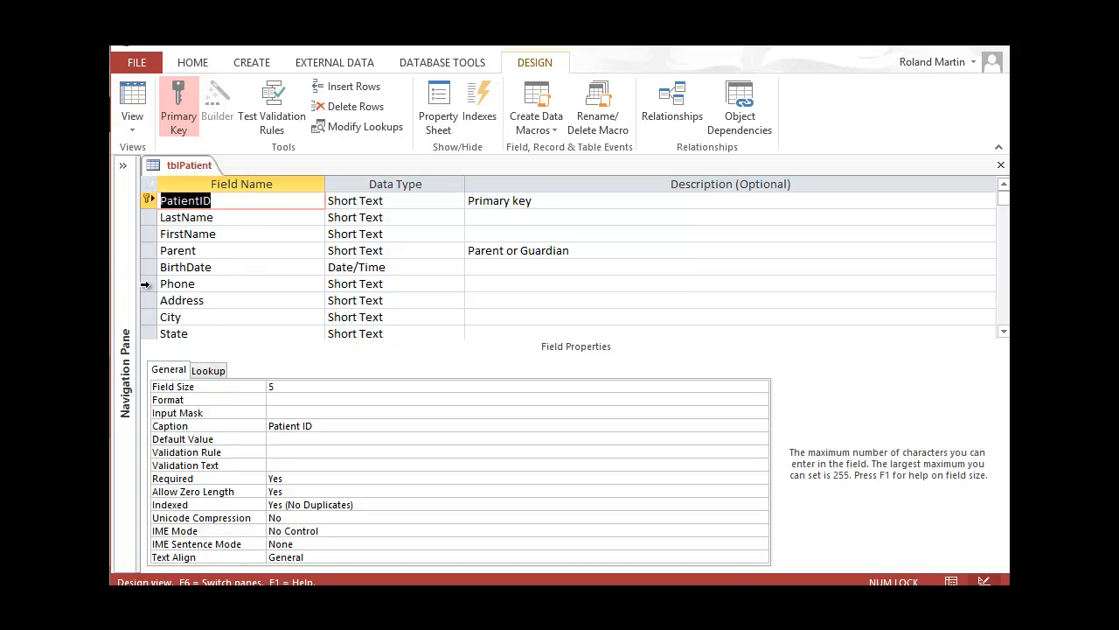
left_click(189, 282)
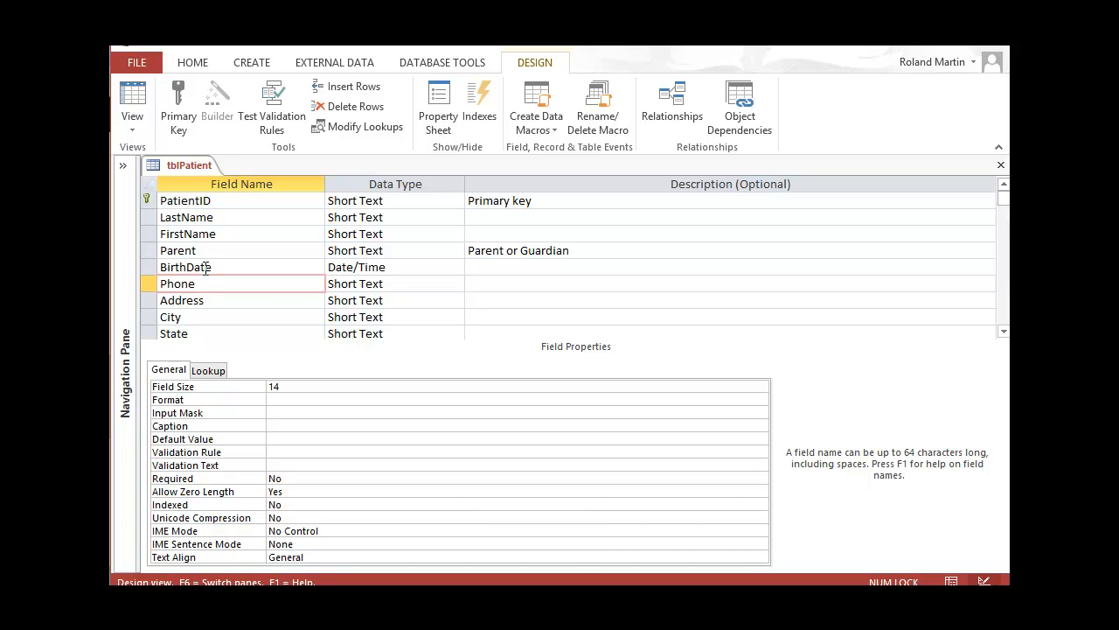
left_click(281, 415)
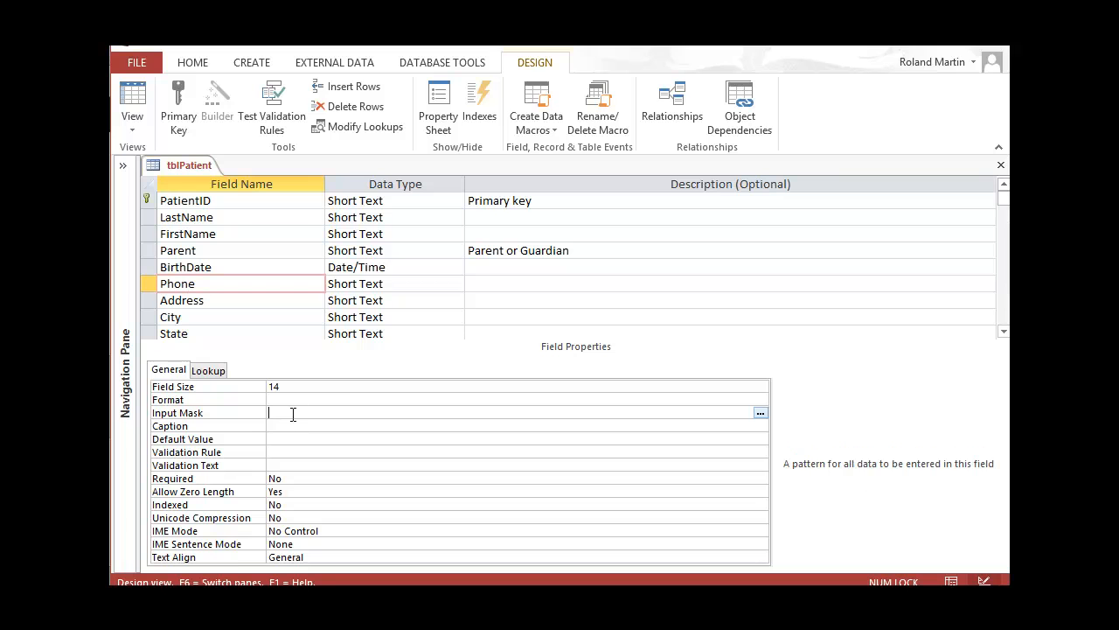
left_click(759, 412)
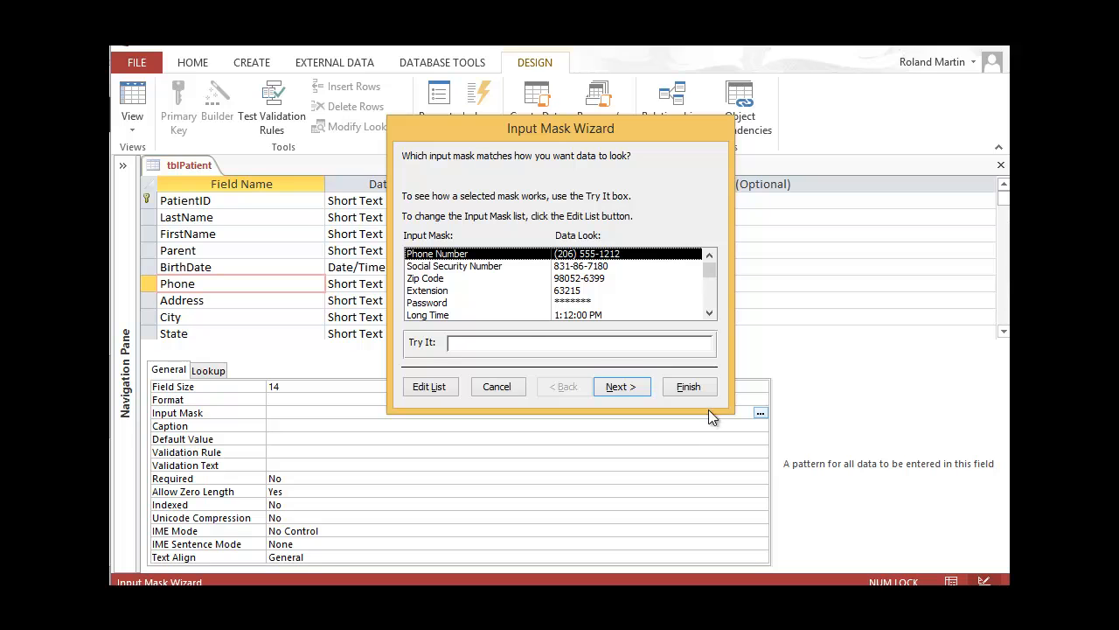
Try the Phone Number mask with a sample number, then finish to apply !\(999") "000\-0000;;_
left_click(522, 341)
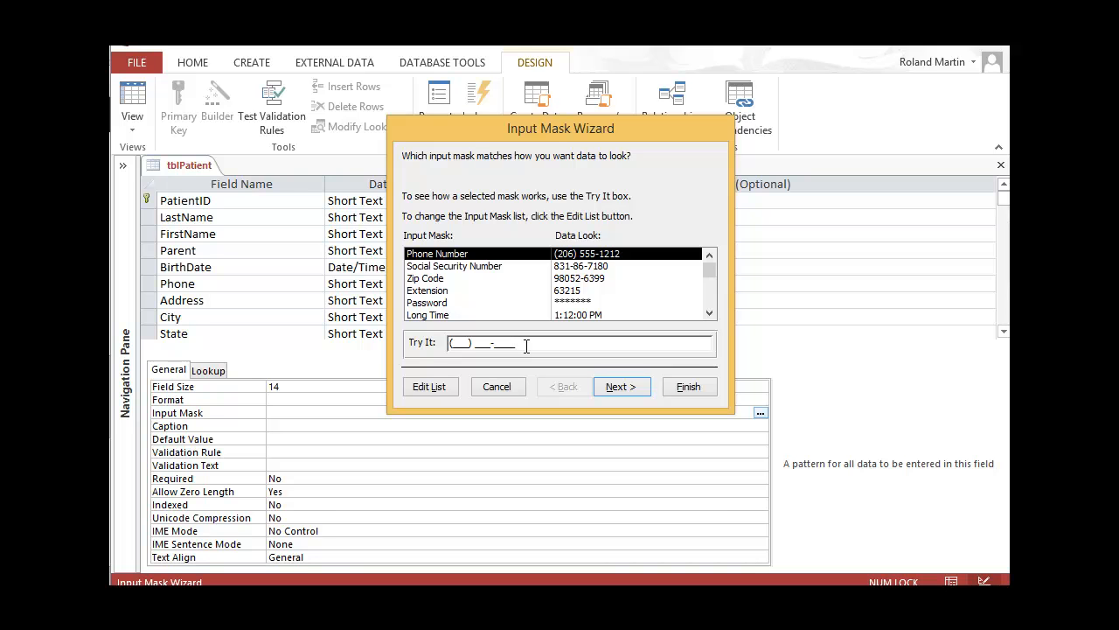
left_click(450, 346)
left_click(455, 342)
type("555) 555-555")
key("BackSpace")
key("BackSpace")
key("BackSpace")
key("BackSpace")
key("BackSpace")
key("BackSpace")
key("BackSpace")
key("BackSpace")
key("BackSpace")
left_click(635, 386)
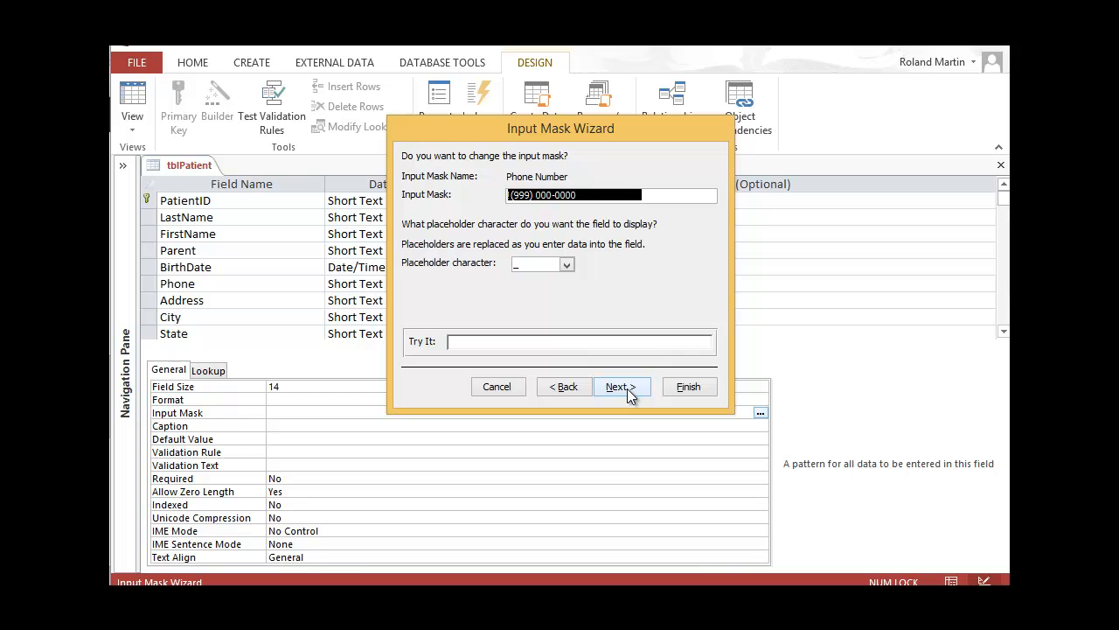
left_click(686, 388)
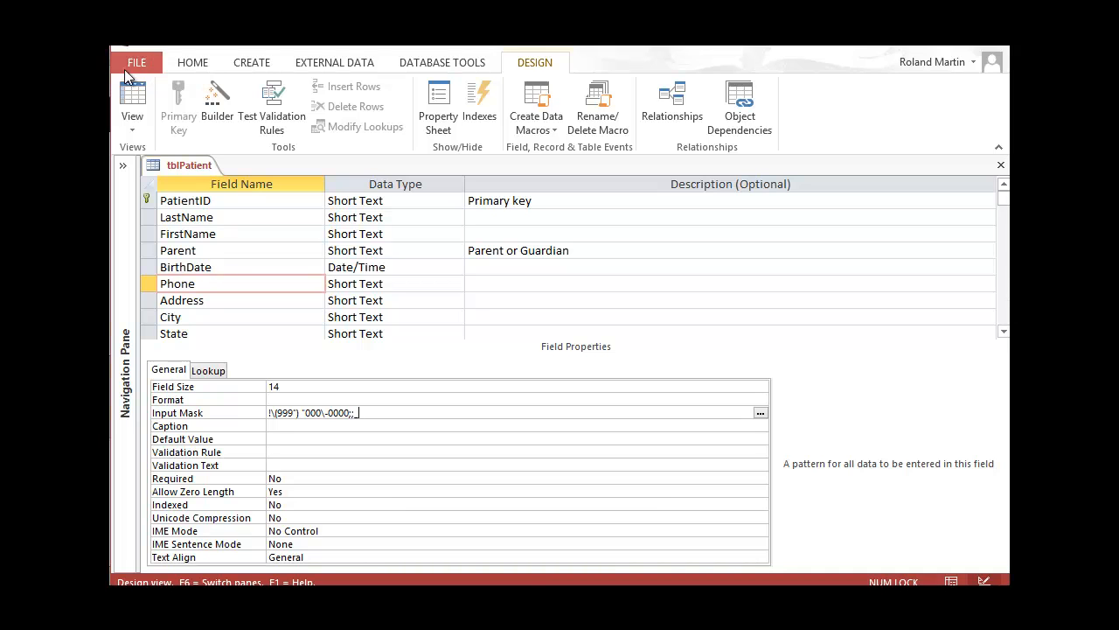
Save tblPatient, switch to Datasheet view, and autofit the Phone column to the formatted numbers
left_click(136, 128)
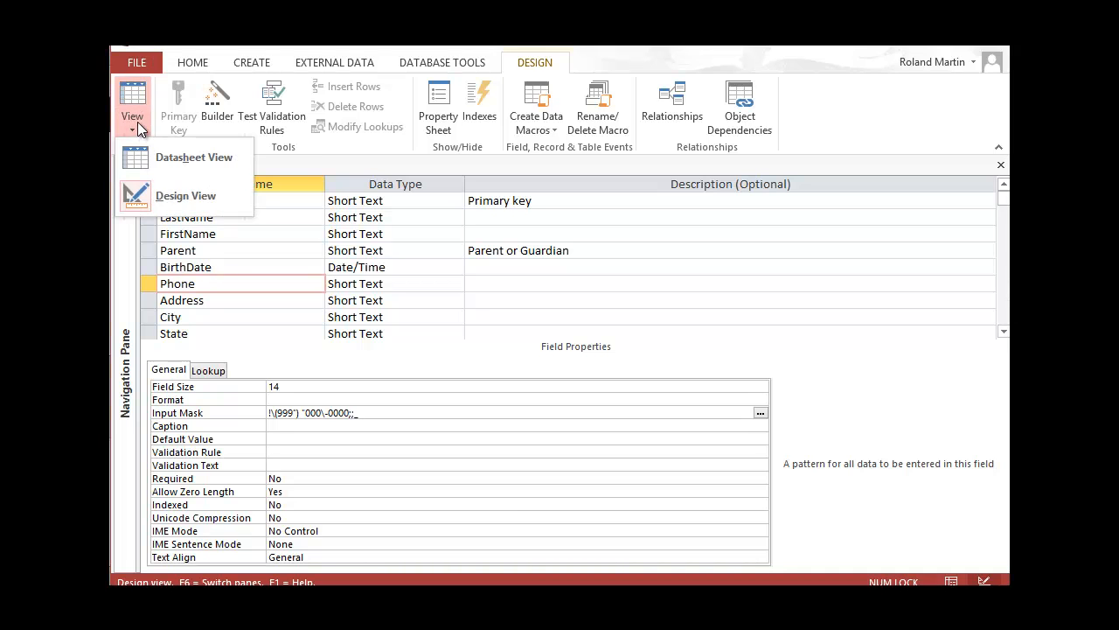
left_click(163, 156)
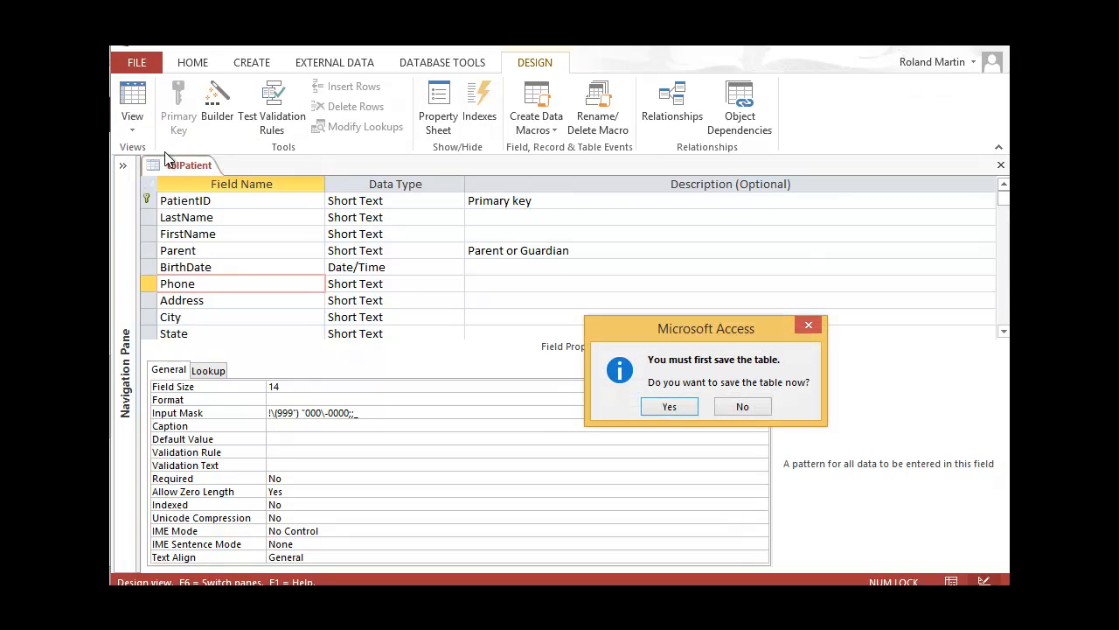
left_click(677, 407)
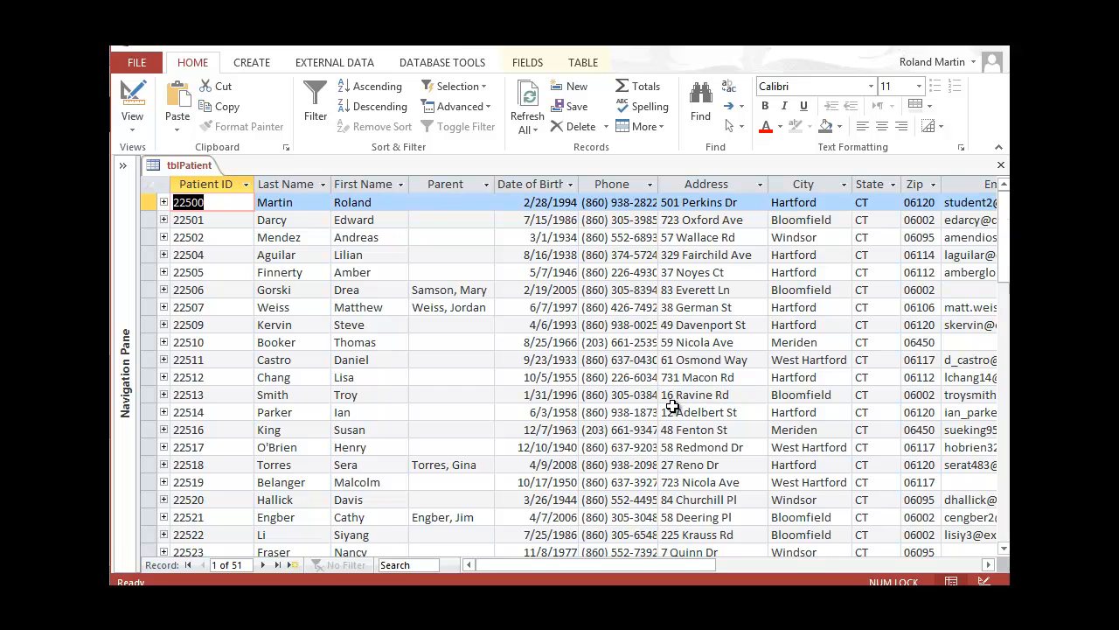
double_click(661, 185)
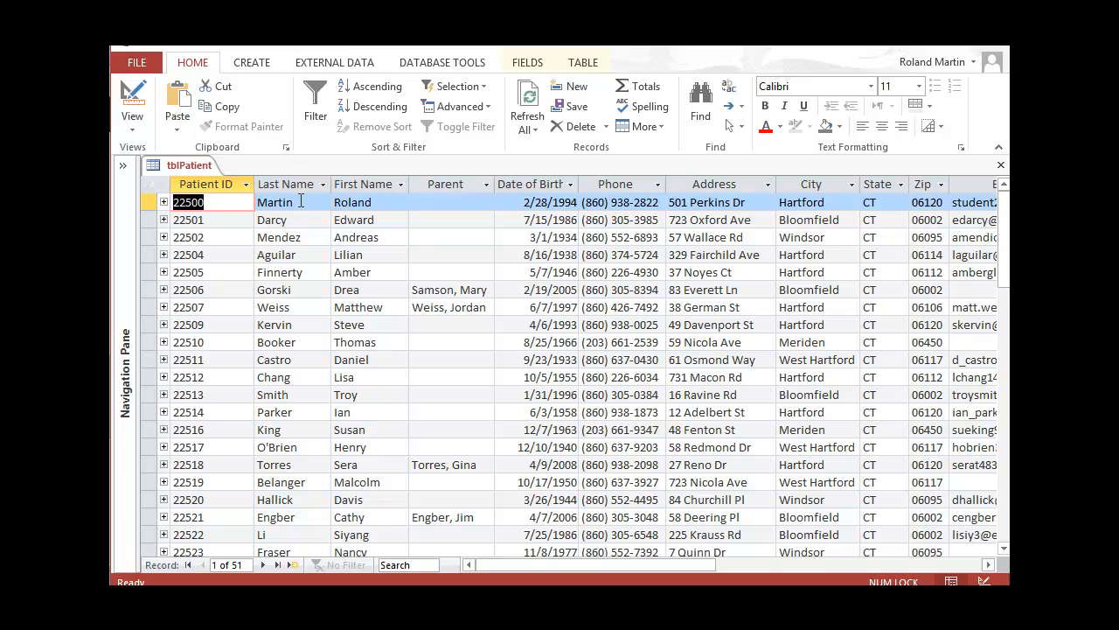
Return tblPatient to Design view and change the Phone input mask to 999\-000\-0000;;
left_click(140, 126)
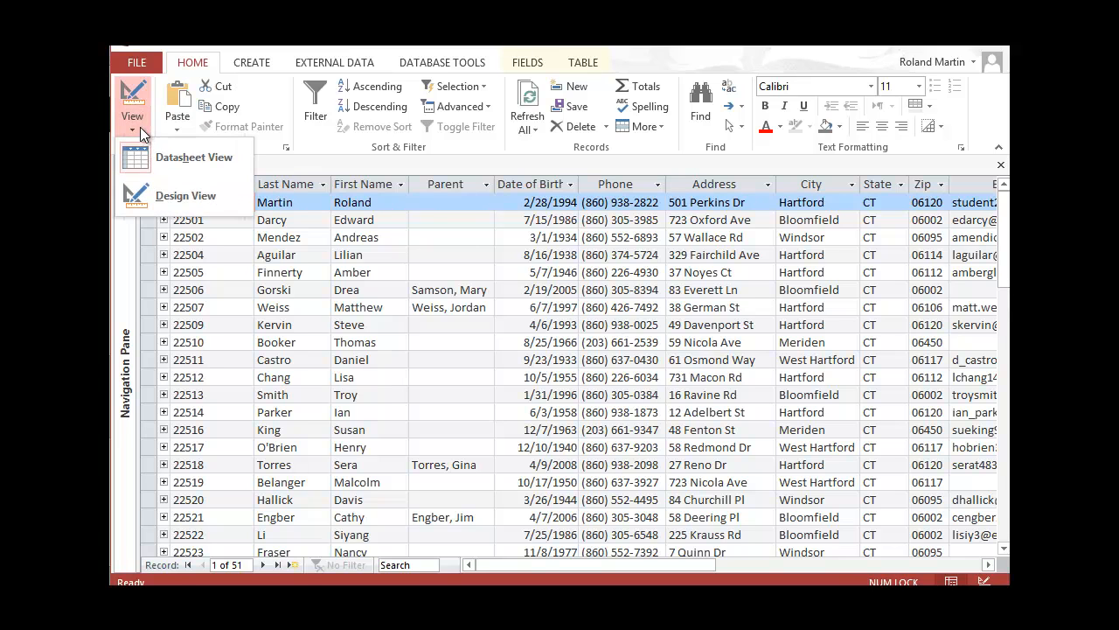
left_click(163, 191)
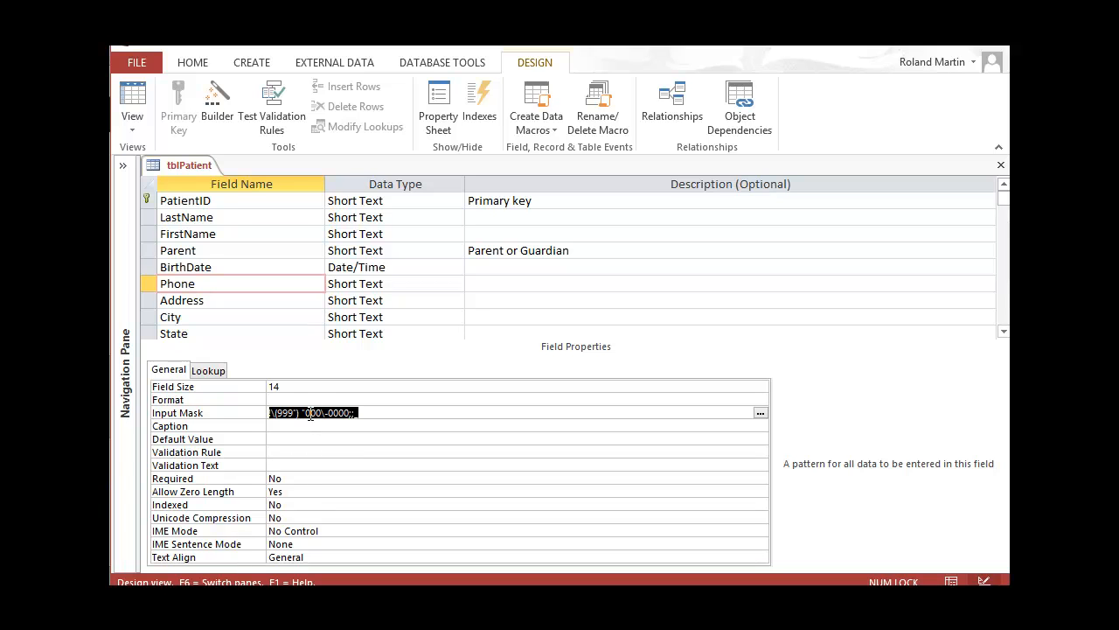
left_click(300, 416)
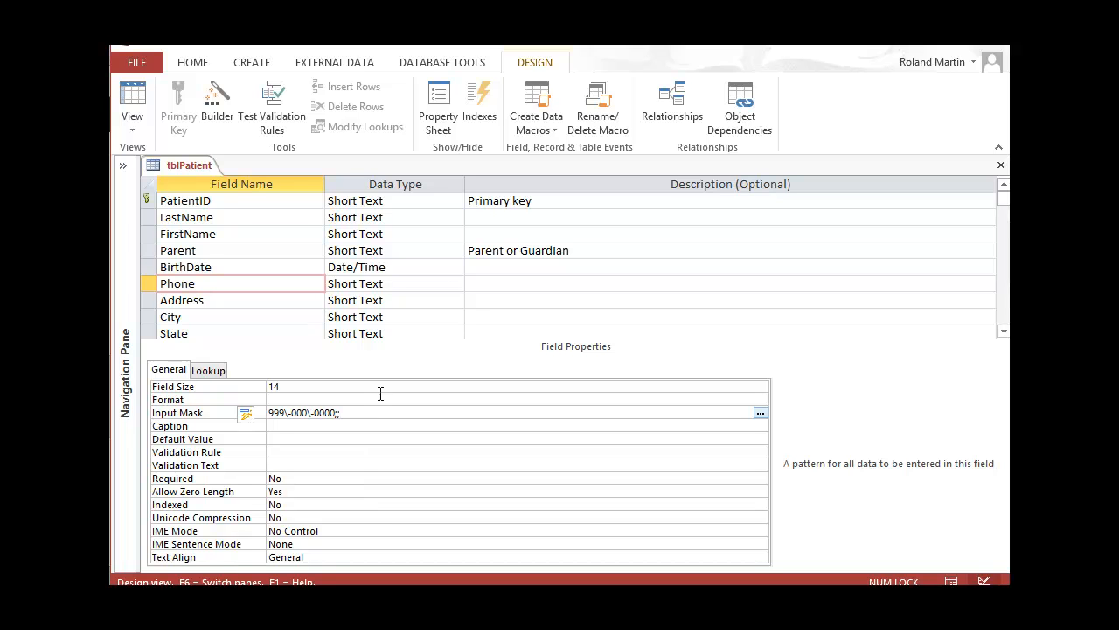
Propagate the new Phone input mask to frmPatient with Update Input Mask everywhere
left_click(247, 418)
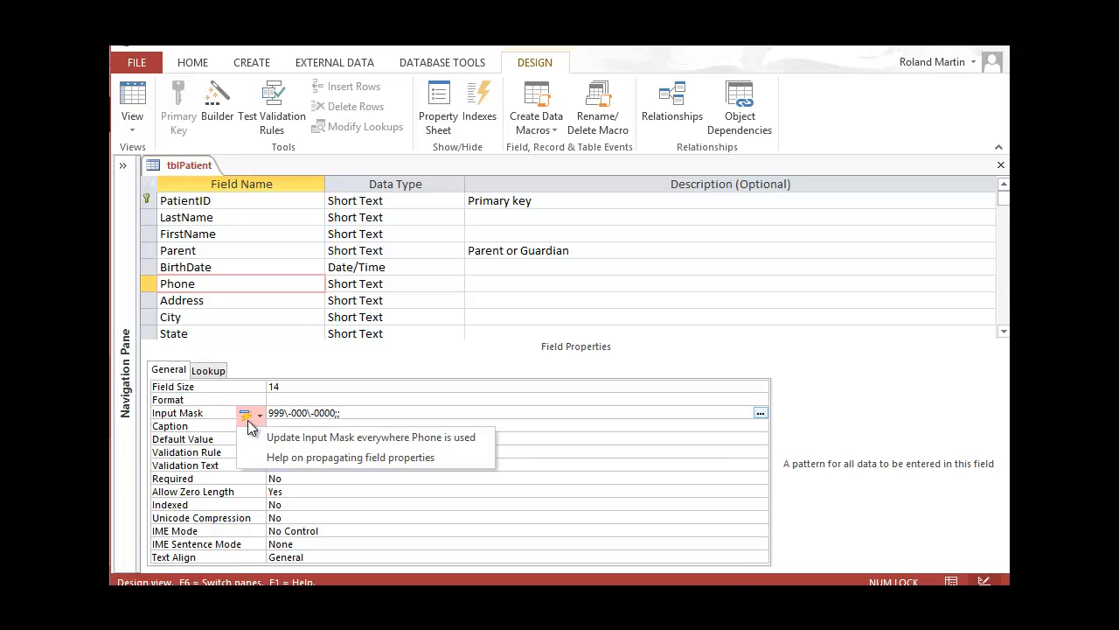
left_click(291, 439)
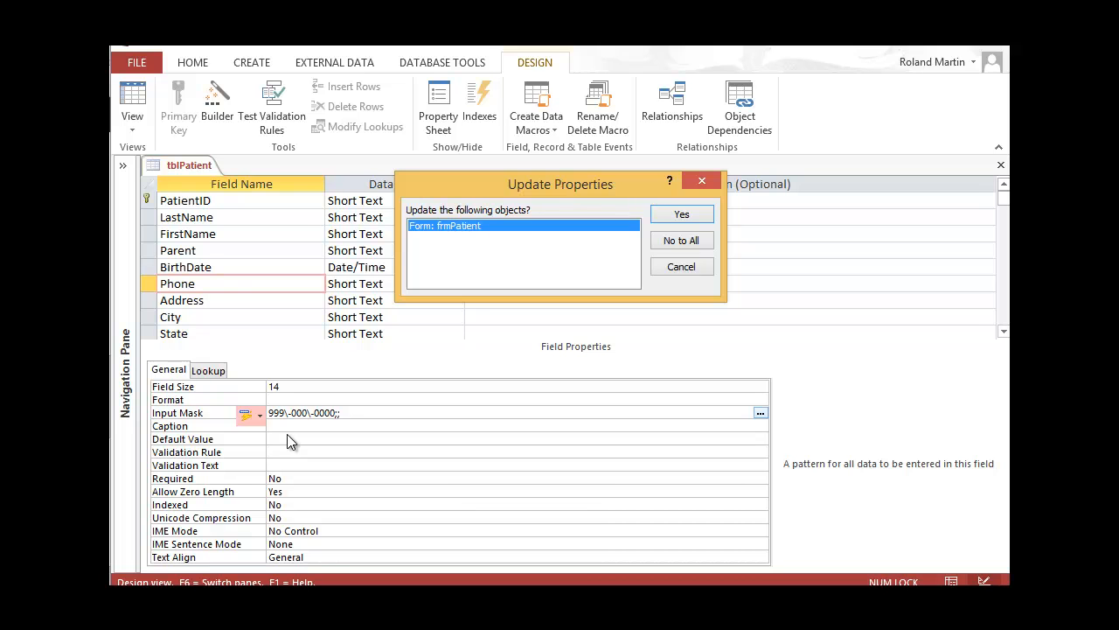
left_click(678, 216)
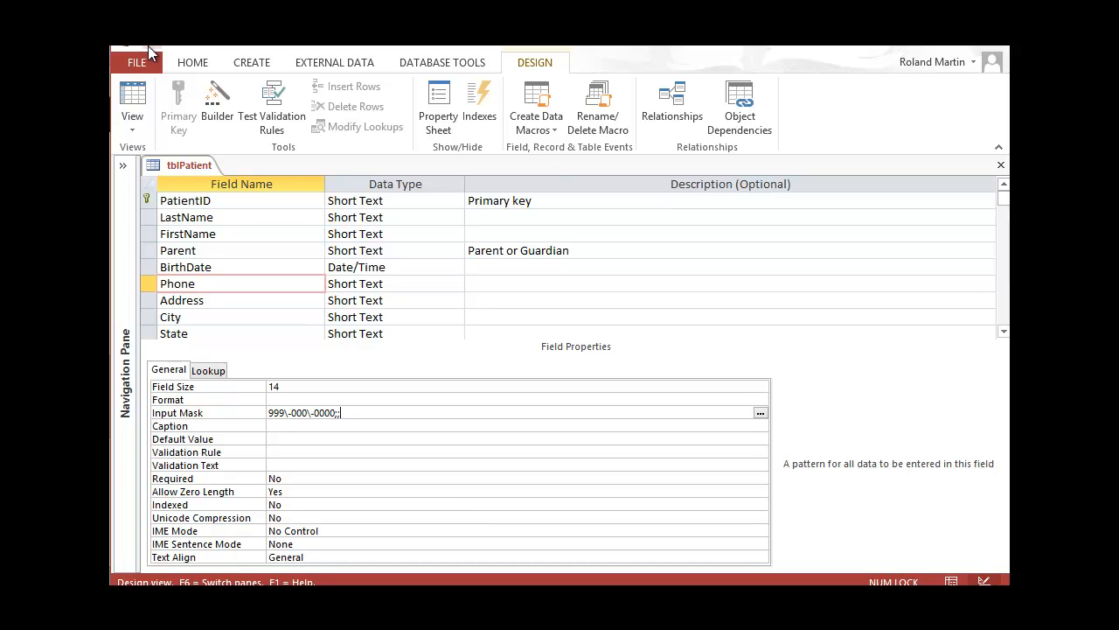
left_click(137, 131)
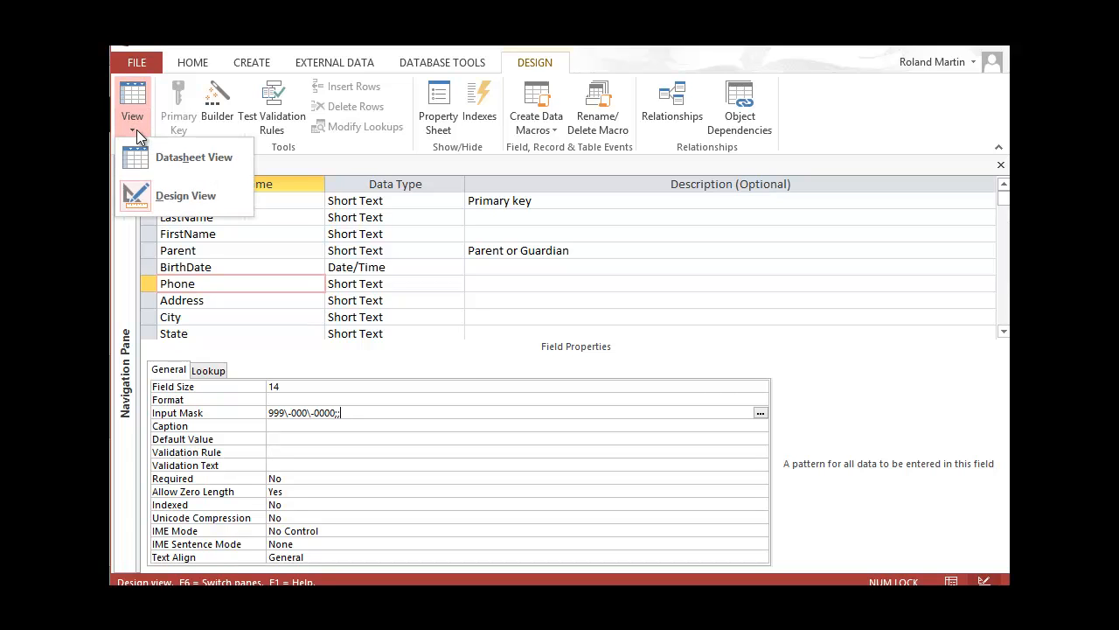
Show tblPatient in Datasheet view with the Phone column autofit to the dashed numbers, then switch to the textbook
left_click(165, 160)
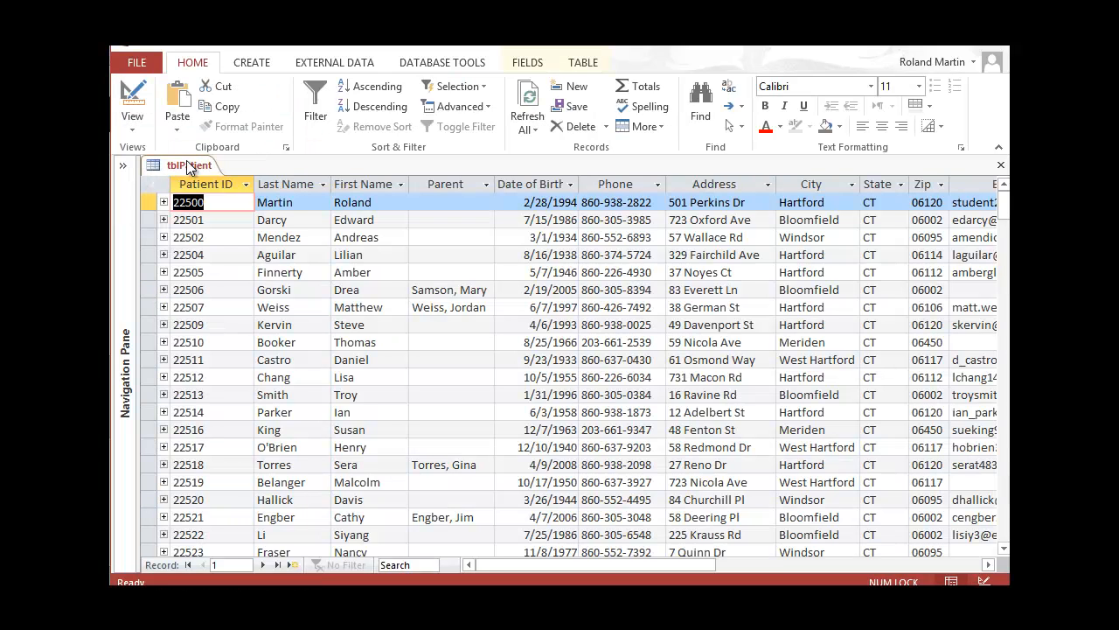
double_click(665, 185)
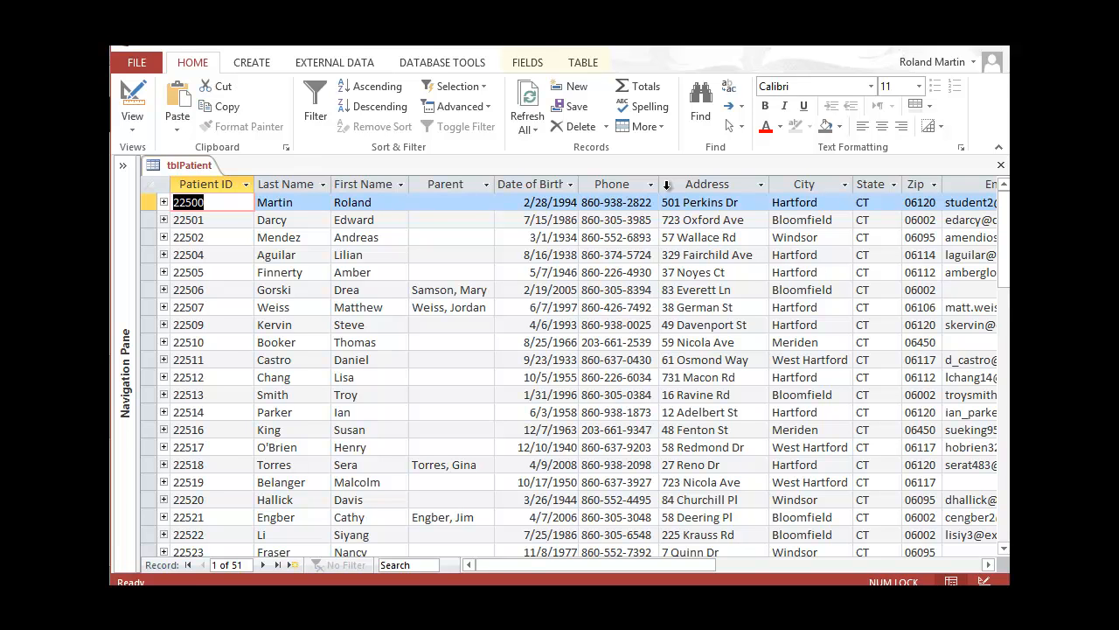
key("alt+Tab")
scroll(559, 371, "up", 1)
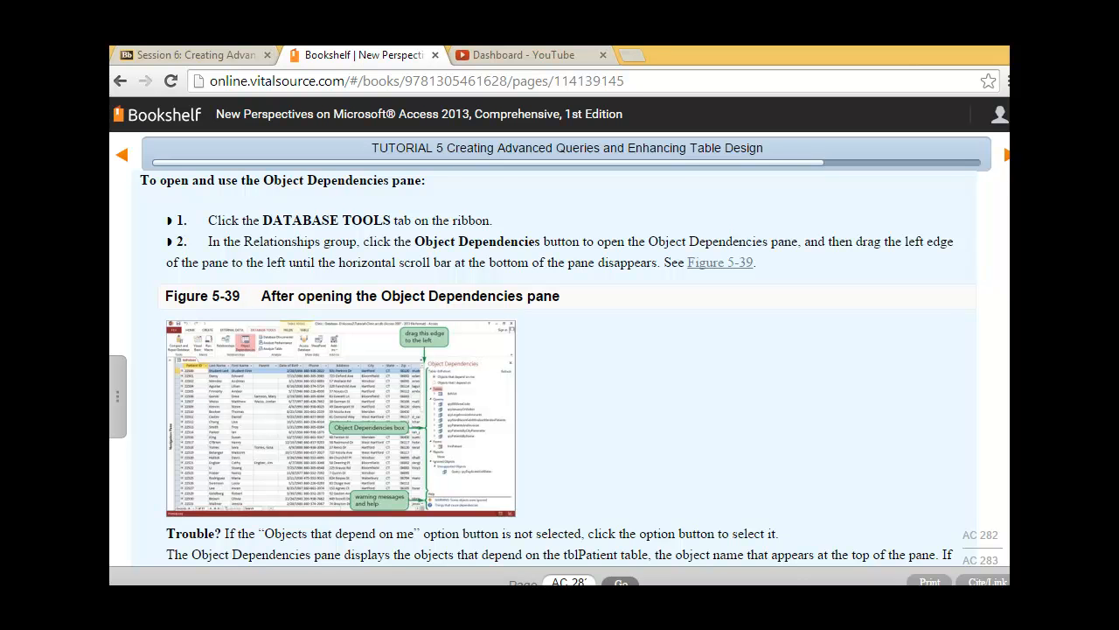
Read the e-book's Object Dependencies pane steps, then return to the tblPatient datasheet in Access
scroll(559, 371, "down", 4)
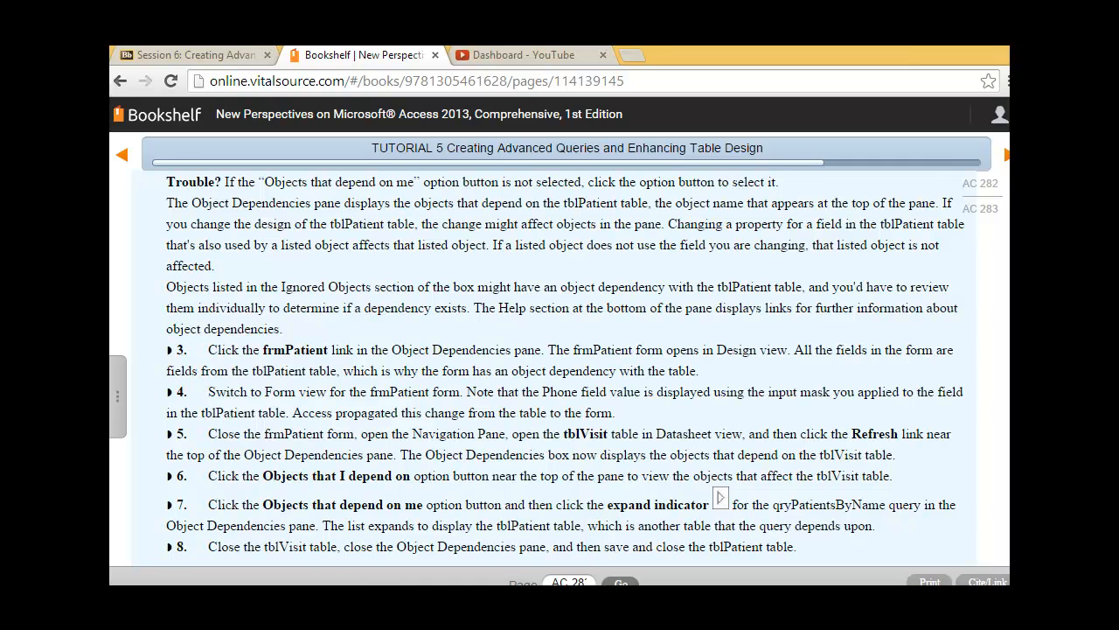
left_click(390, 625)
left_click(289, 559)
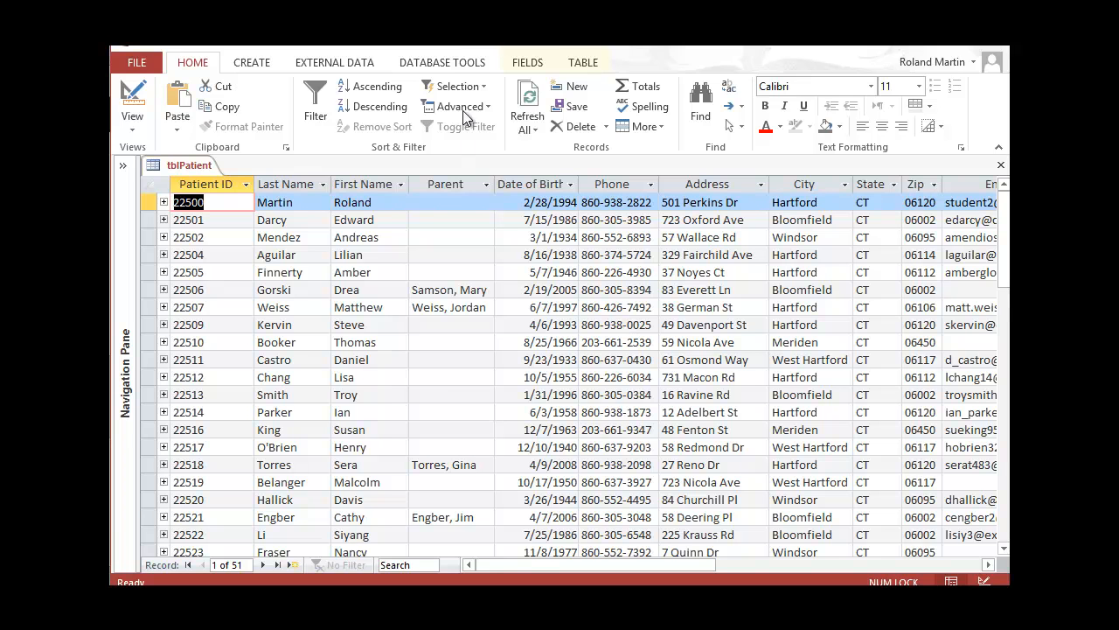
List the objects that depend on tblPatient in the Object Dependencies pane, selecting tblVisit
left_click(473, 68)
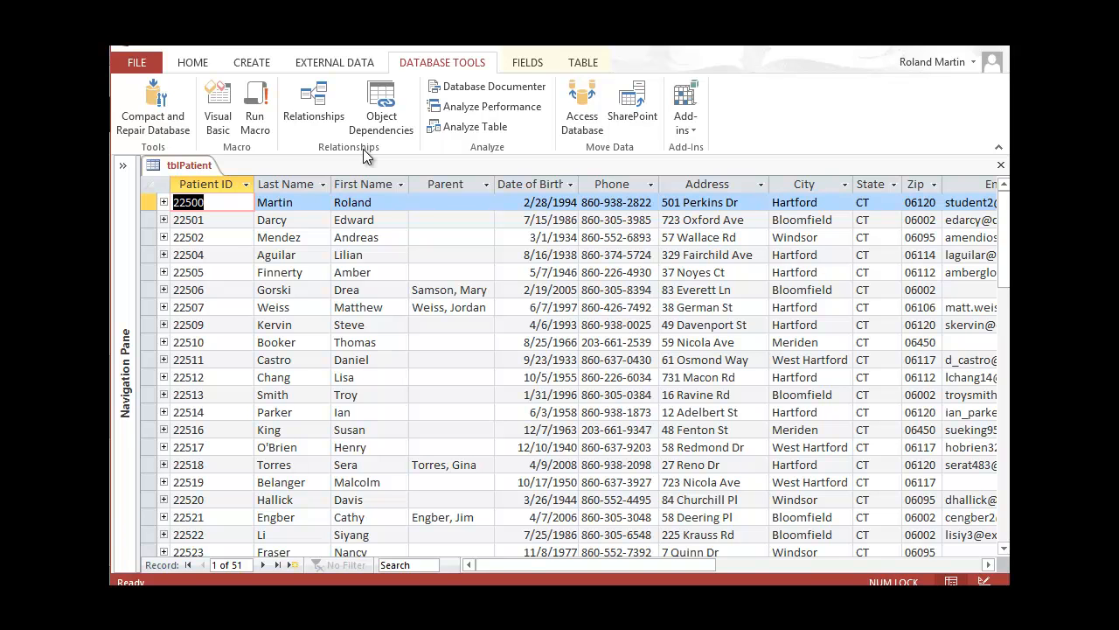
left_click(385, 109)
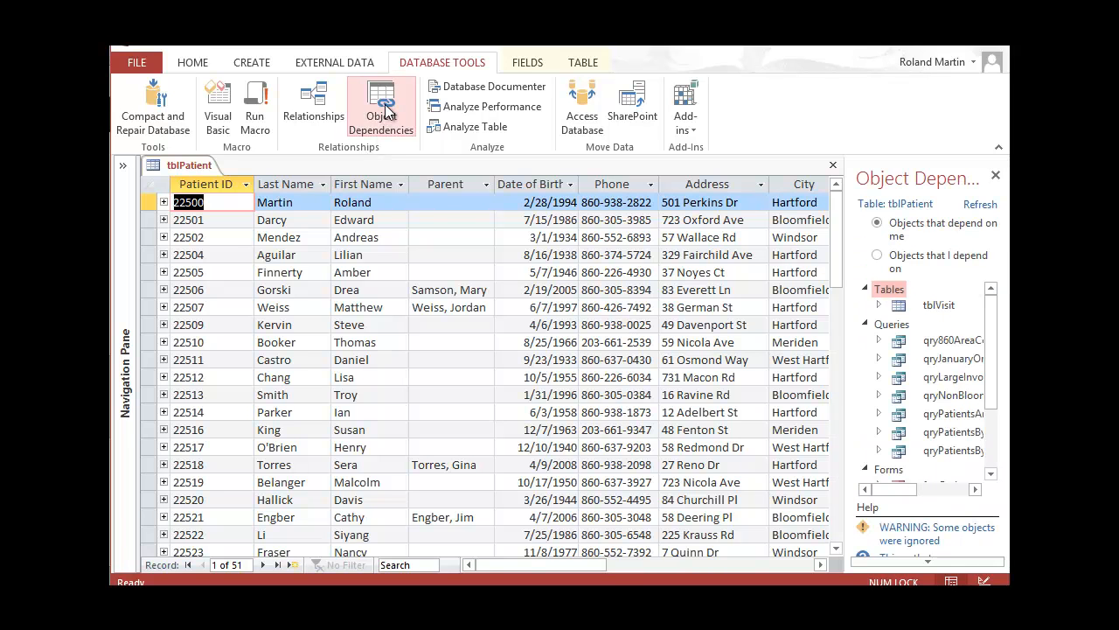
left_click(898, 308)
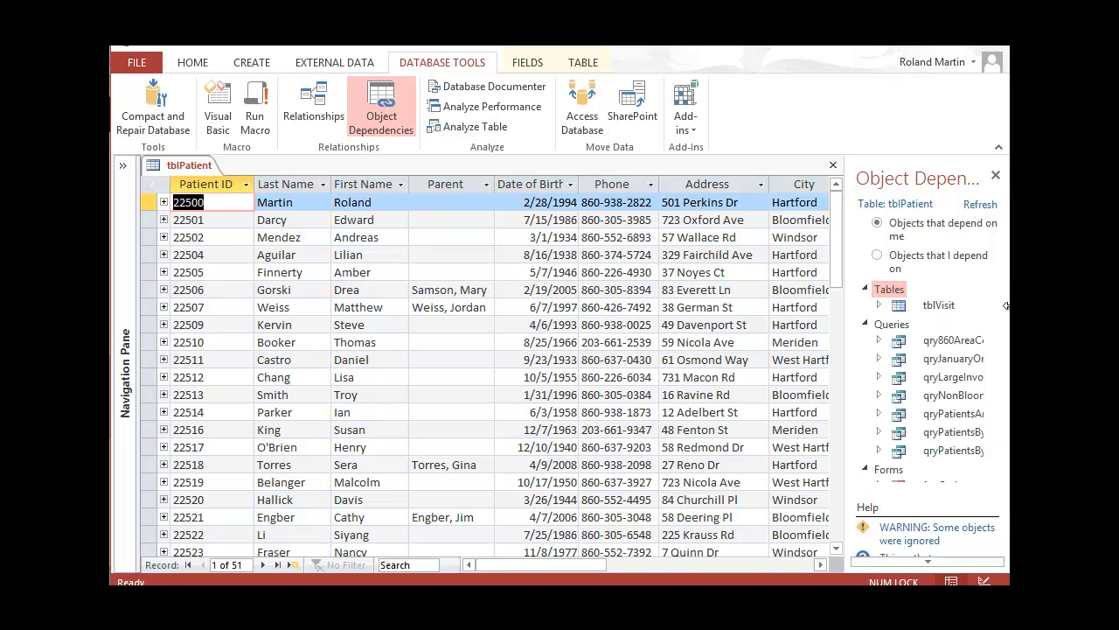
Widen the dependencies pane to show full names and open frmPatient in Design view
left_click_drag(1005, 305, 687, 256)
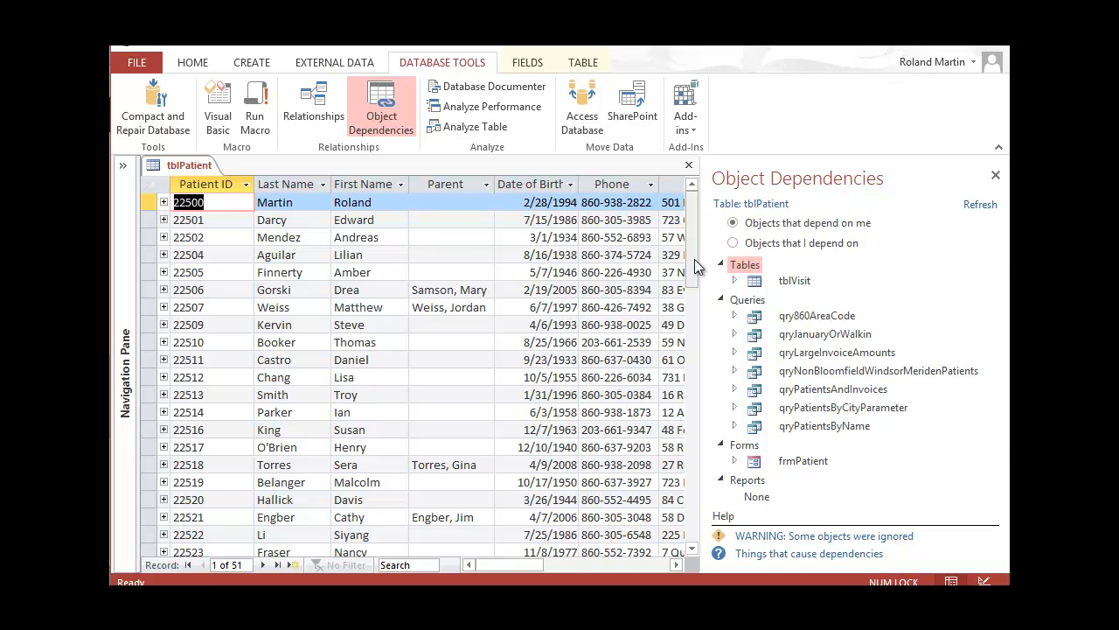
mouse_move(702, 259)
left_mouse_down()
mouse_move(777, 280)
mouse_move(801, 260)
mouse_move(720, 259)
mouse_move(709, 271)
left_mouse_up()
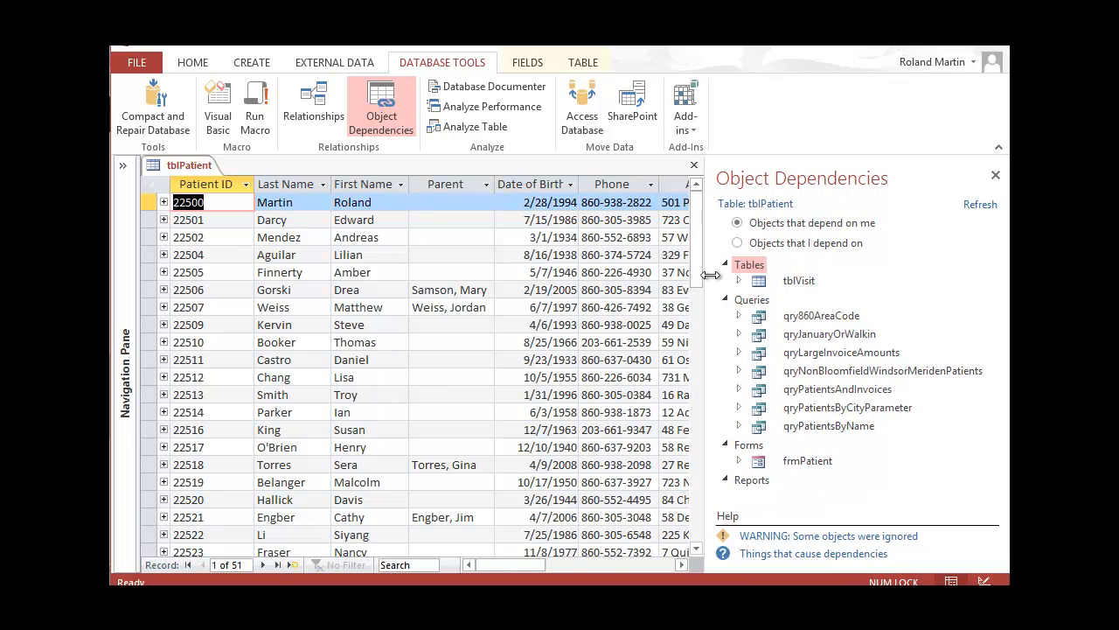
left_click(793, 469)
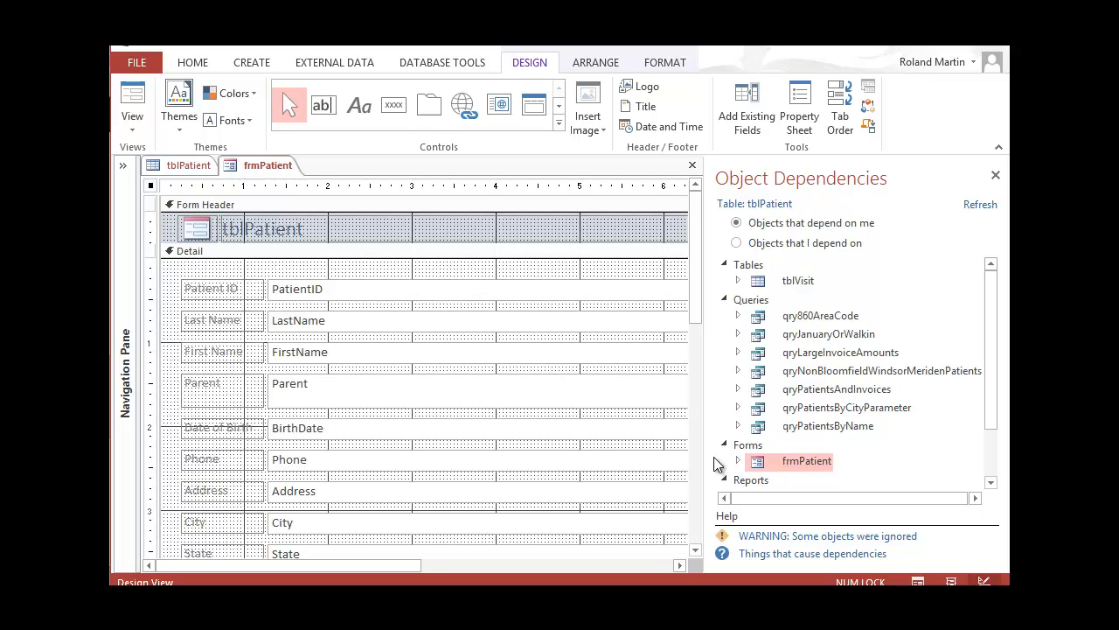
Switch frmPatient to Form view to show the first patient's record, then close the dependencies pane
left_click(139, 129)
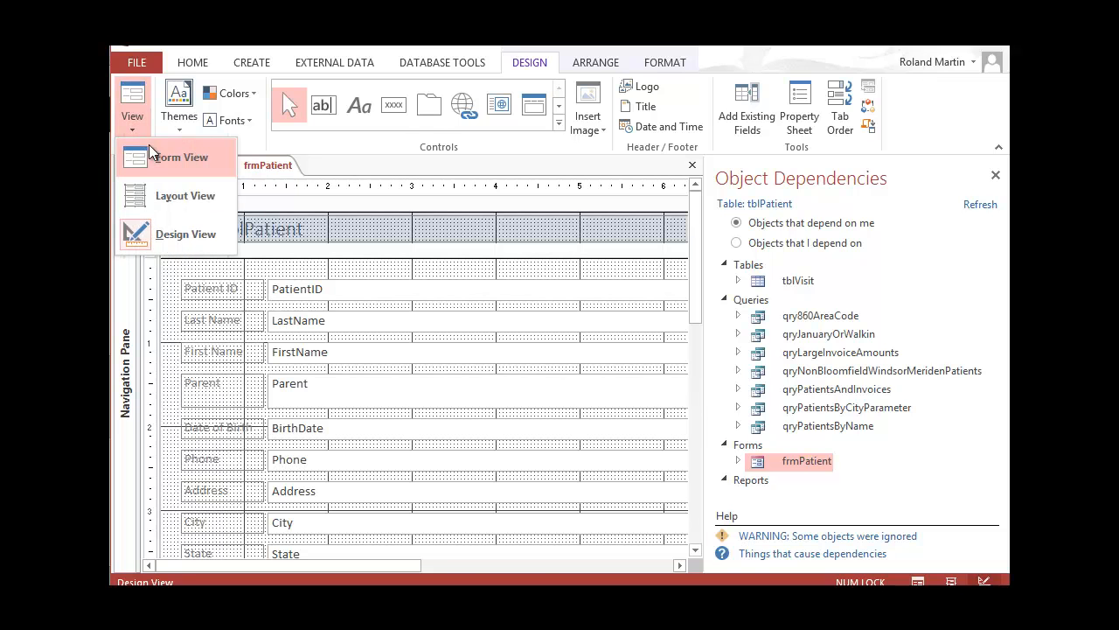
left_click(157, 159)
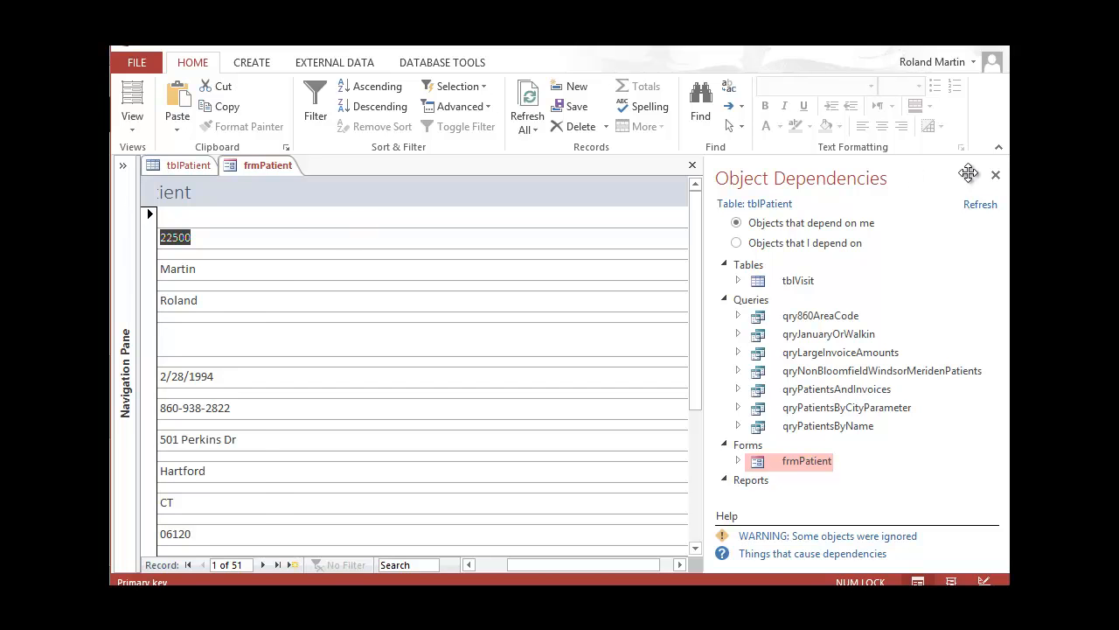
left_click(995, 175)
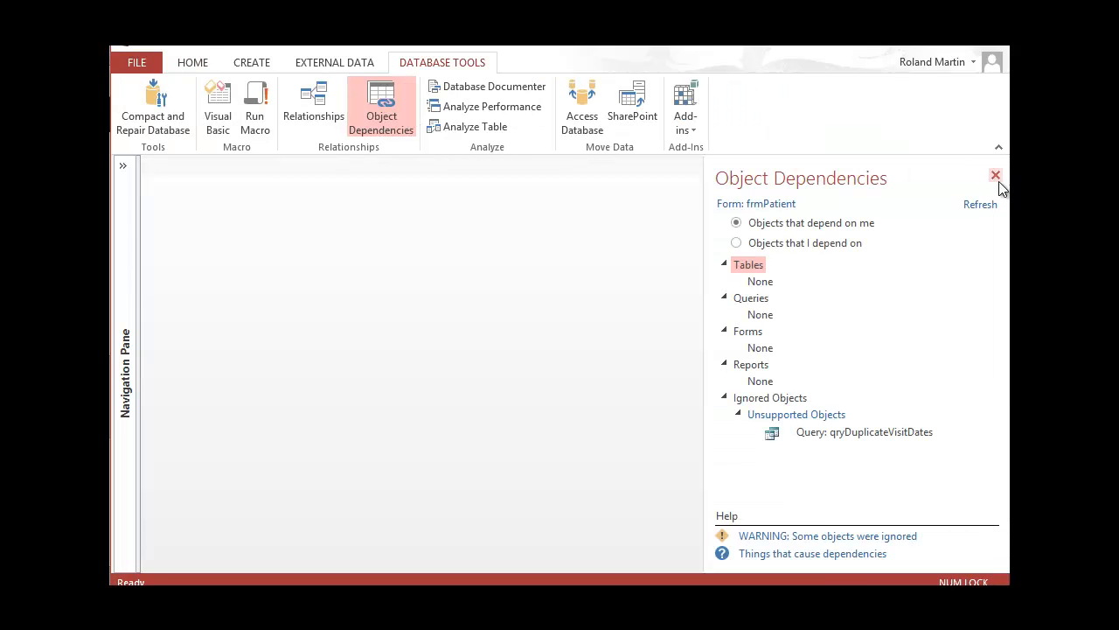
Close the frmPatient form and open the tblVisit datasheet alongside tblPatient
left_click(122, 166)
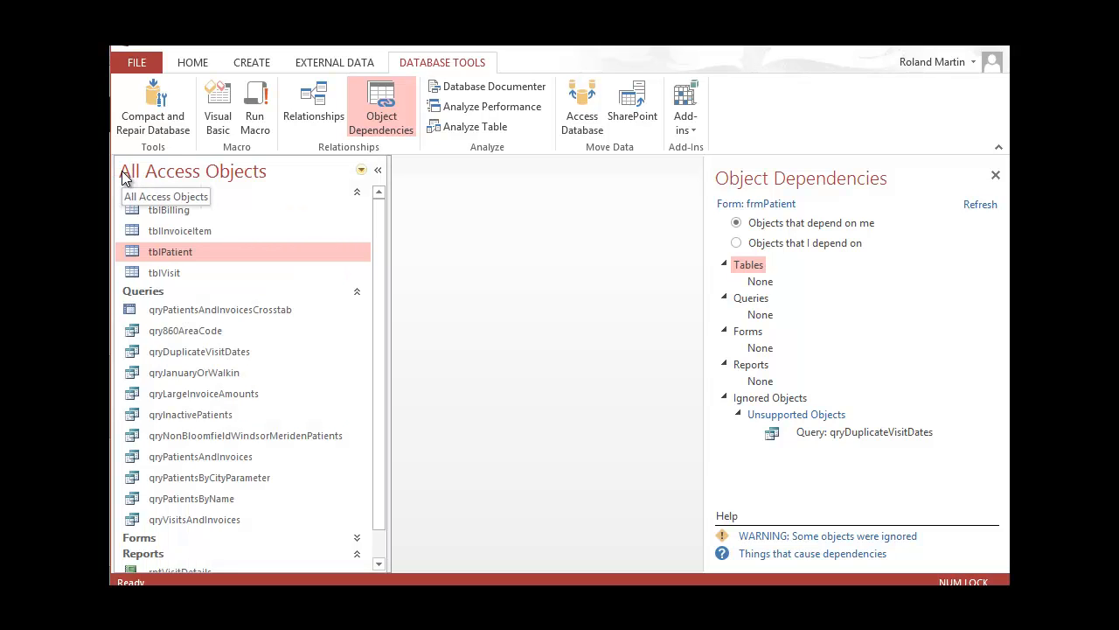
double_click(198, 269)
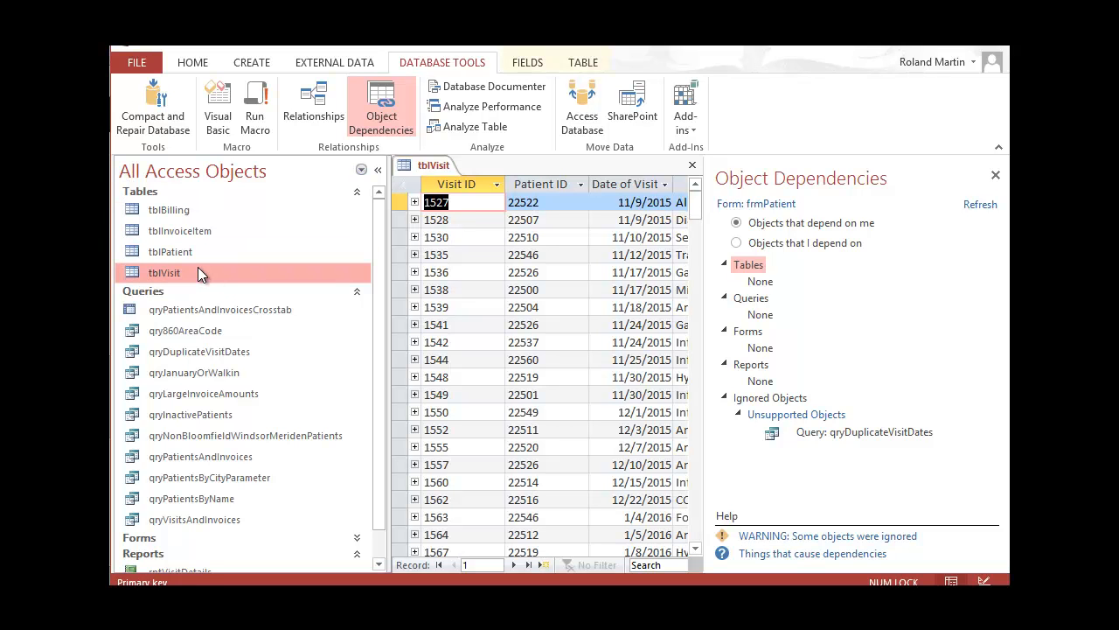
left_click(377, 170)
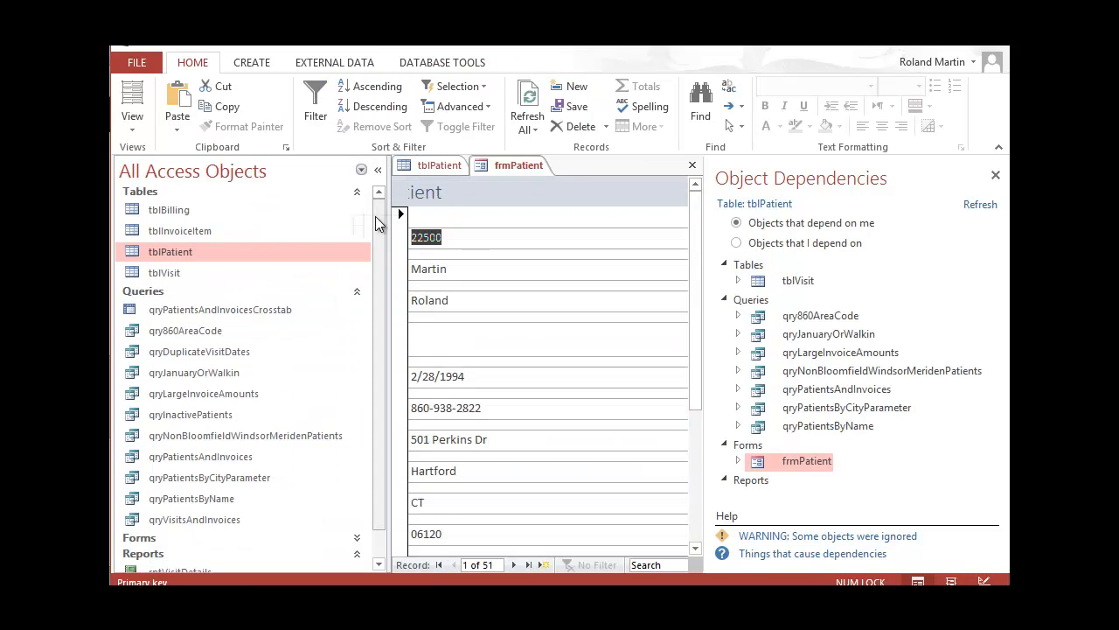
left_click(692, 164)
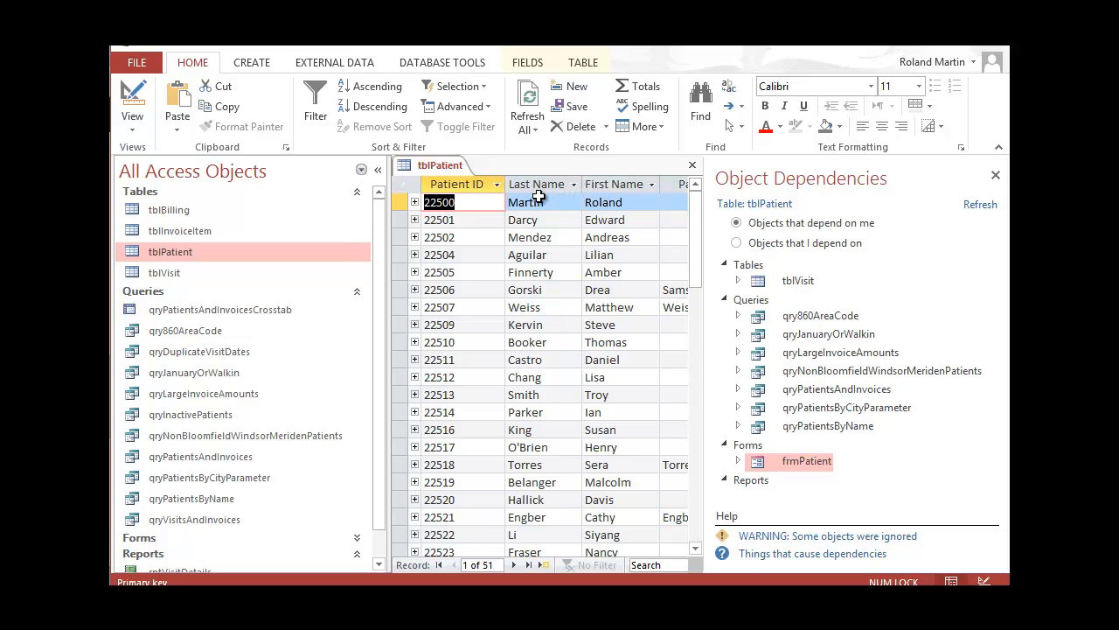
left_click(171, 272)
double_click(172, 272)
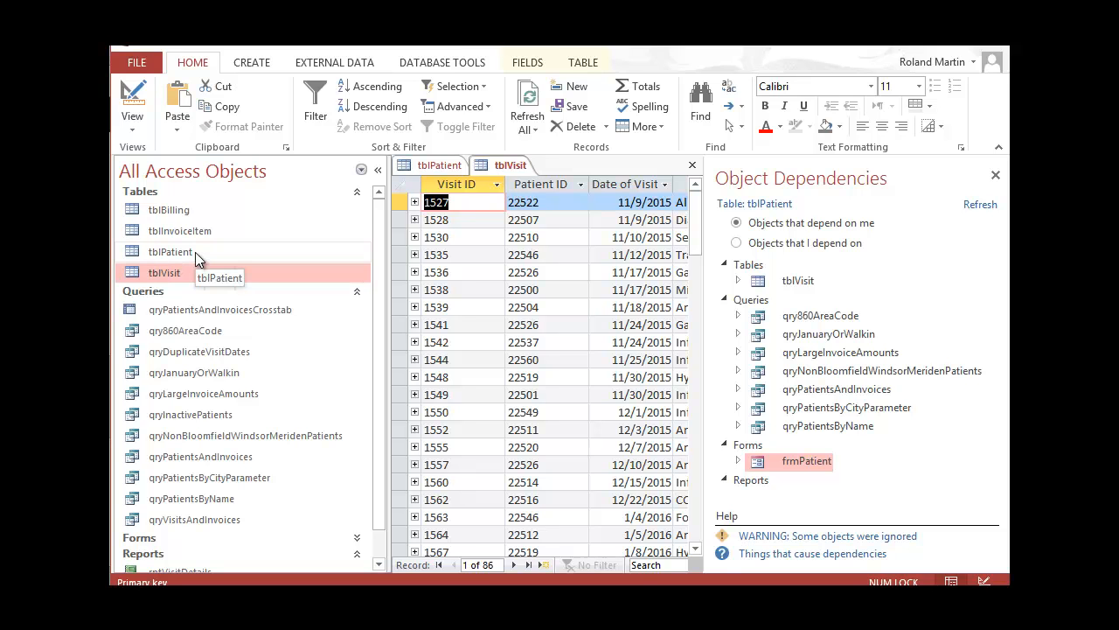
Refresh the dependencies for tblVisit and check the objects it depends on, then return to dependents
left_click(977, 206)
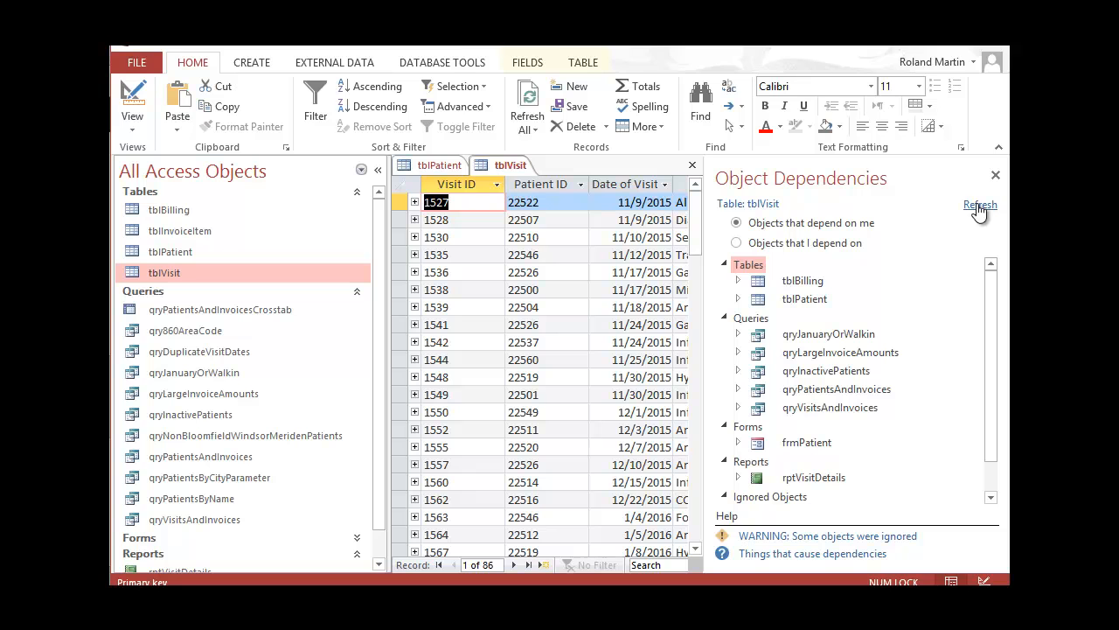
left_click(741, 243)
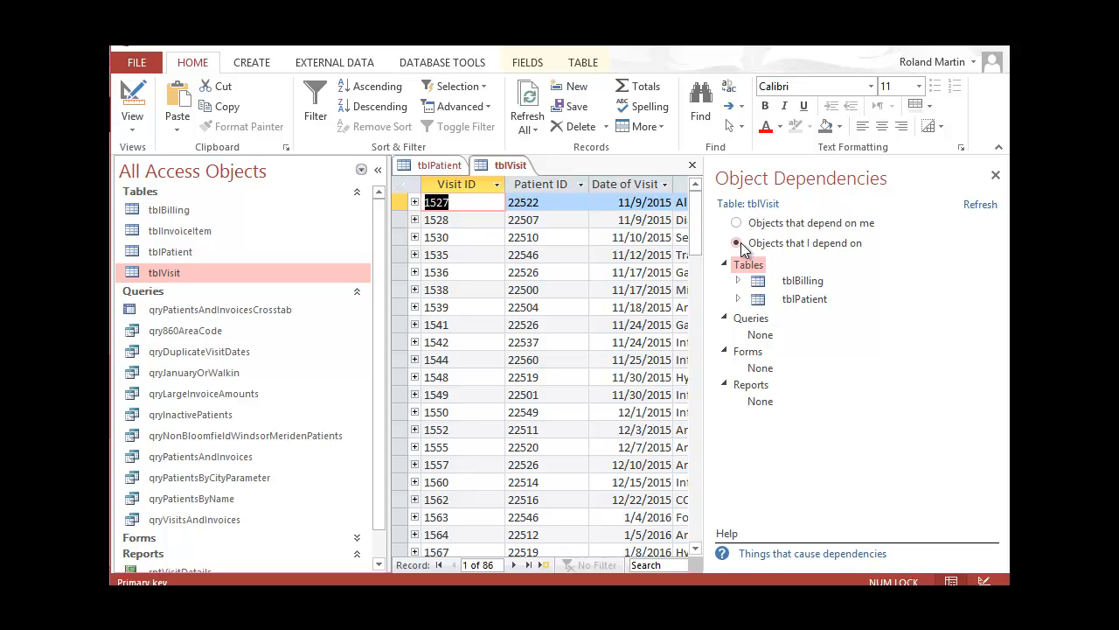
key("Up")
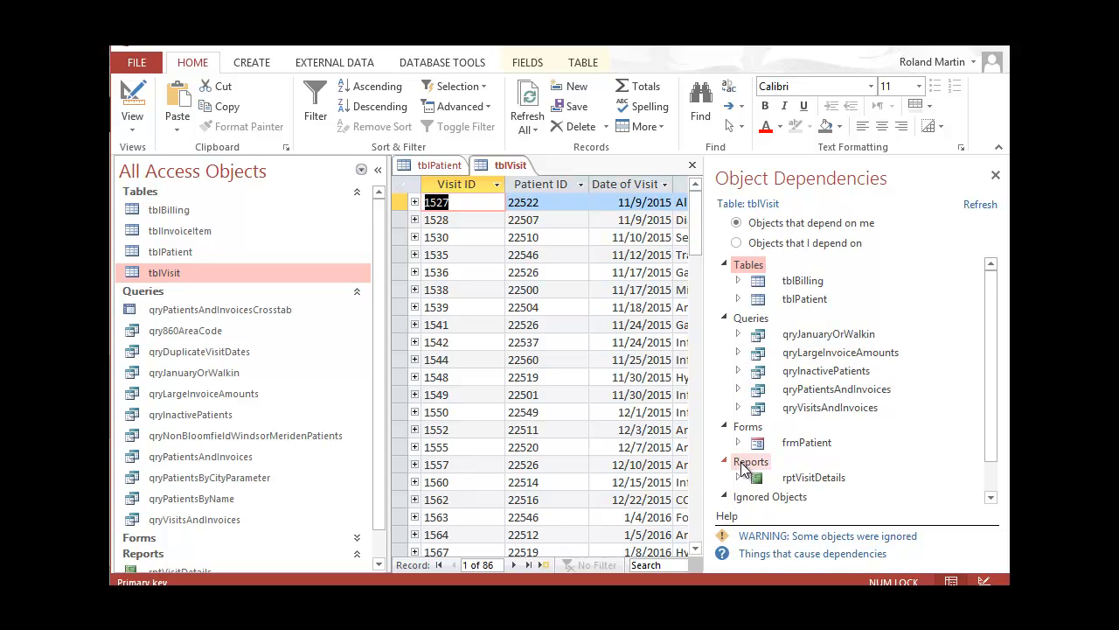
Expand qryLargeInvoiceAmounts, qryInactivePatients and qryPatientsAndInvoices, then close the tblVisit datasheet
scroll(806, 401, "down", 1)
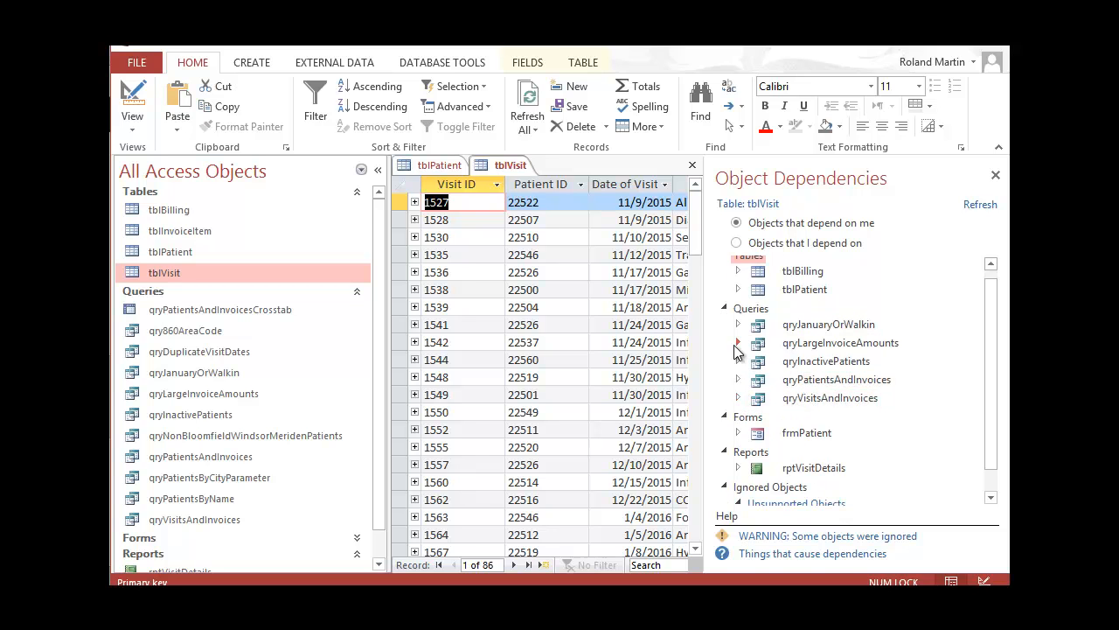
left_click(737, 345)
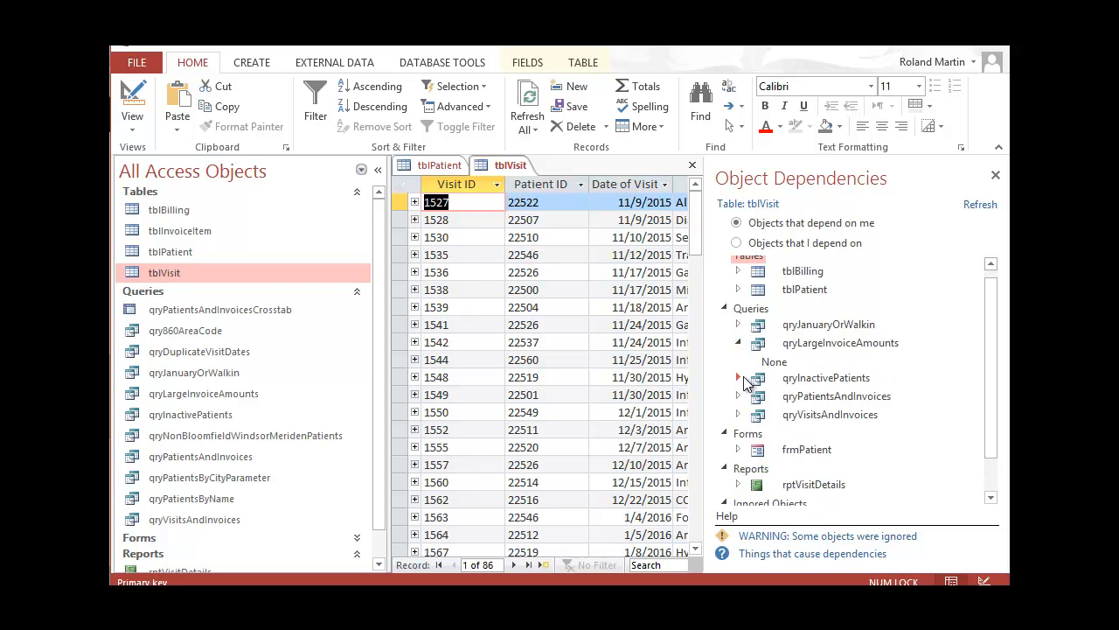
left_click(737, 380)
left_click(737, 413)
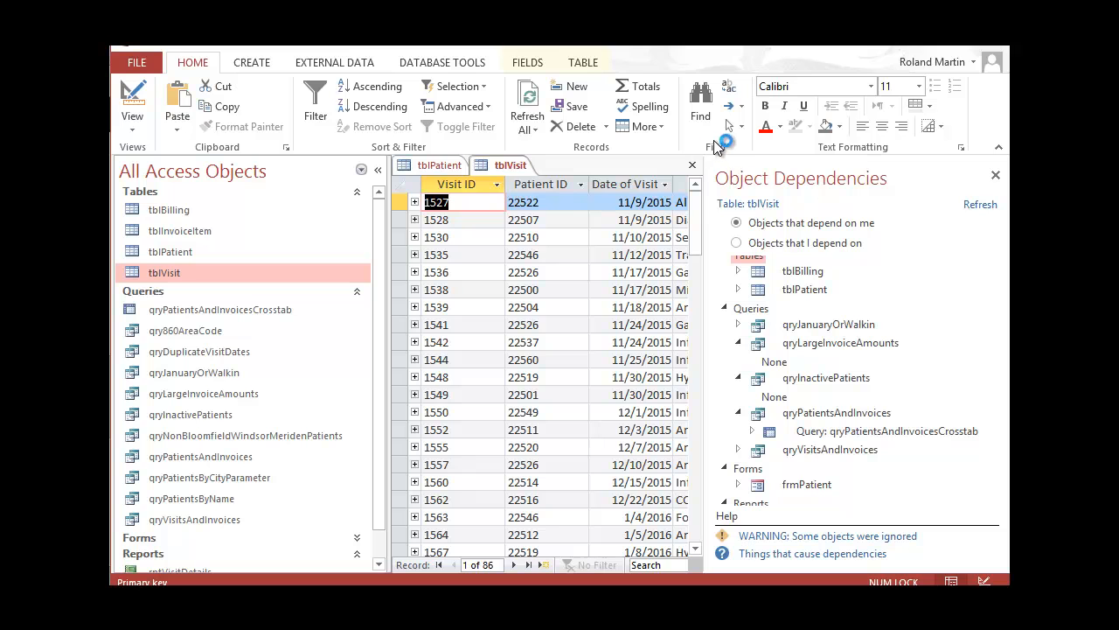
left_click(693, 164)
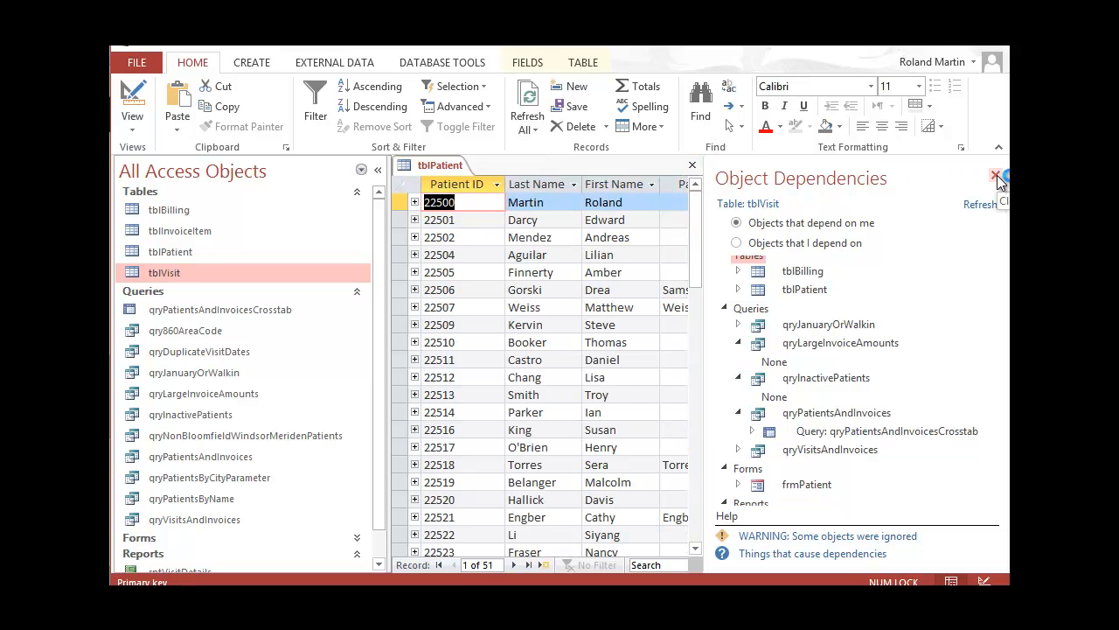
Close the Object Dependencies pane and the tblPatient table
left_click(996, 177)
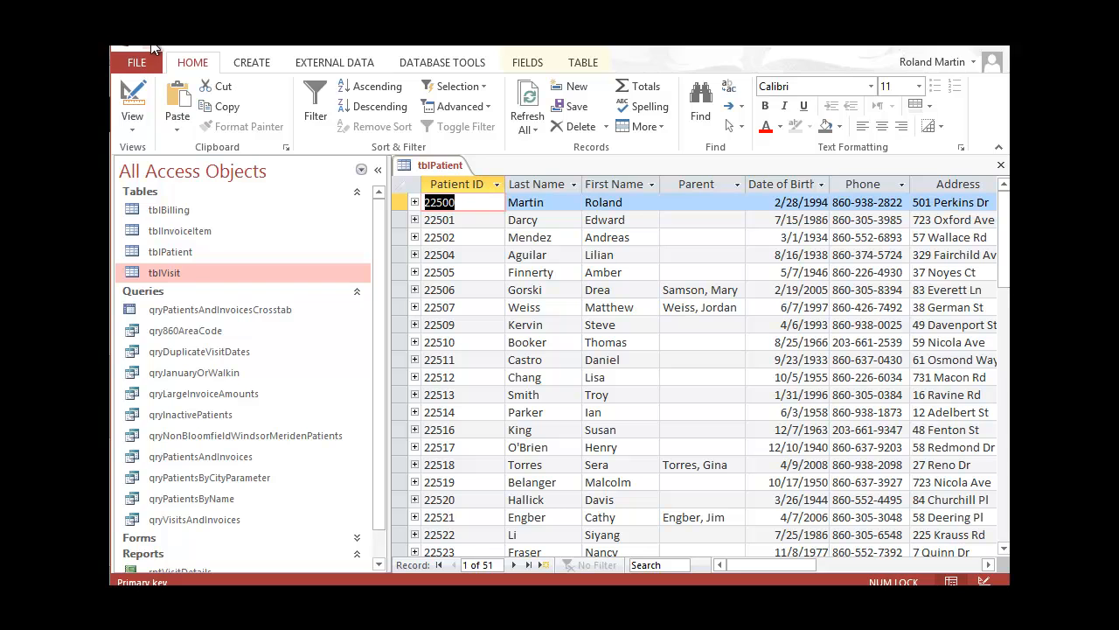
left_click(1000, 164)
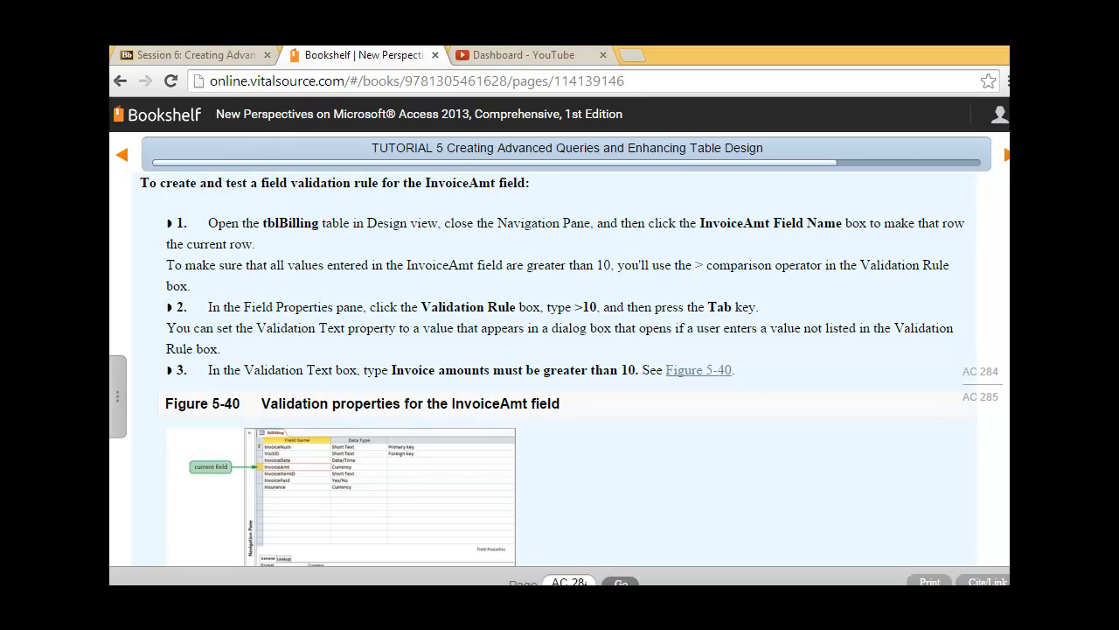
Read the textbook steps for the >10 InvoiceAmt validation rule, then return to Access
scroll(559, 368, "down", 3)
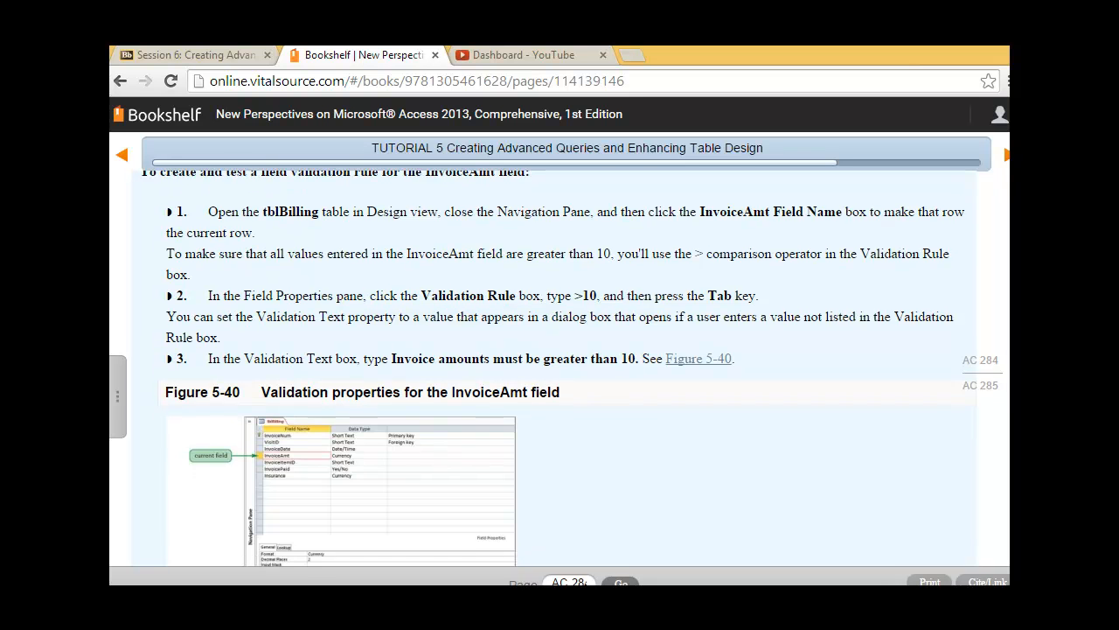
scroll(559, 368, "up", 3)
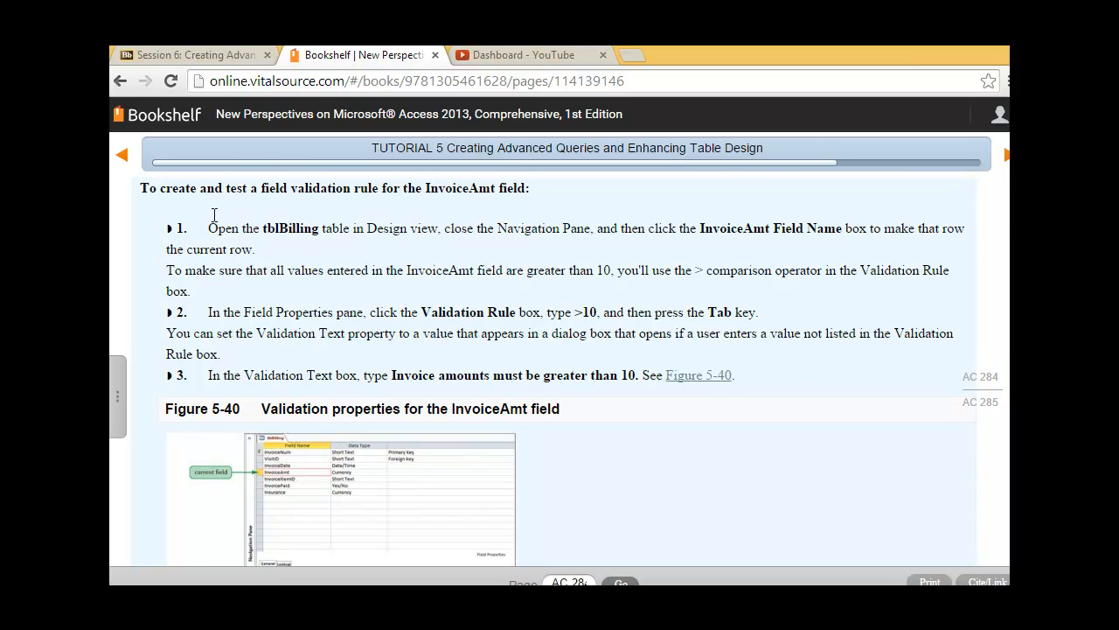
key("alt+Tab")
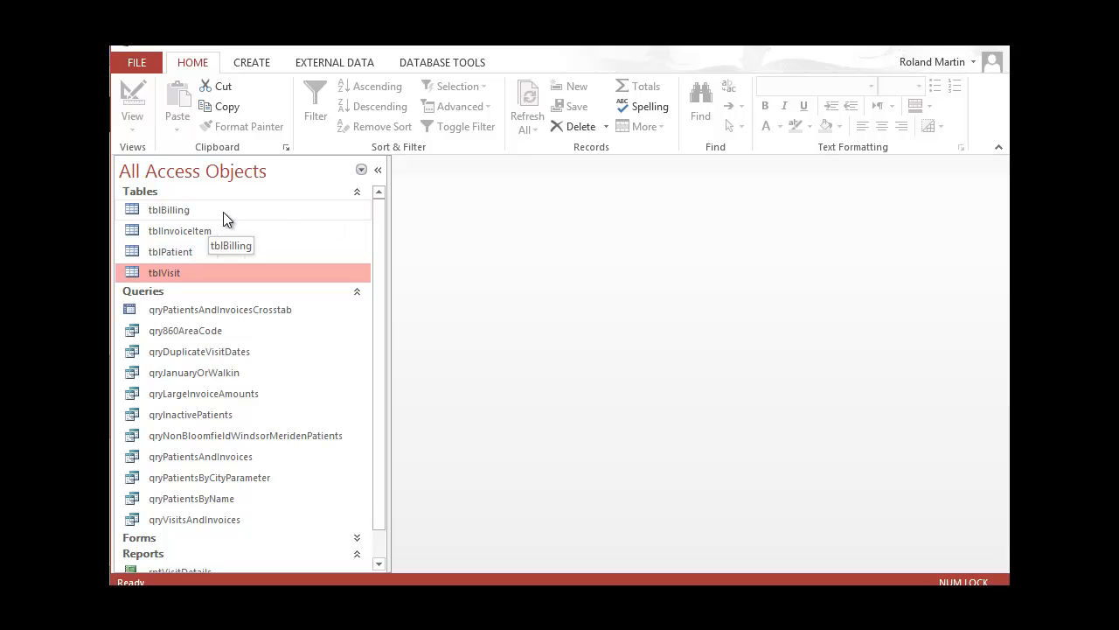
Open tblBilling in Design view with the Navigation Pane hidden and InvoiceAmt selected
right_click(224, 215)
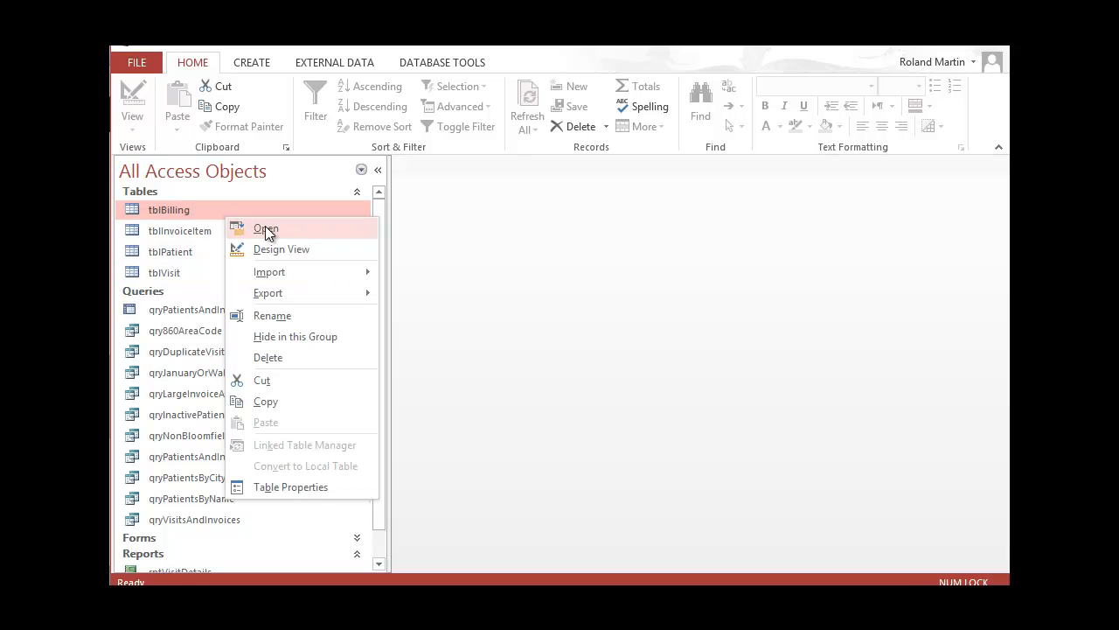
left_click(284, 249)
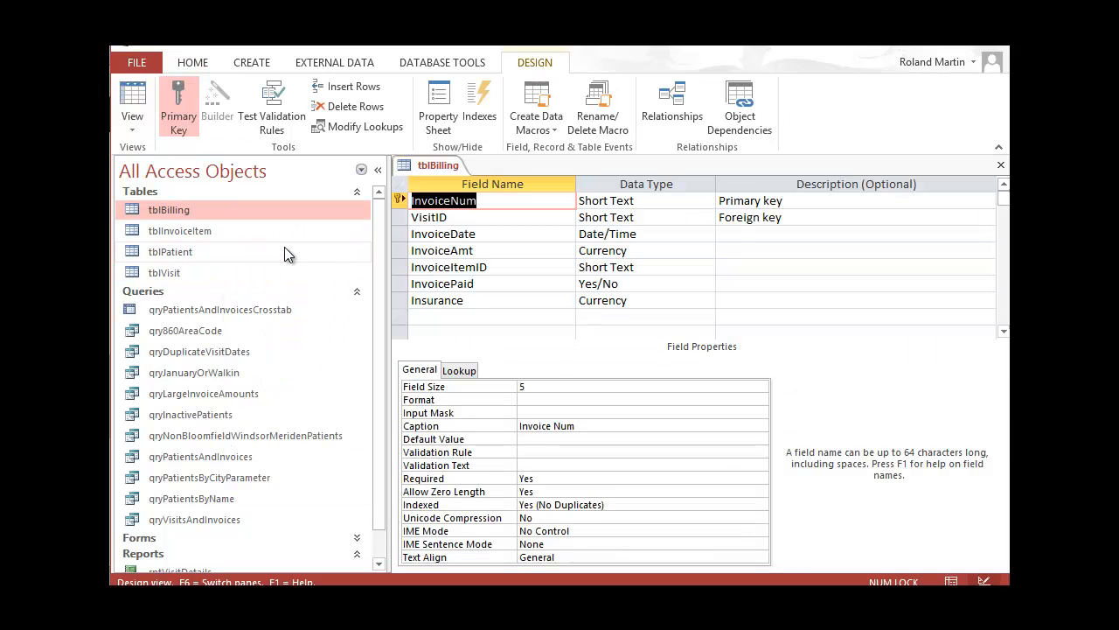
left_click(379, 172)
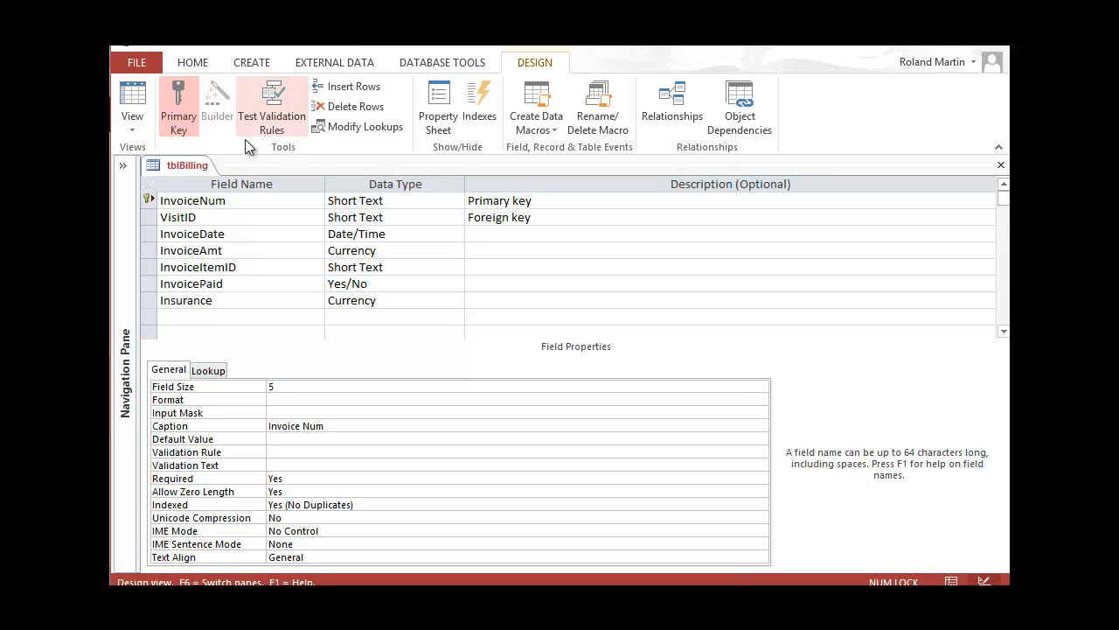
left_click(172, 253)
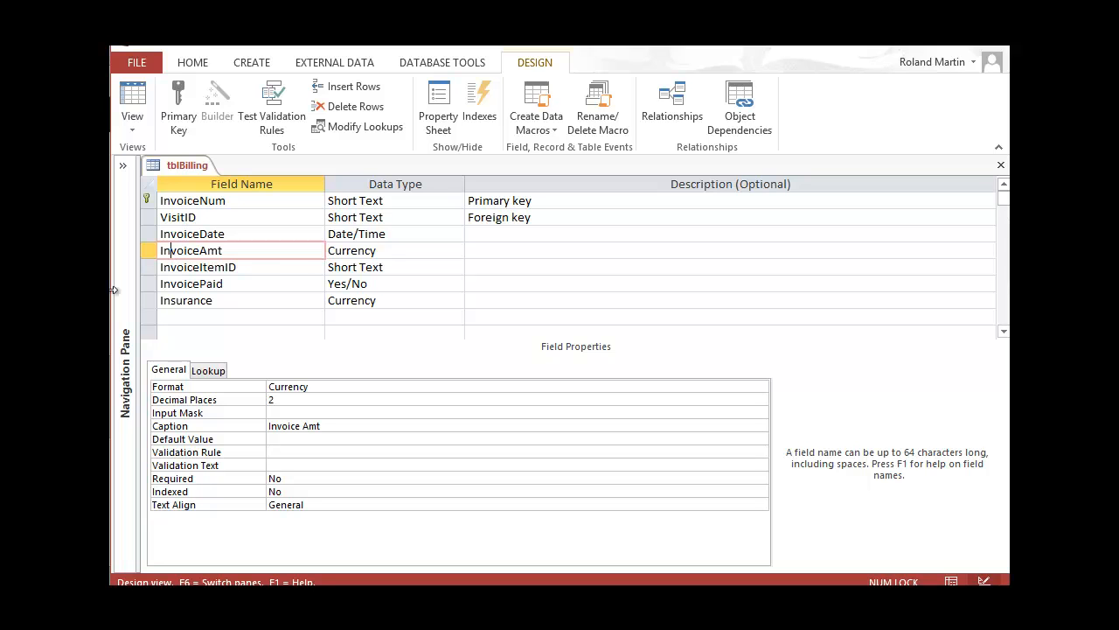
Give InvoiceAmt the validation rule >10 and paste in its validation error message
left_click(285, 450)
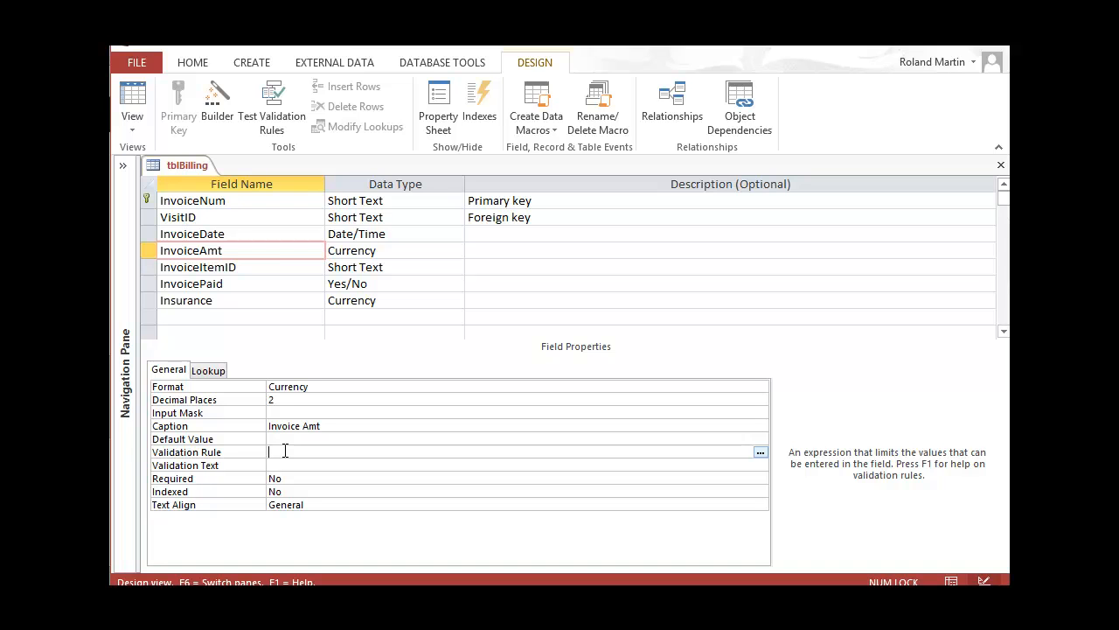
type(">10")
key("Return")
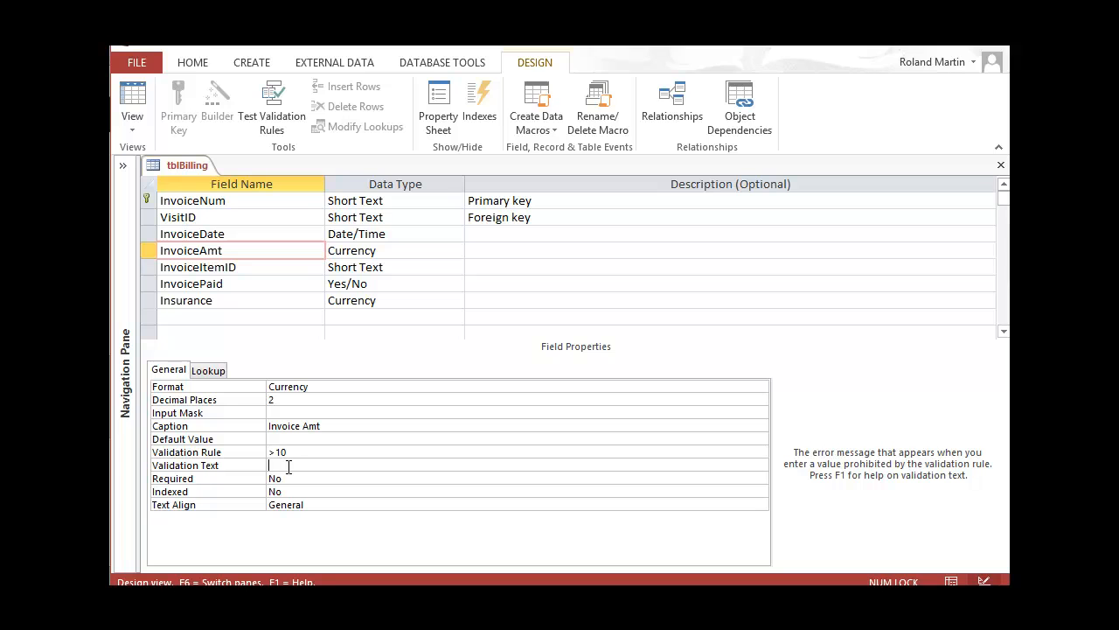
type("Invoice amounts must be greater than 10.")
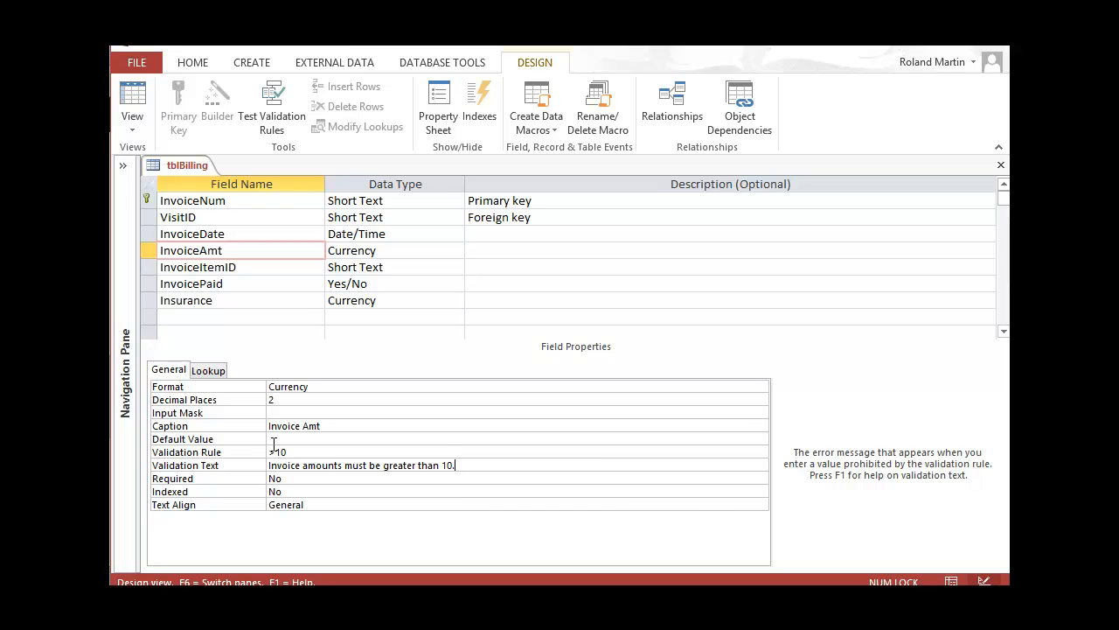
Save tblBilling and test the existing records against the new rule
left_click(153, 45)
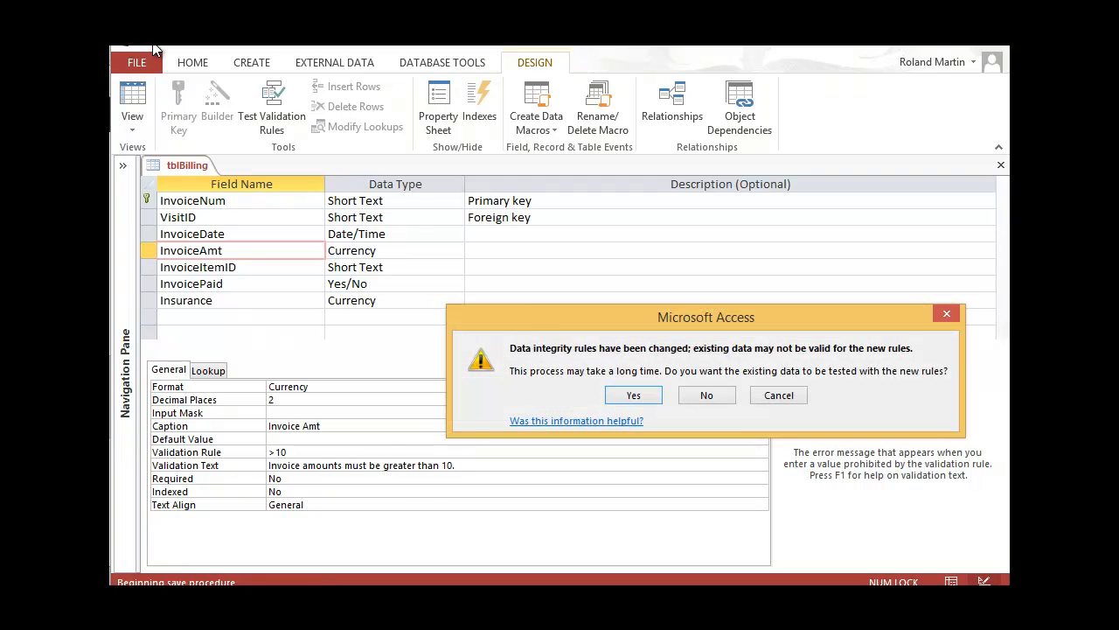
left_click(633, 395)
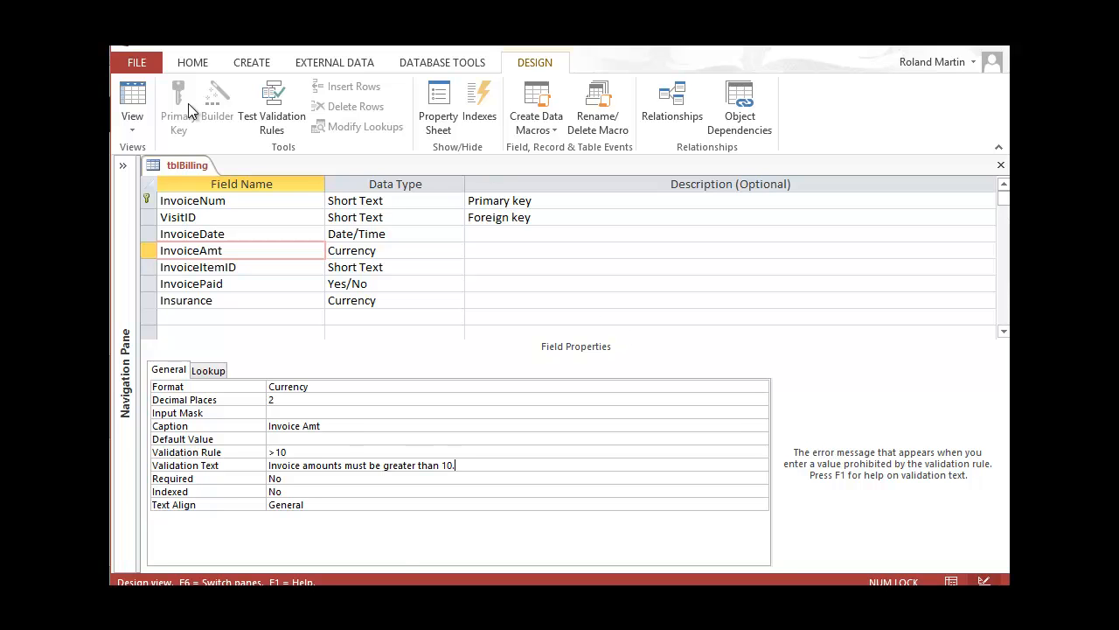
left_click(140, 120)
Enter 5 as the first Invoice Amt to trigger the rule, restore $100.00, and close tblBilling
left_click(166, 160)
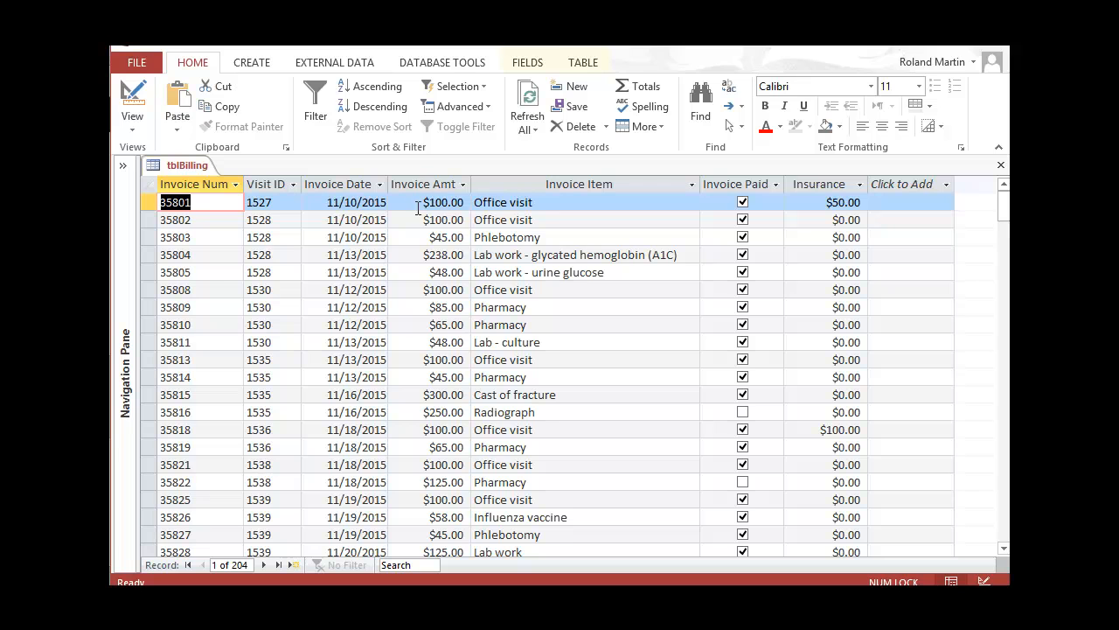
left_click(465, 205)
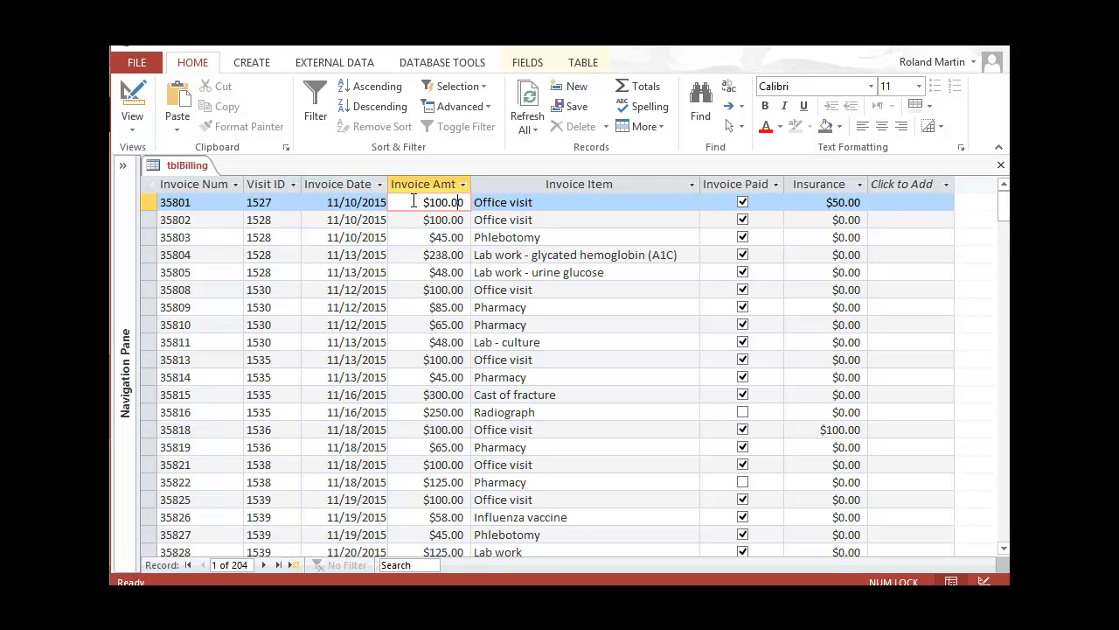
double_click(433, 202)
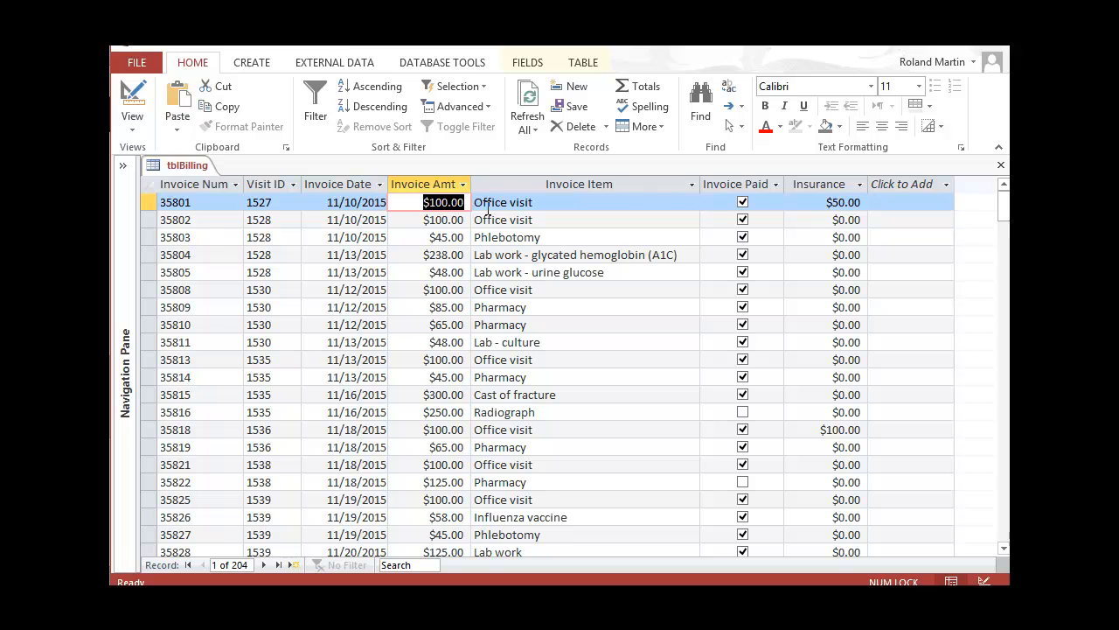
type("5")
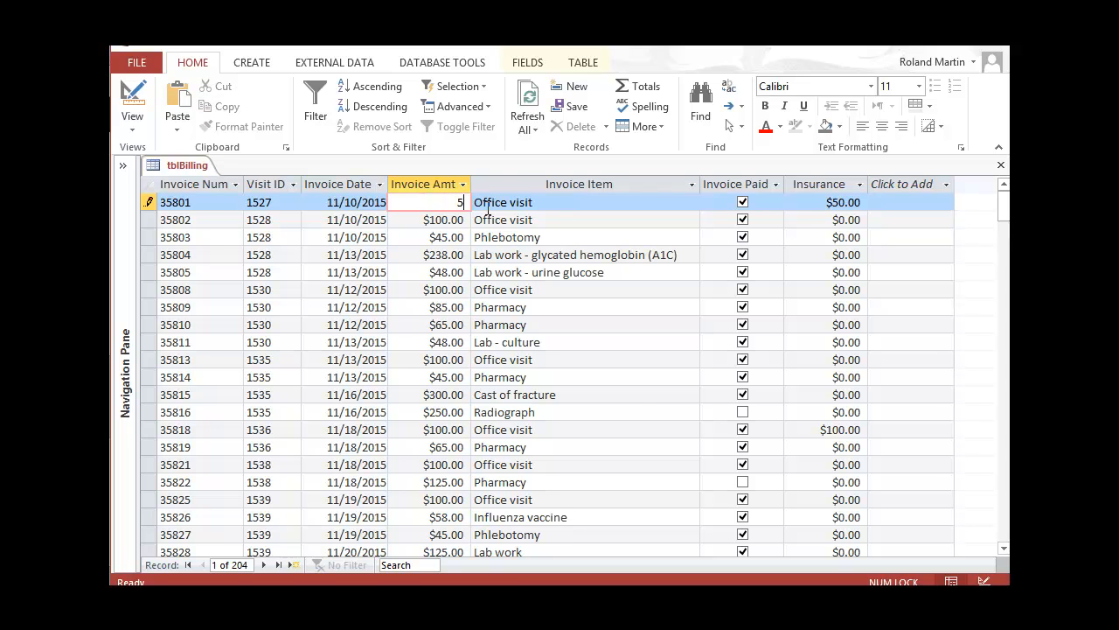
left_click(487, 207)
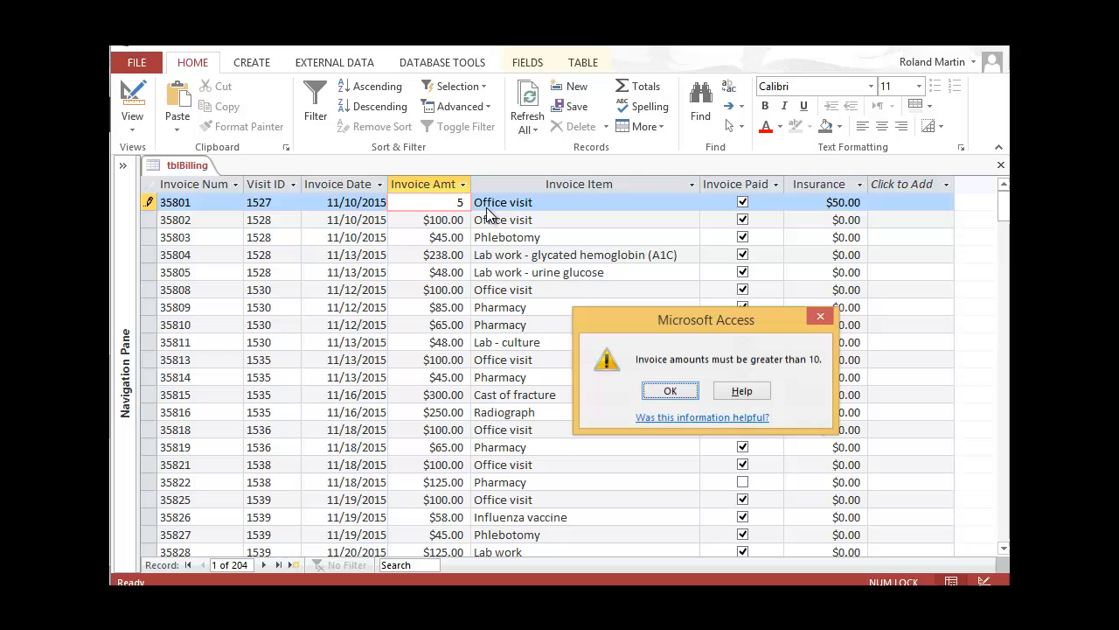
left_click(691, 391)
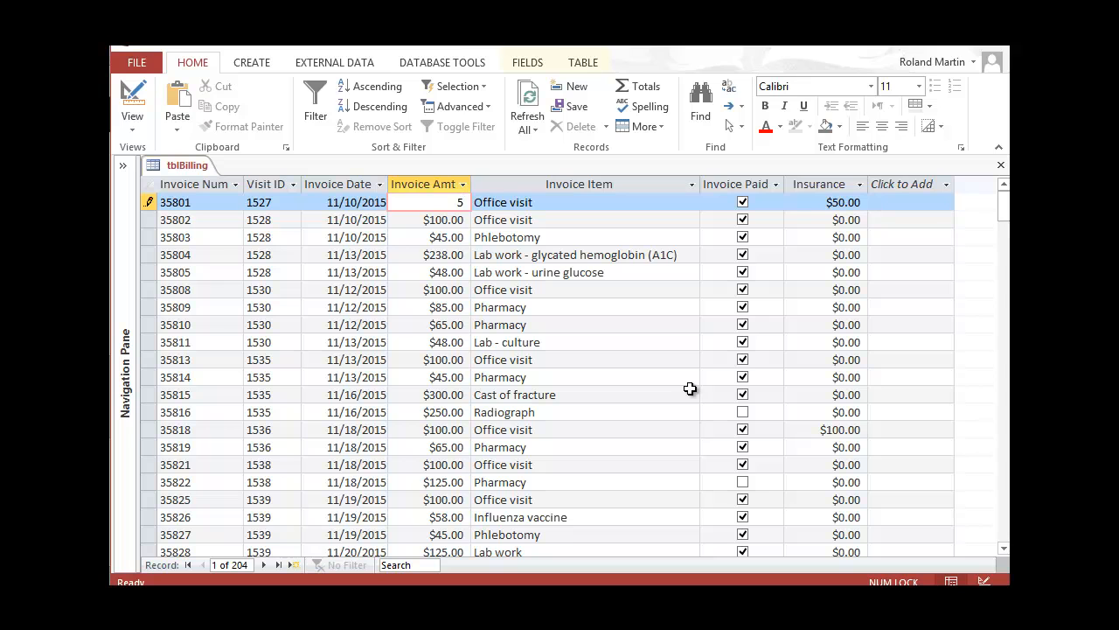
key("Escape")
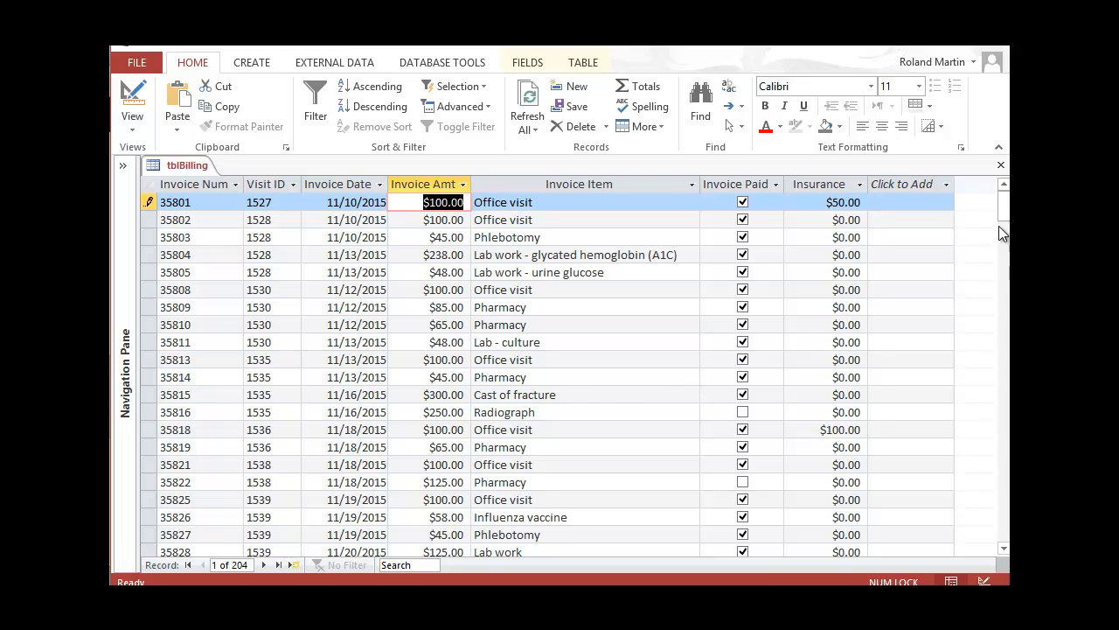
left_click(1002, 168)
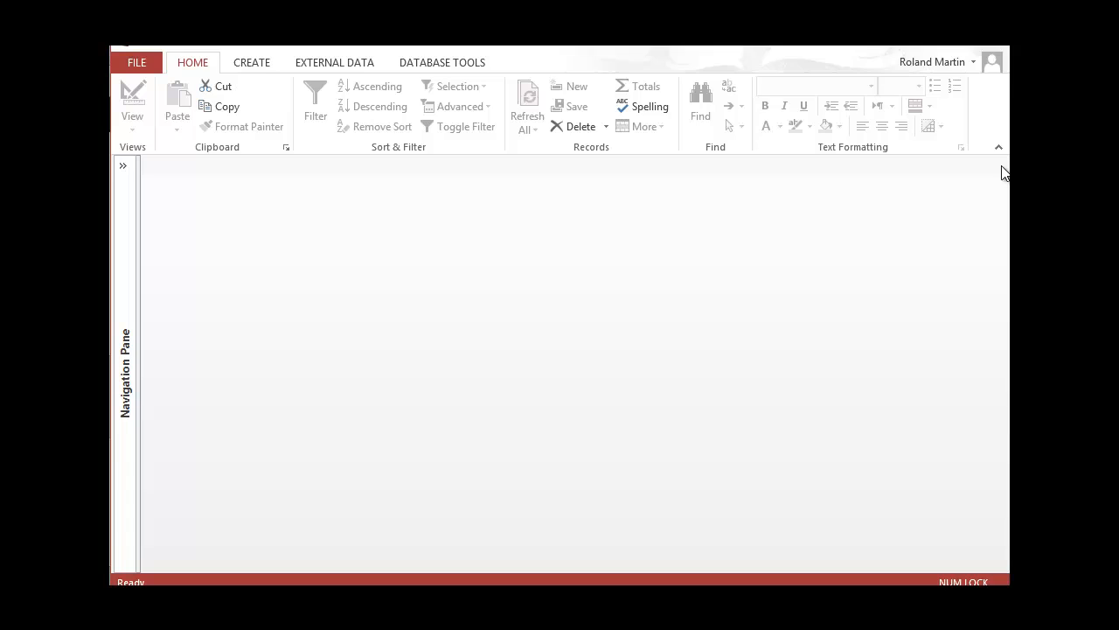
key("alt+Tab")
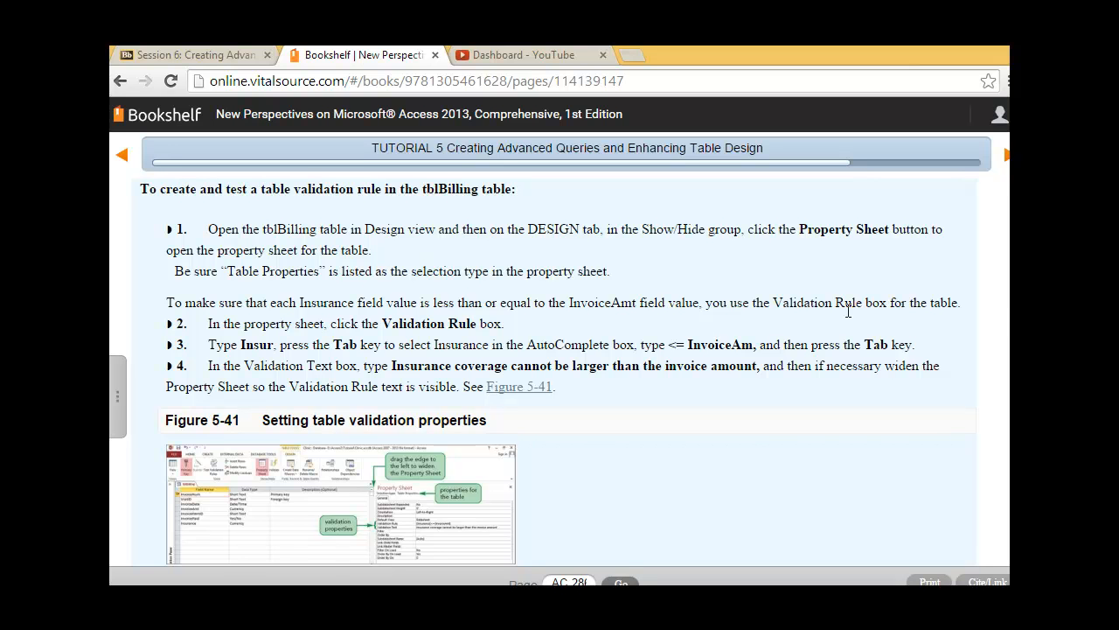
Read steps 1–8 of the tblBilling table validation tutorial, then return to Access
left_click_drag(964, 305, 916, 383)
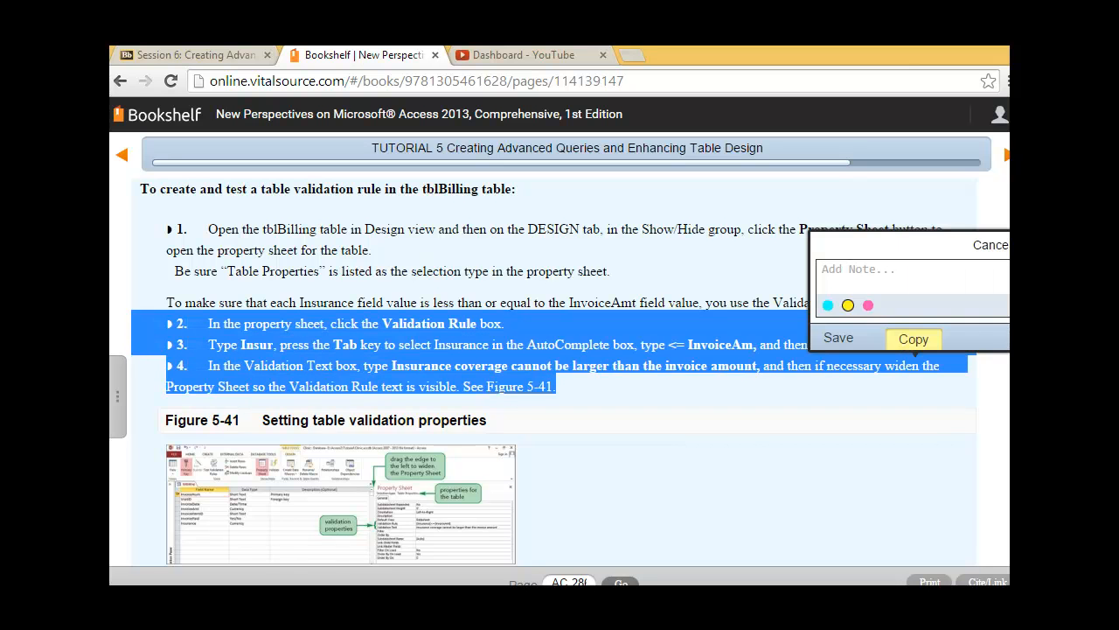
left_click(992, 245)
left_click(1007, 391)
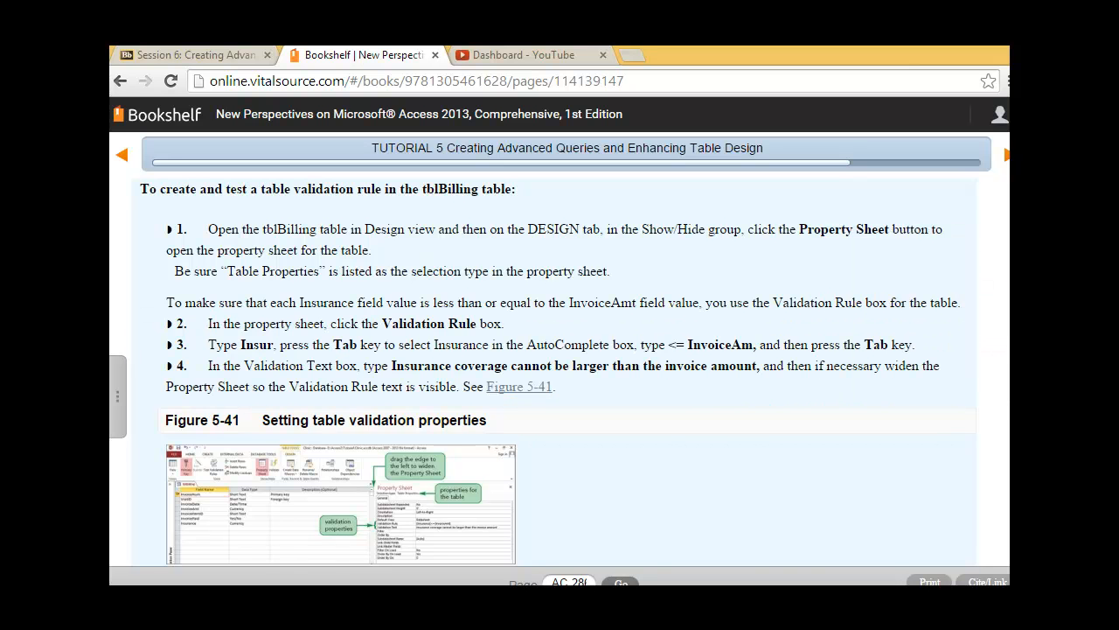
scroll(555, 368, "down", 2)
scroll(554, 368, "down", 1)
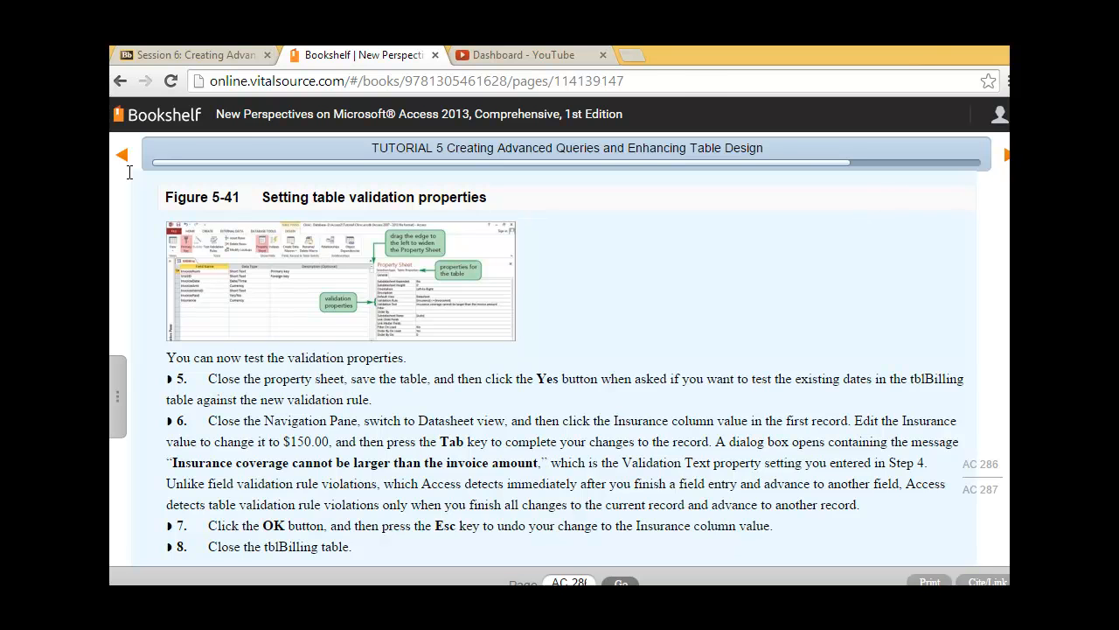
key("alt+Tab")
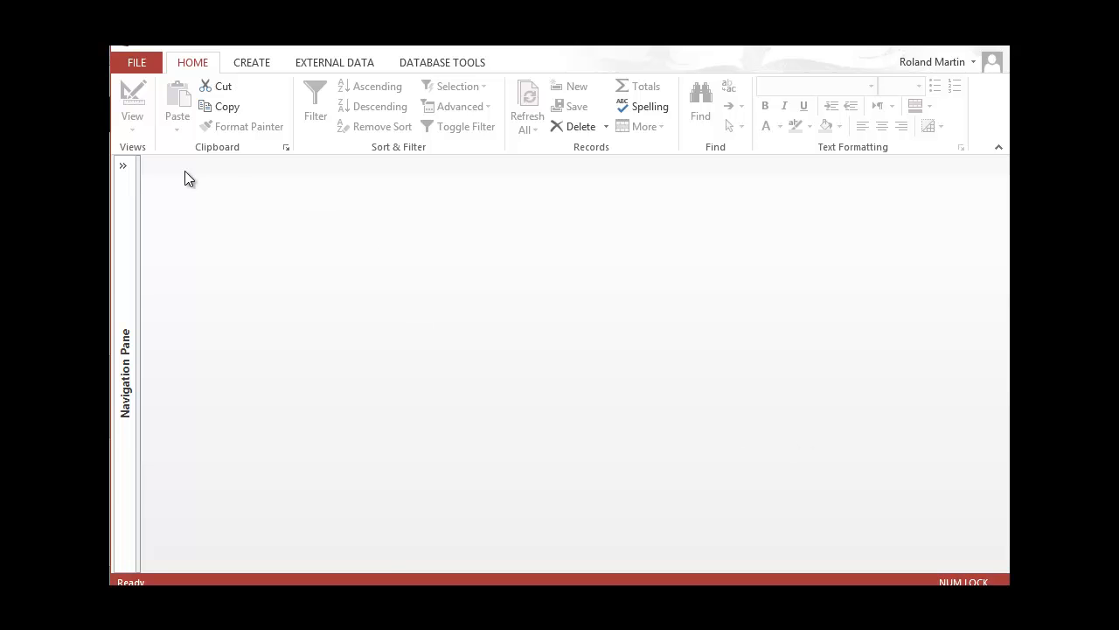
Open tblBilling in Design view from the Navigation Pane and show its table-level Property Sheet
left_click(125, 166)
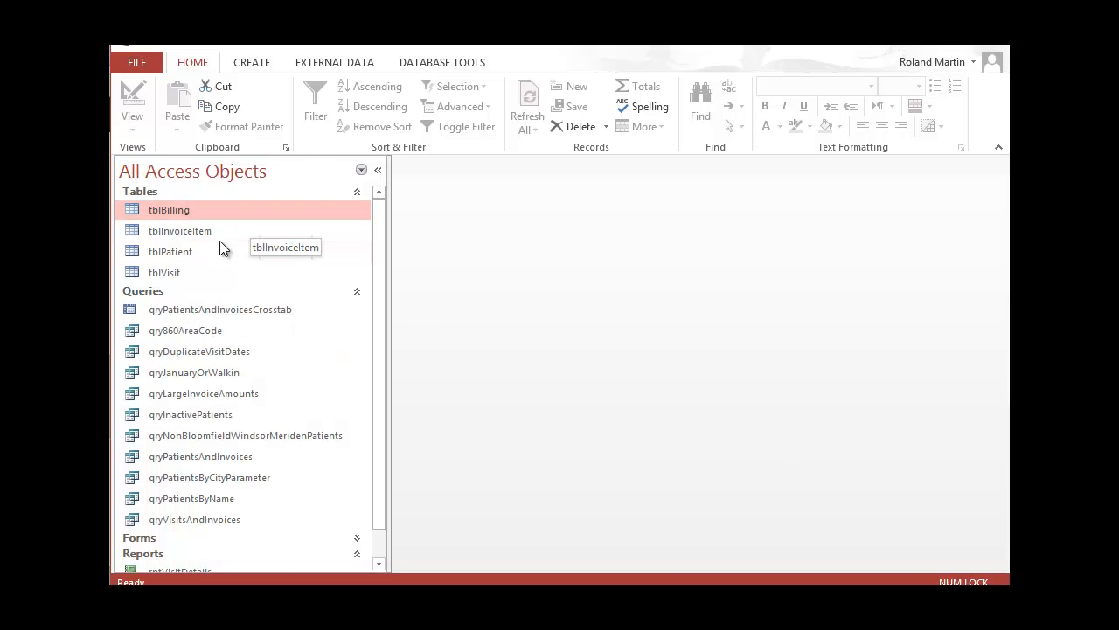
right_click(219, 211)
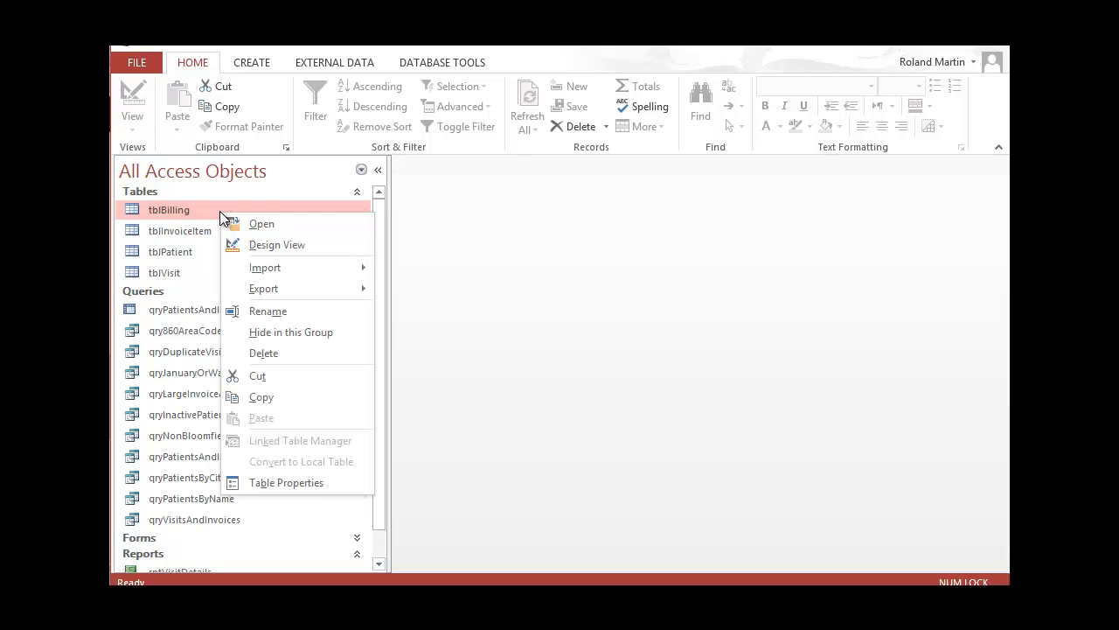
left_click(264, 242)
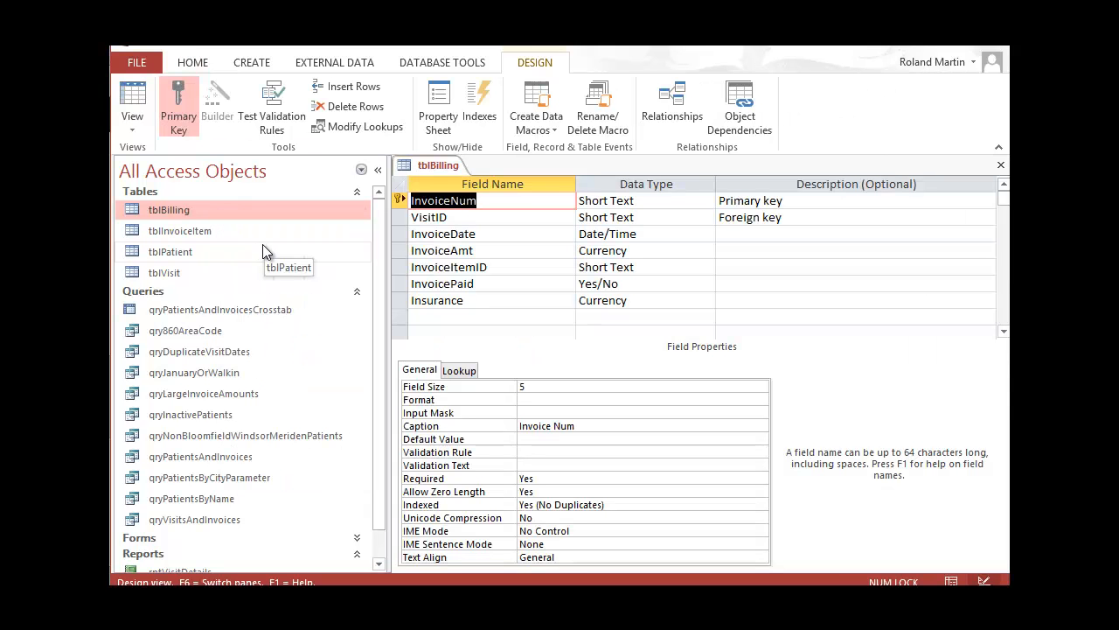
left_click(381, 173)
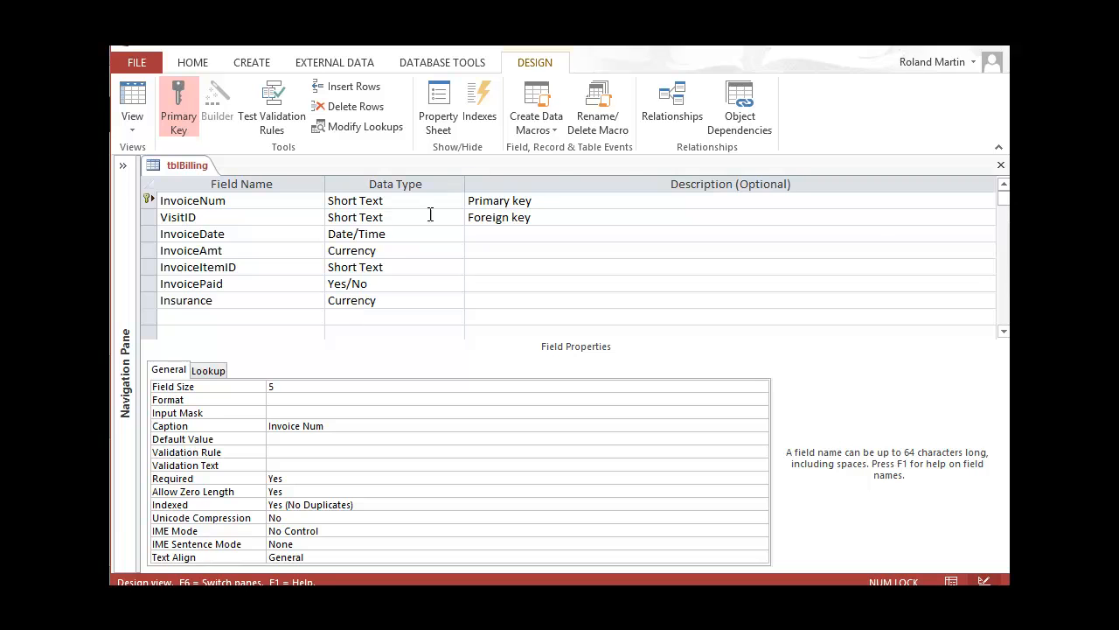
left_click(432, 117)
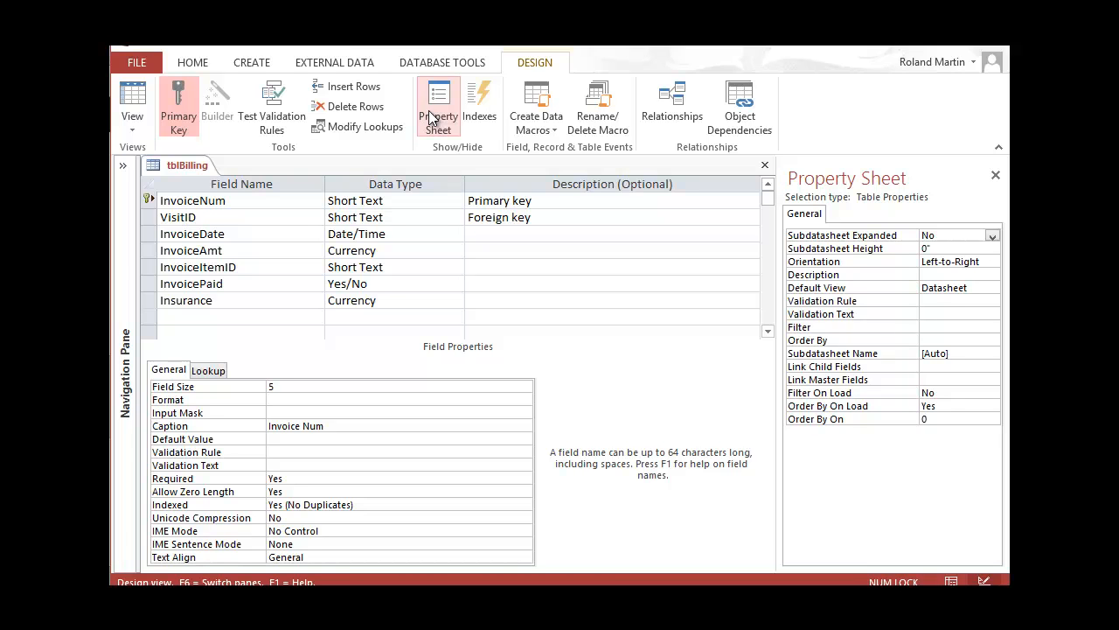
Set tblBilling's table Validation Rule to [Insurance]<=[InvoiceAmt] using AutoComplete field suggestions
left_click(937, 301)
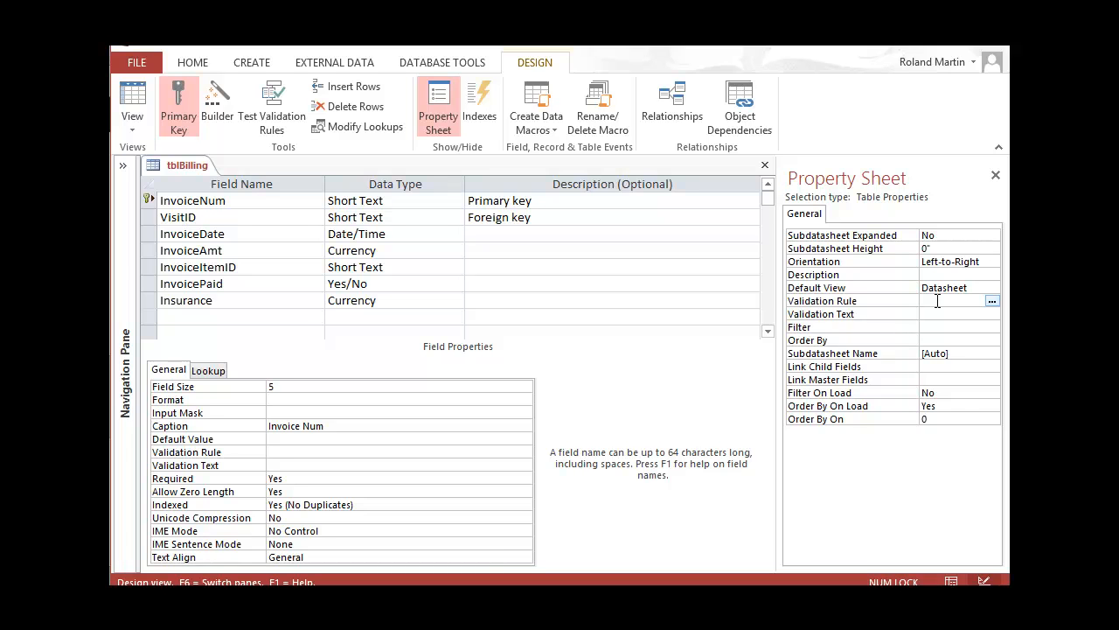
type("Insur")
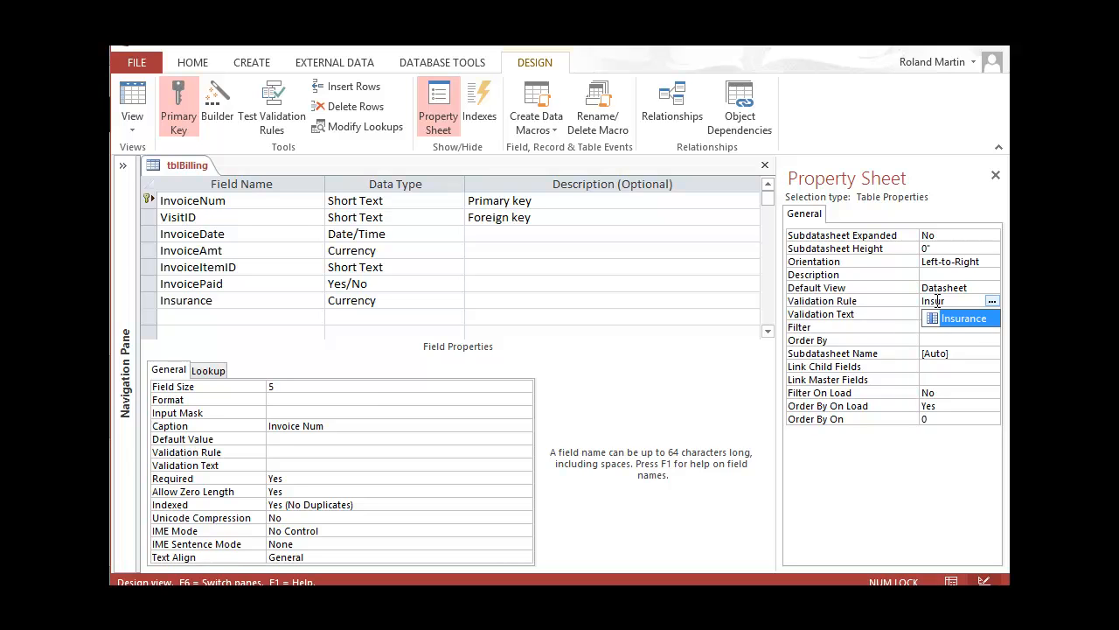
key("Tab")
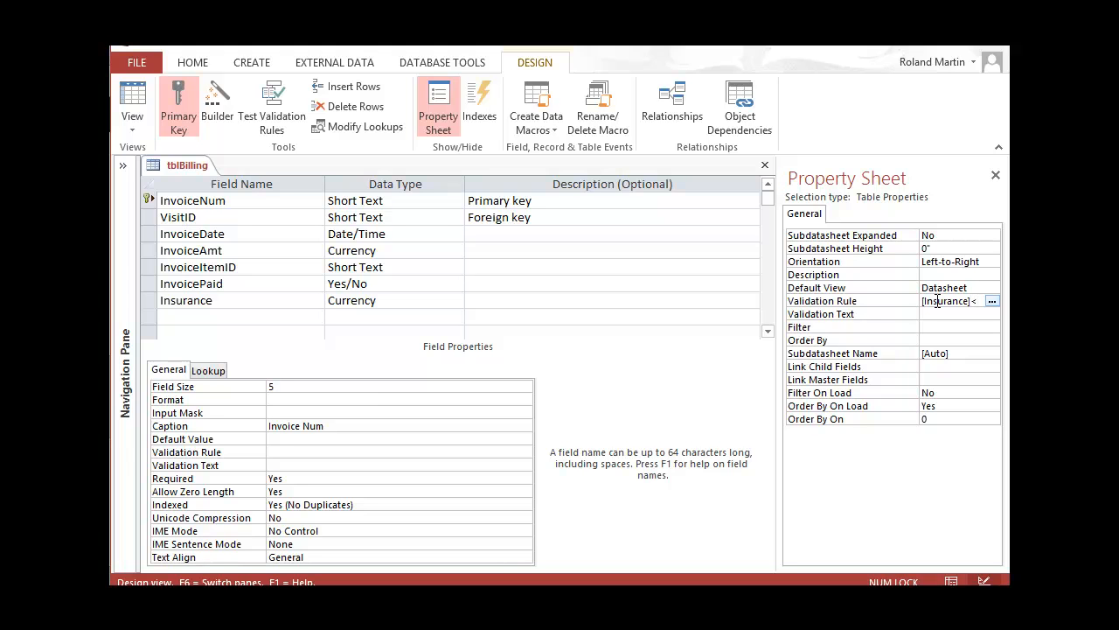
type("=Invoi")
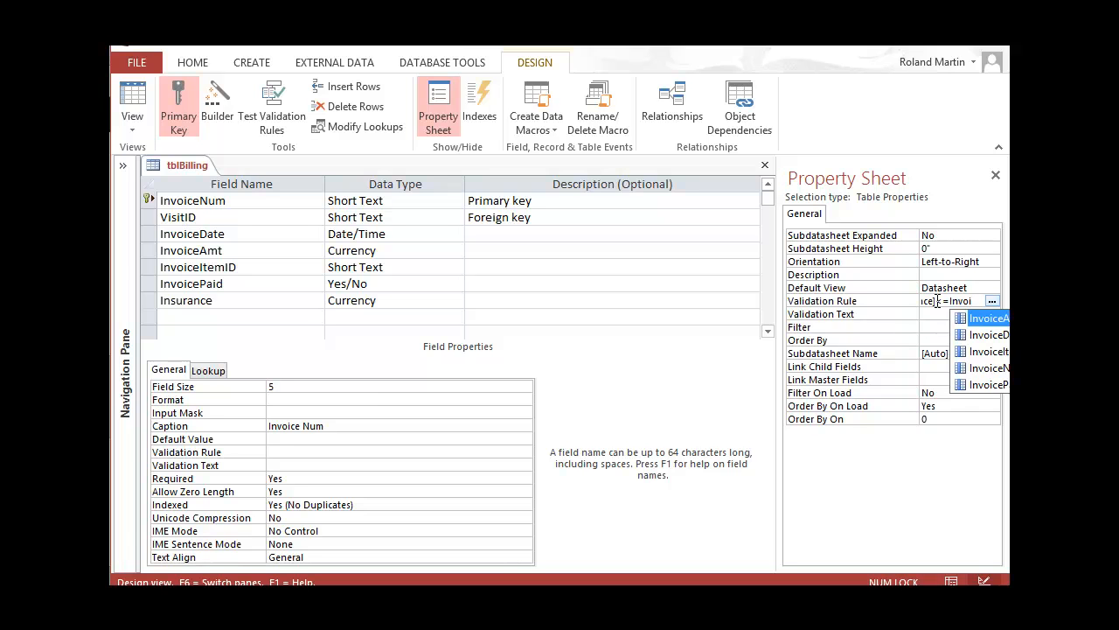
double_click(991, 320)
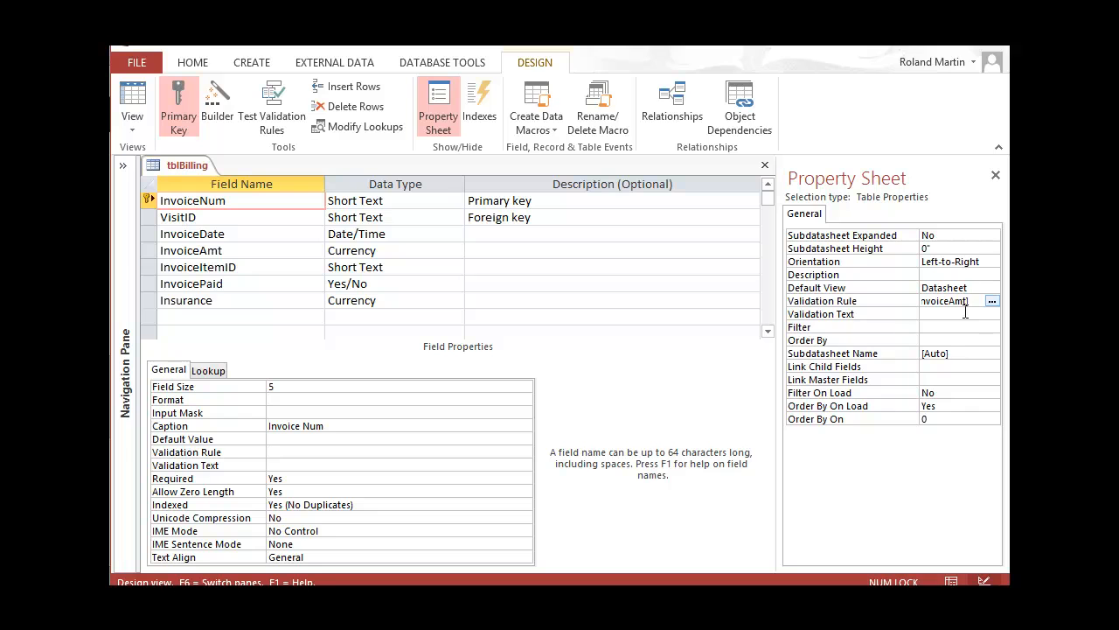
Close the property sheet and save tblBilling, testing existing records against the new rule
left_click(996, 177)
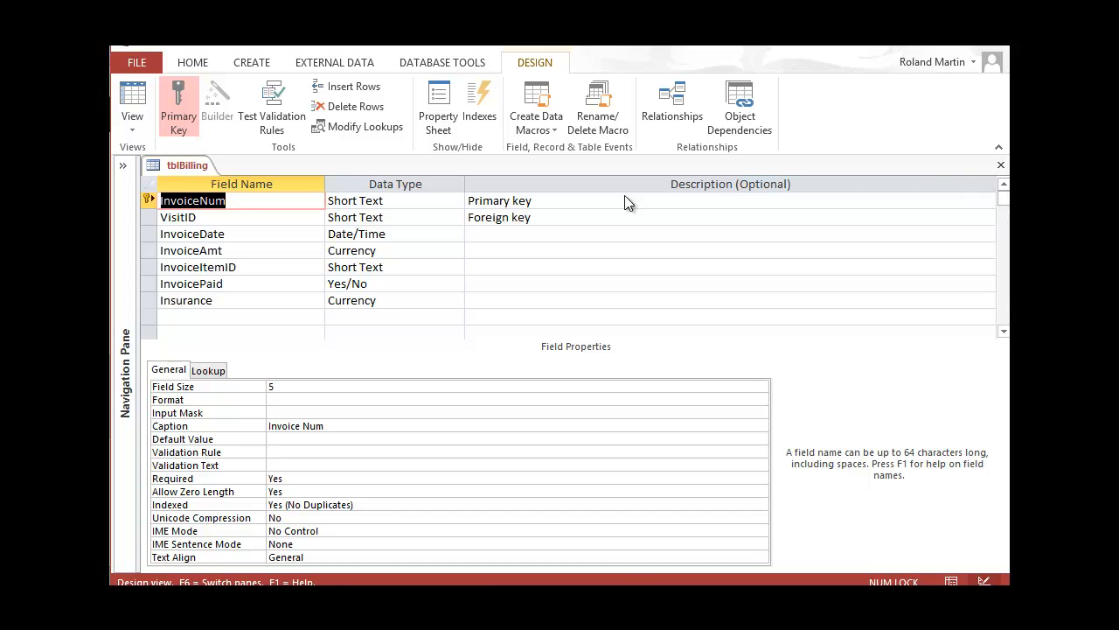
left_click(159, 46)
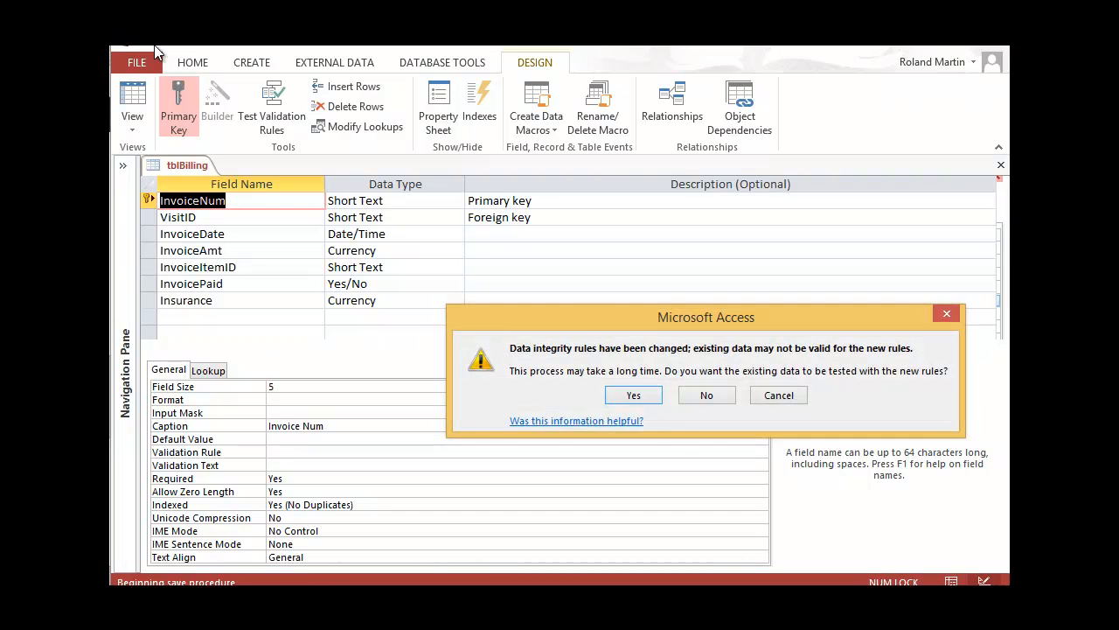
left_click(634, 395)
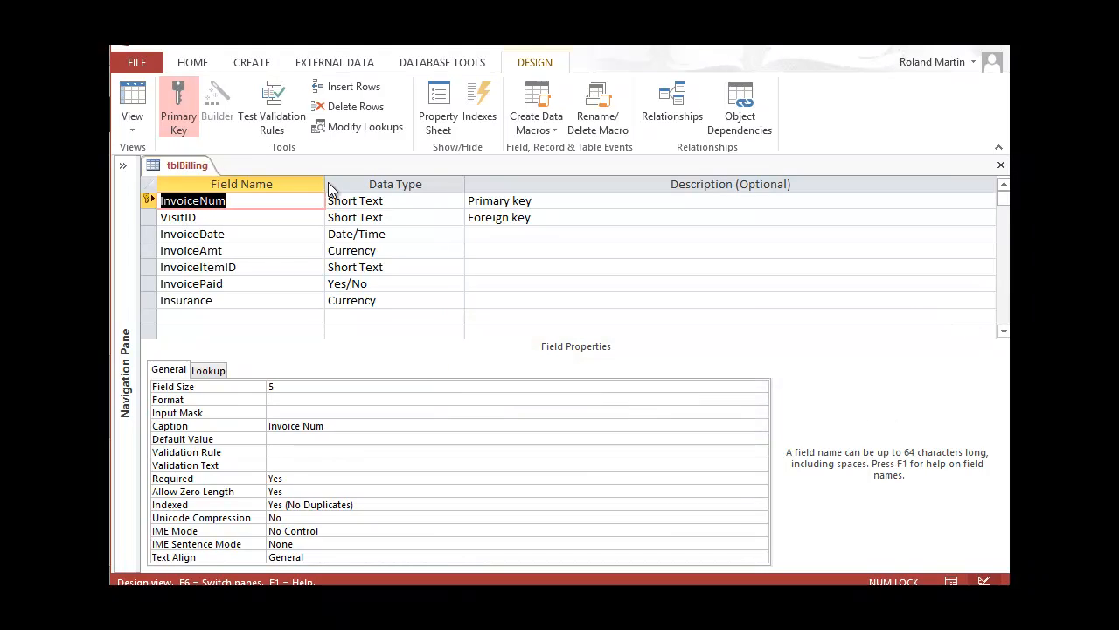
left_click(132, 128)
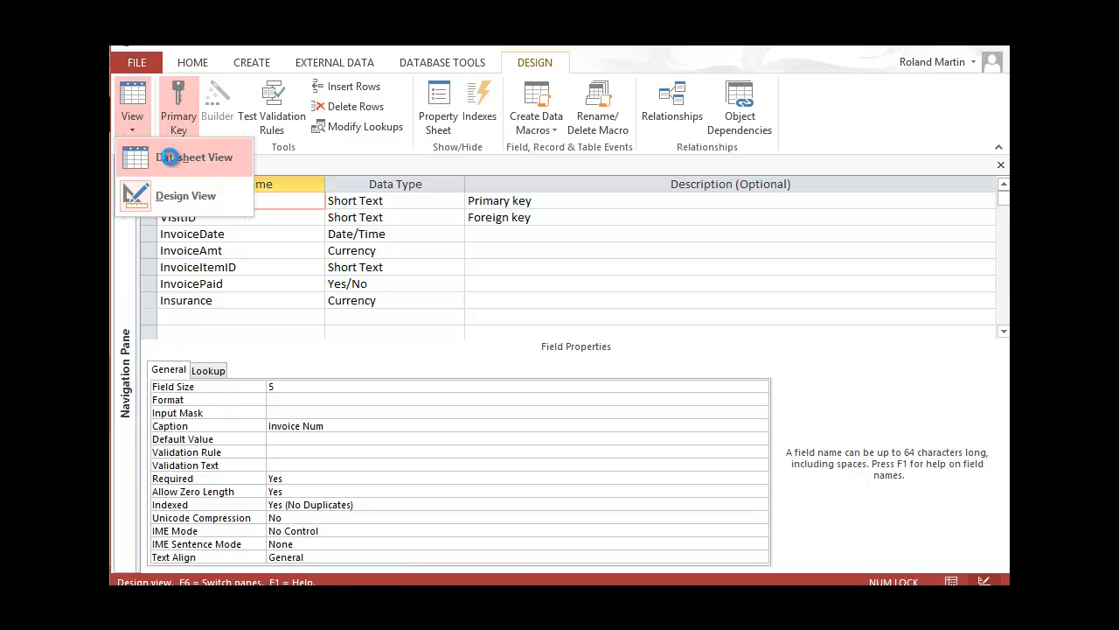
left_click(170, 158)
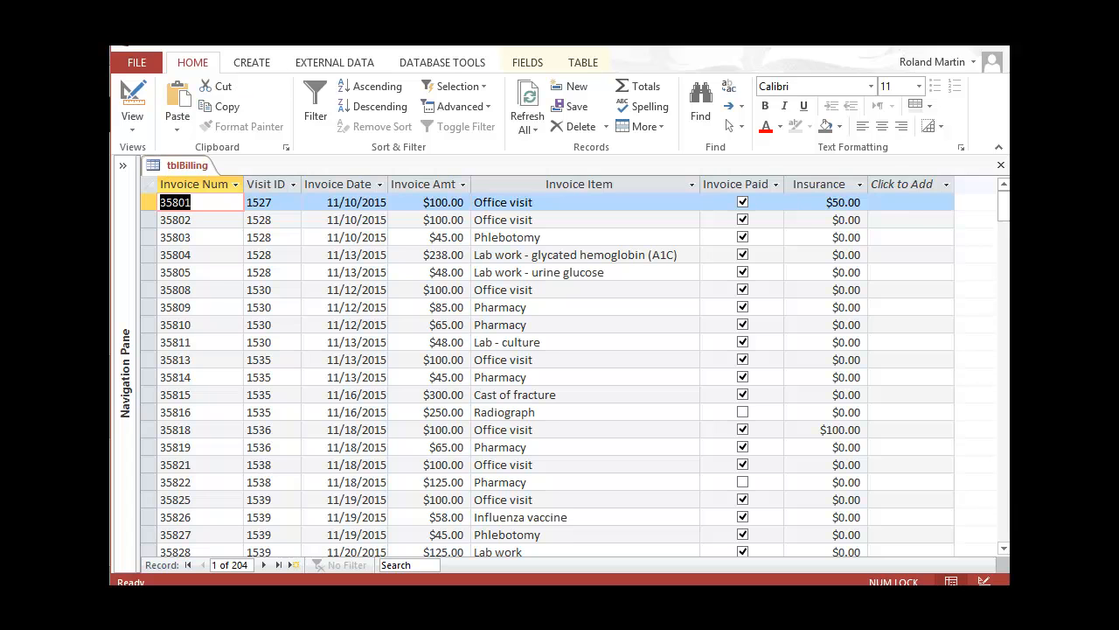
left_click(855, 202)
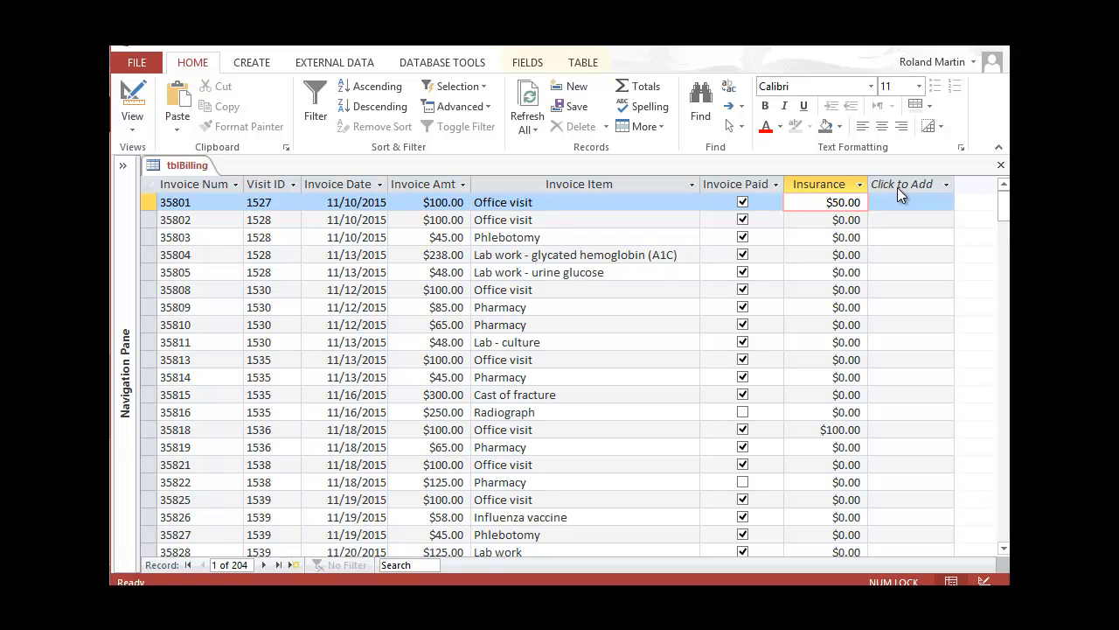
type("1")
key("Tab")
left_click_drag(765, 322, 716, 310)
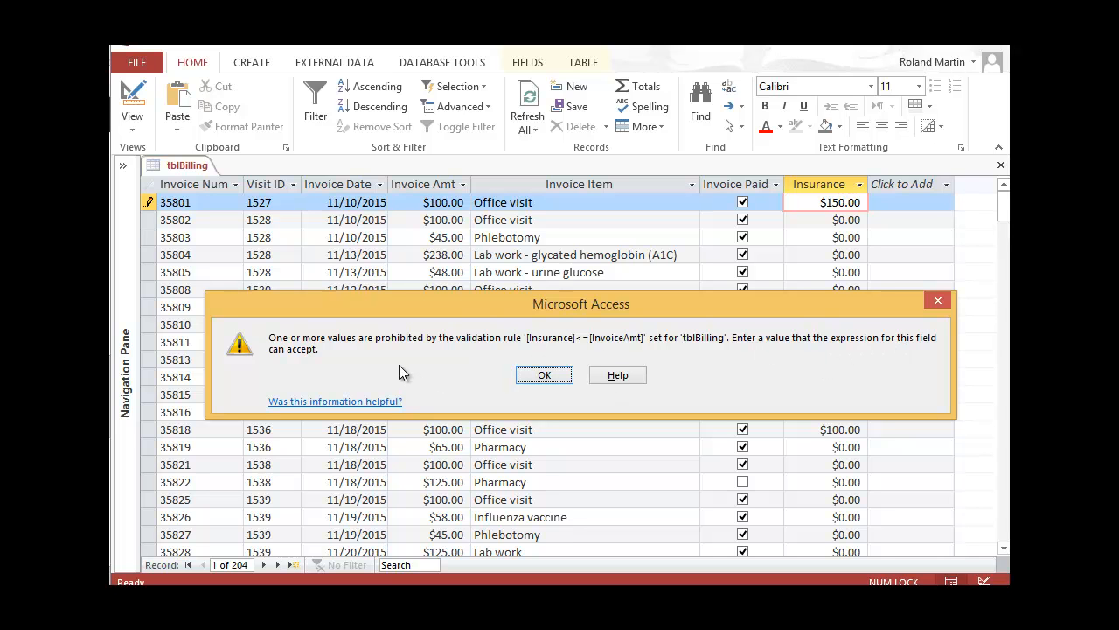
left_click(544, 376)
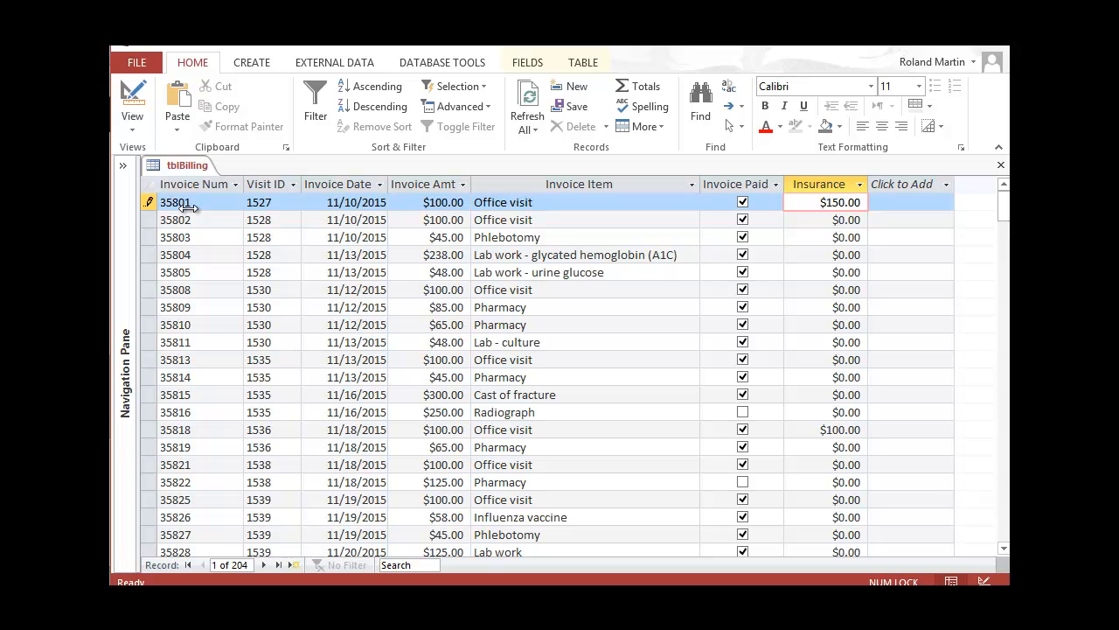
left_click(147, 126)
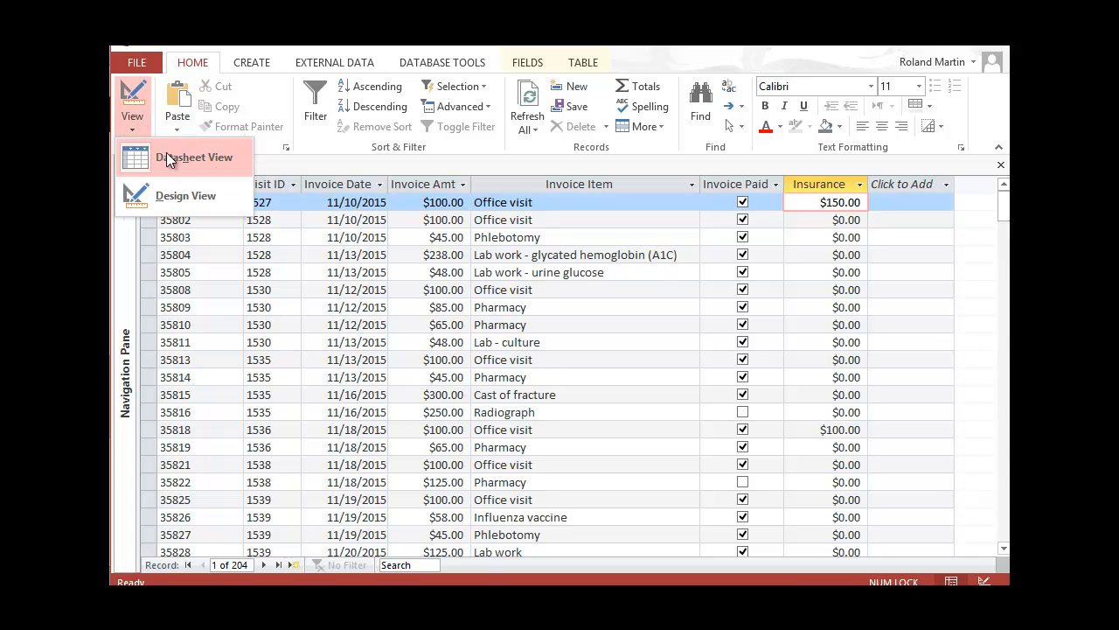
left_click(178, 195)
left_click(675, 392)
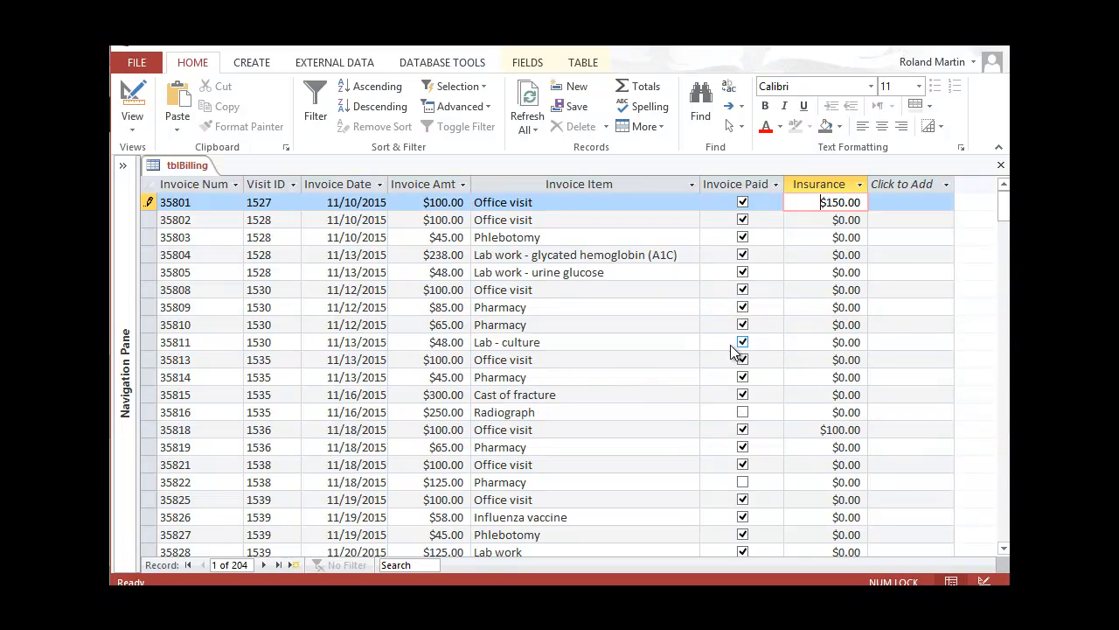
key("Escape")
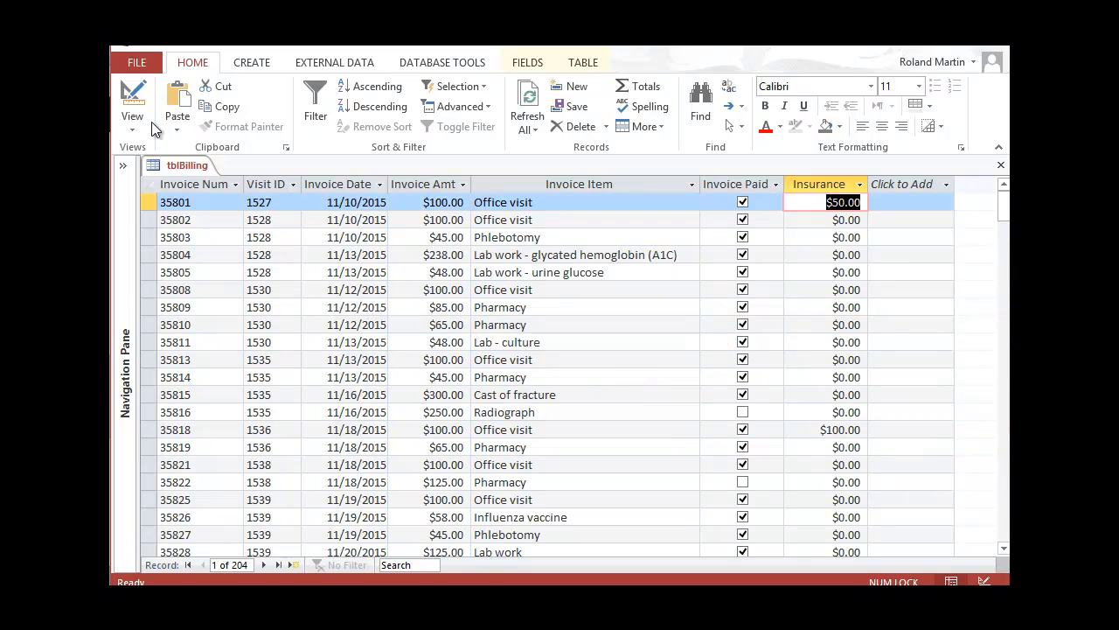
left_click(127, 129)
In Design view, delete the trailing comma so the Validation Text ends 'invoice amount', then return to Datasheet view
left_click(165, 192)
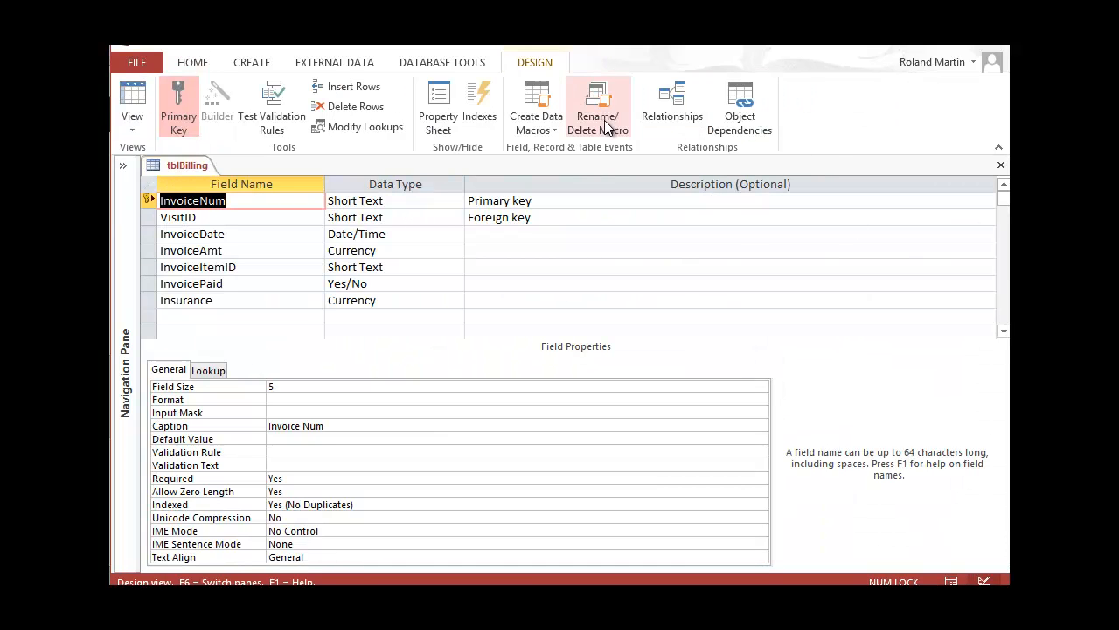
left_click(452, 109)
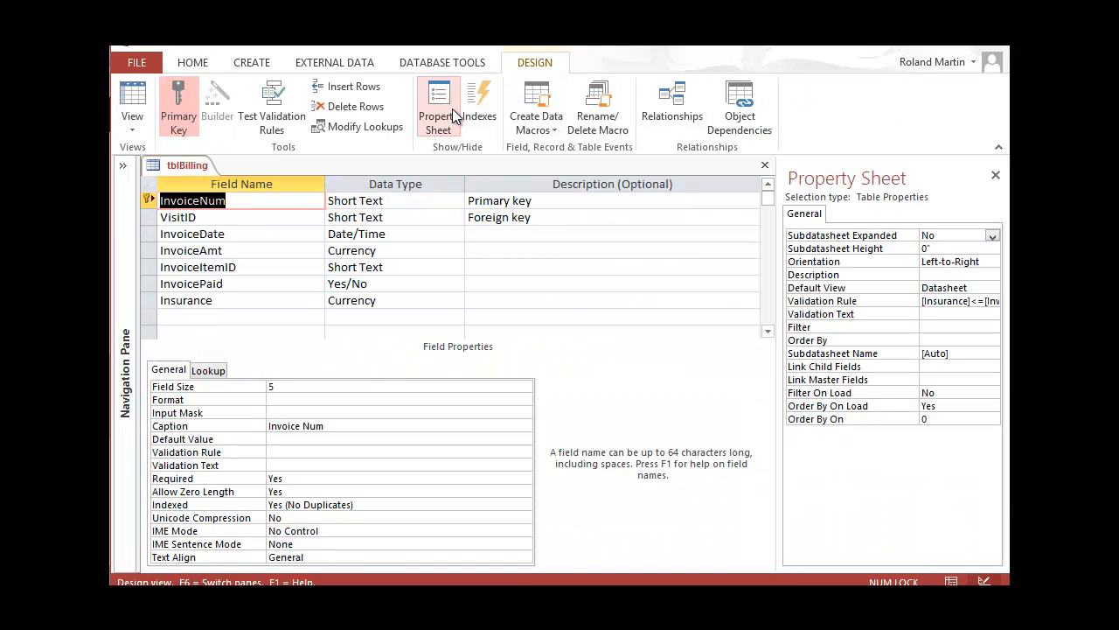
left_click(927, 314)
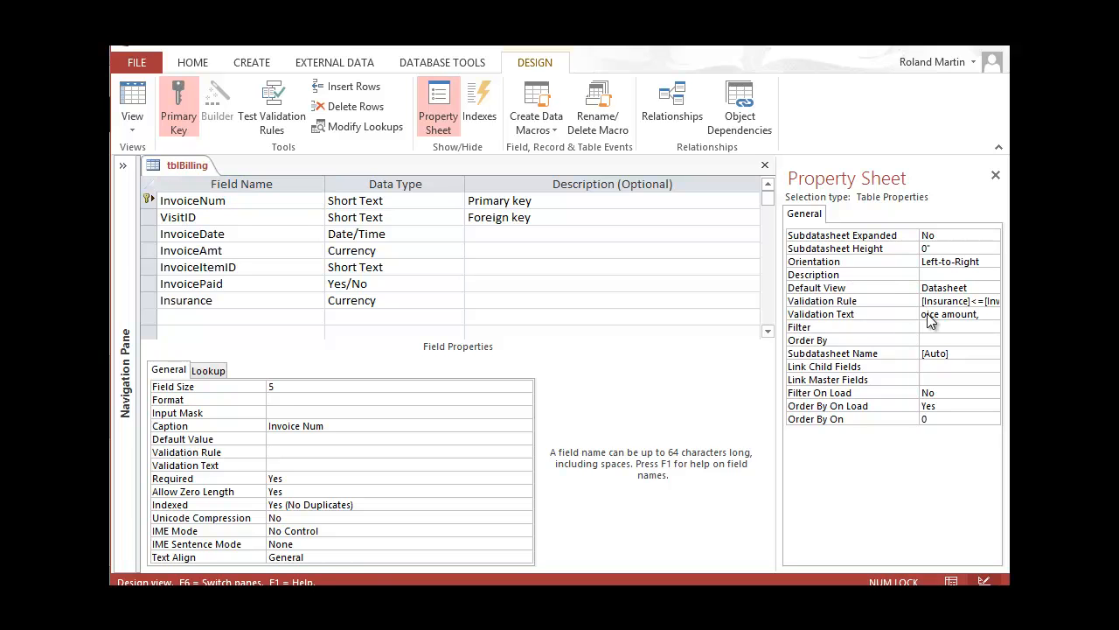
key("BackSpace")
left_click(995, 176)
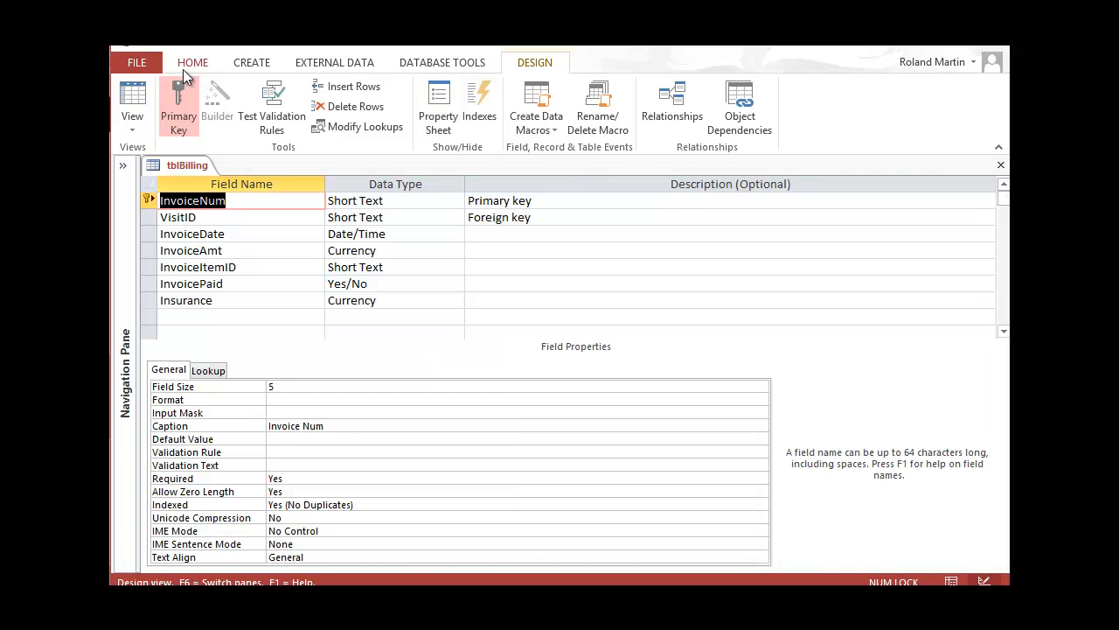
left_click(132, 122)
left_click(166, 157)
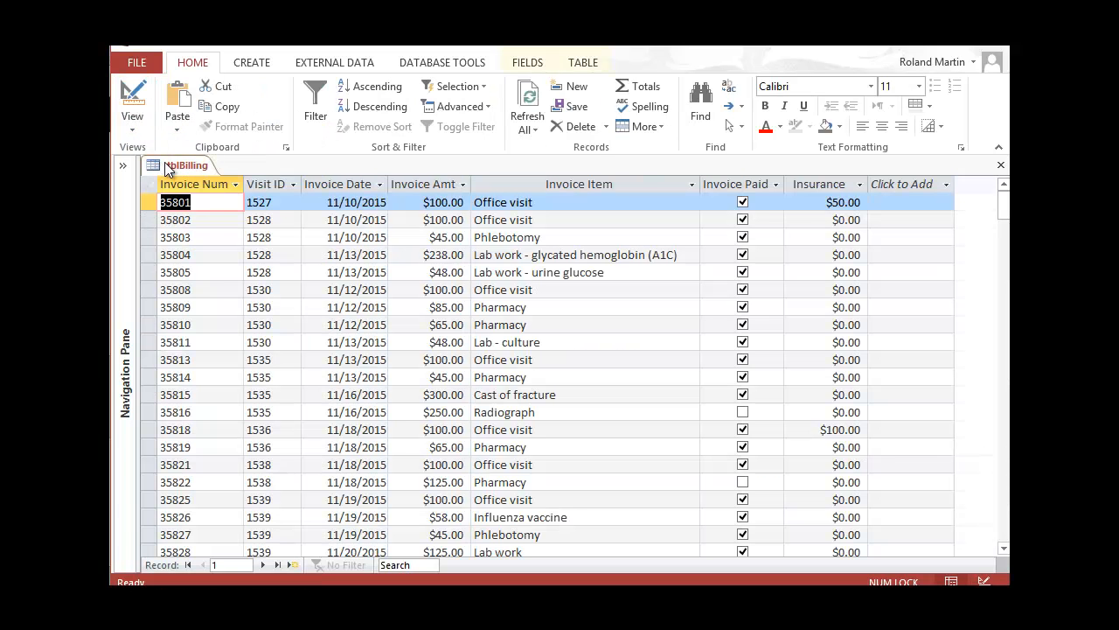
left_click(834, 202)
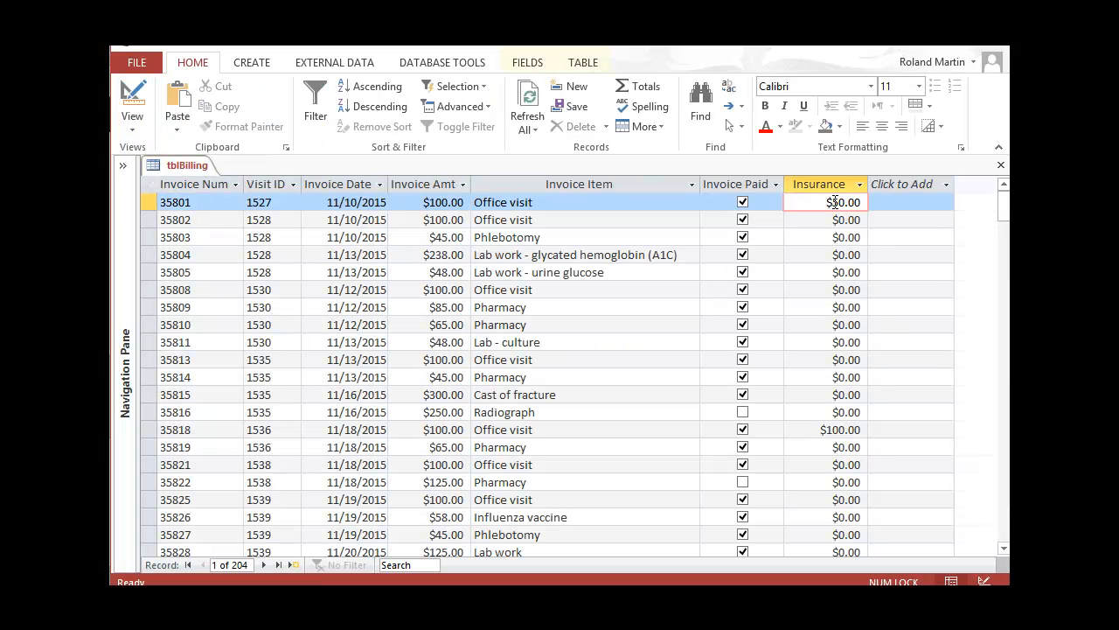
type("15")
left_click(894, 201)
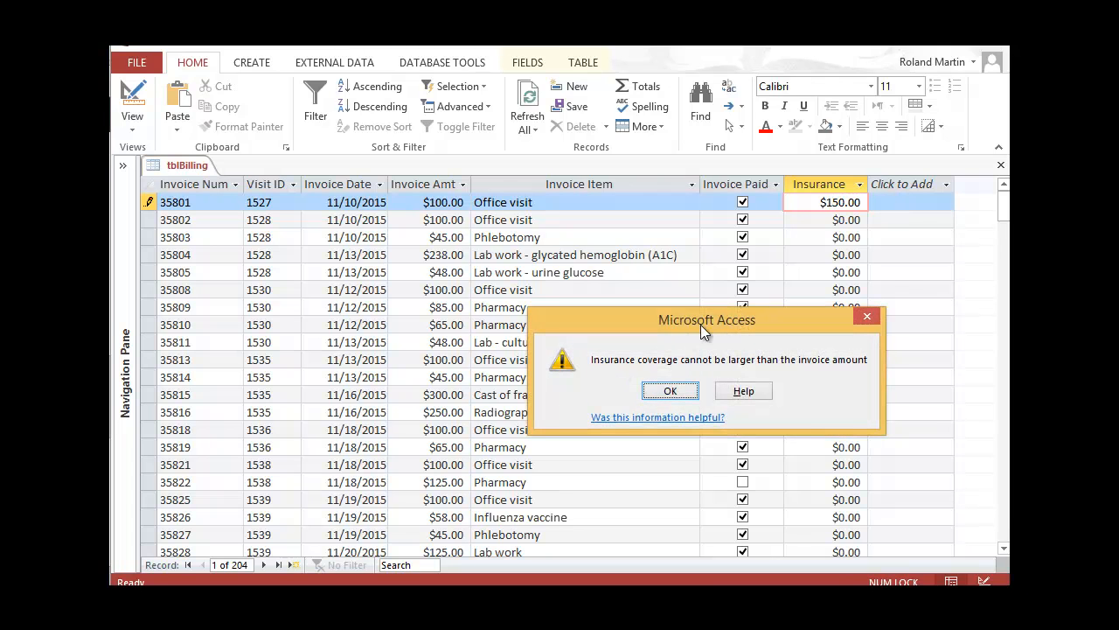
left_click_drag(700, 324, 599, 296)
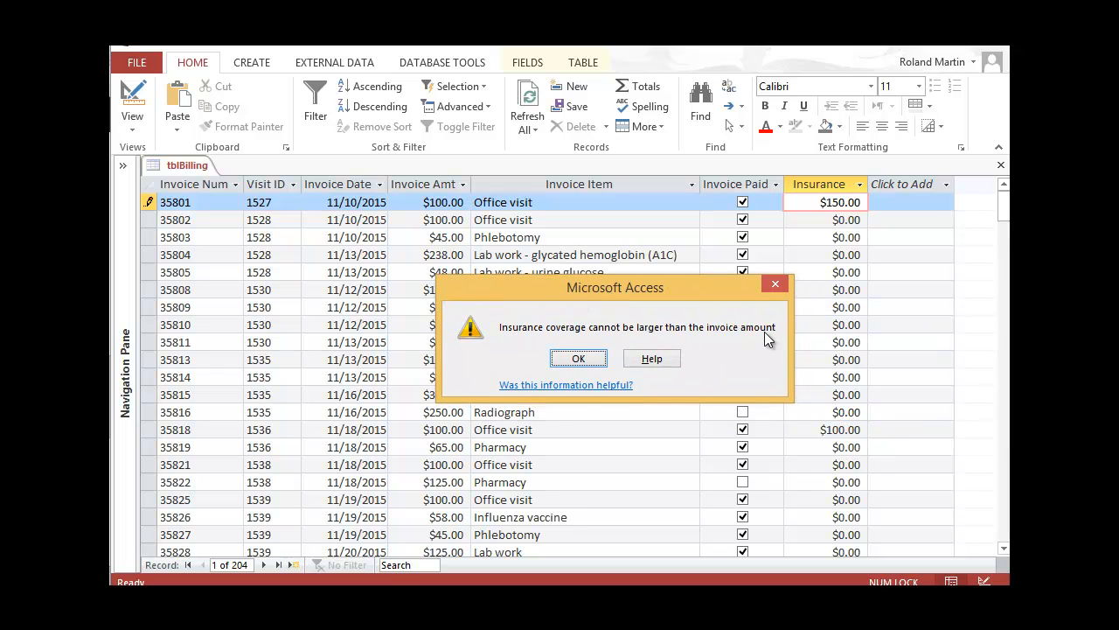
left_click(590, 357)
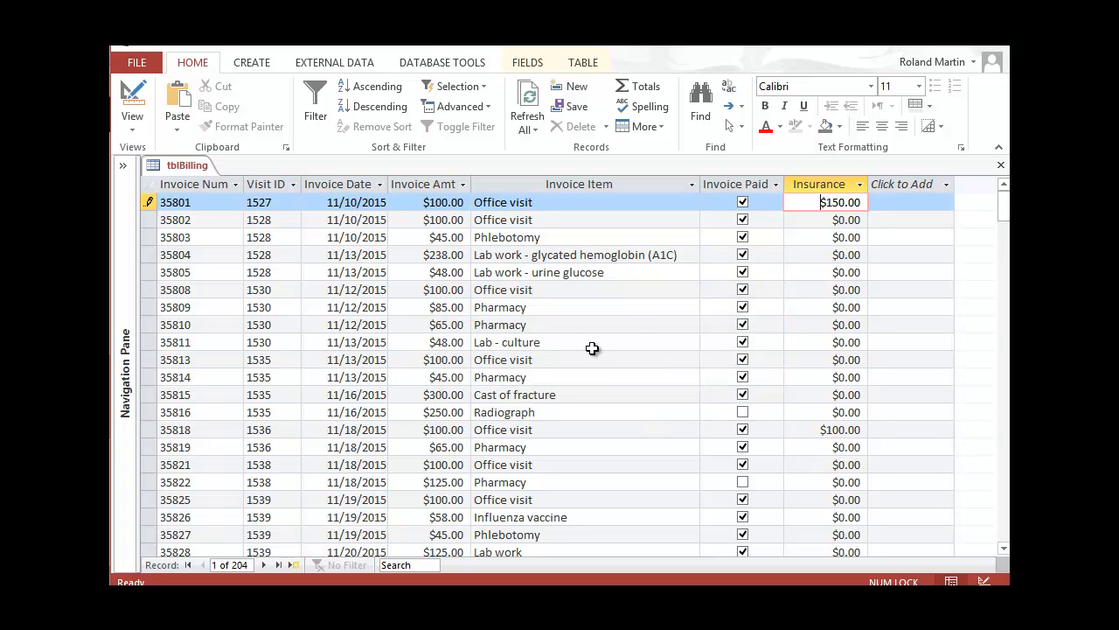
left_click(1001, 165)
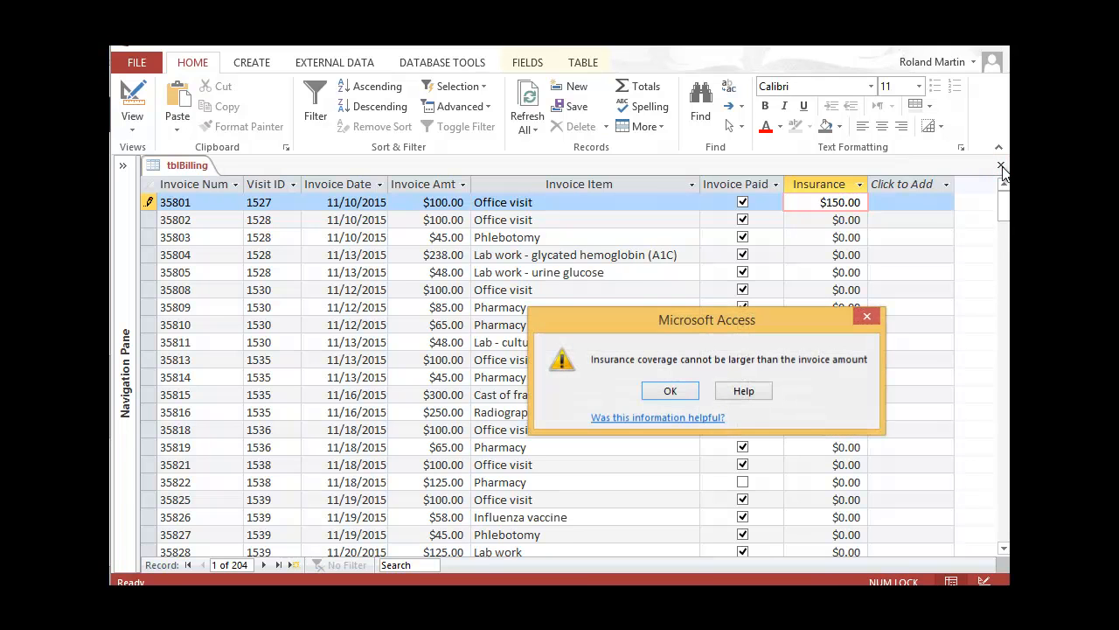
left_click(683, 391)
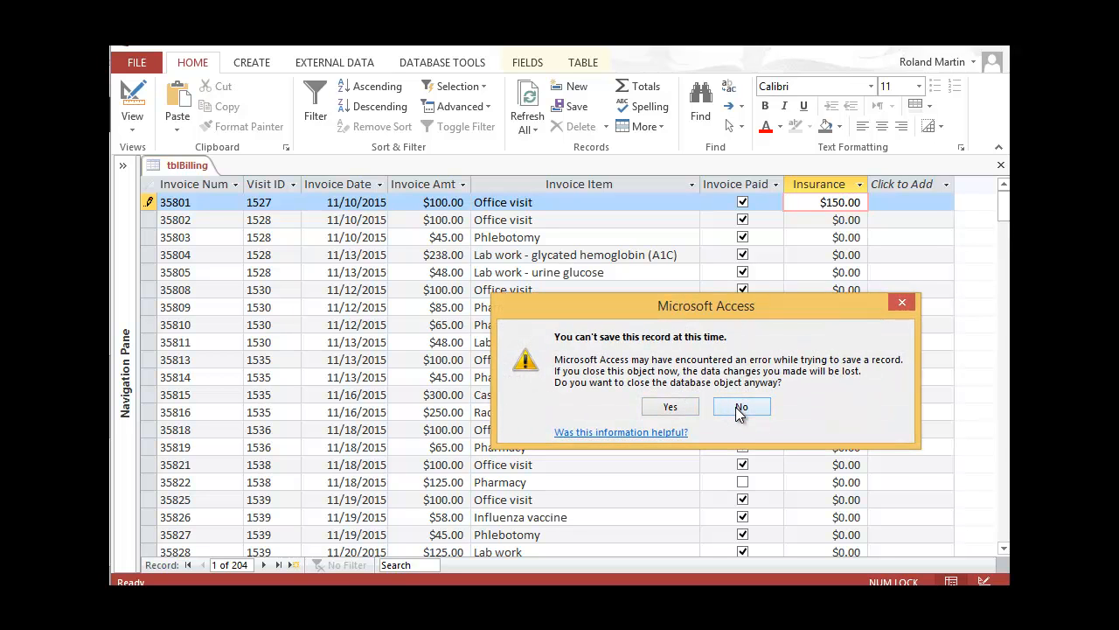
left_click(900, 305)
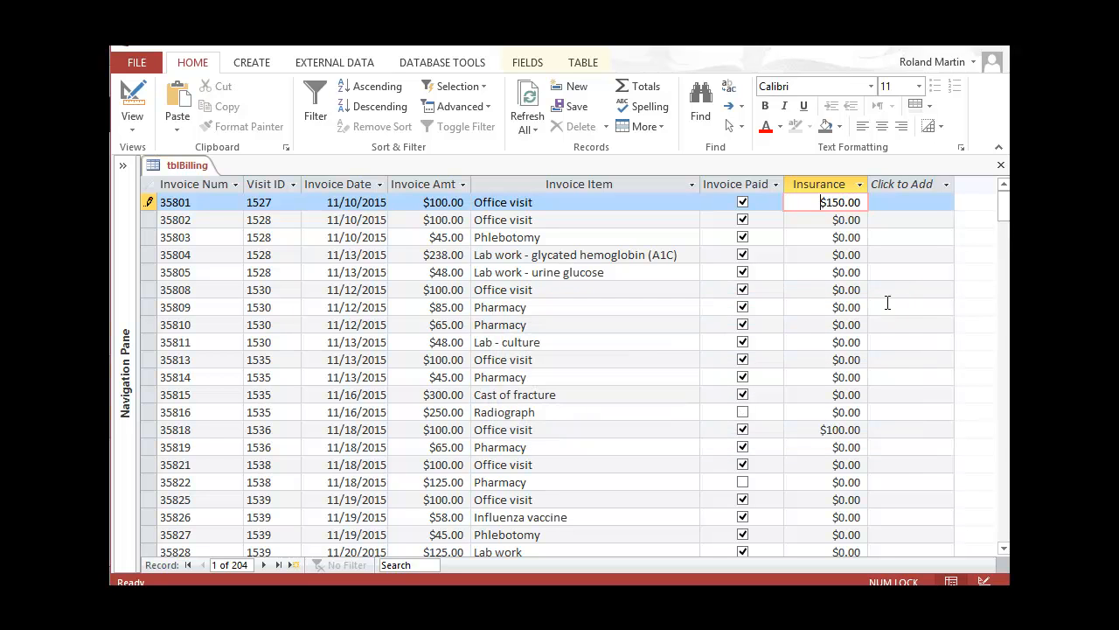
key("Escape")
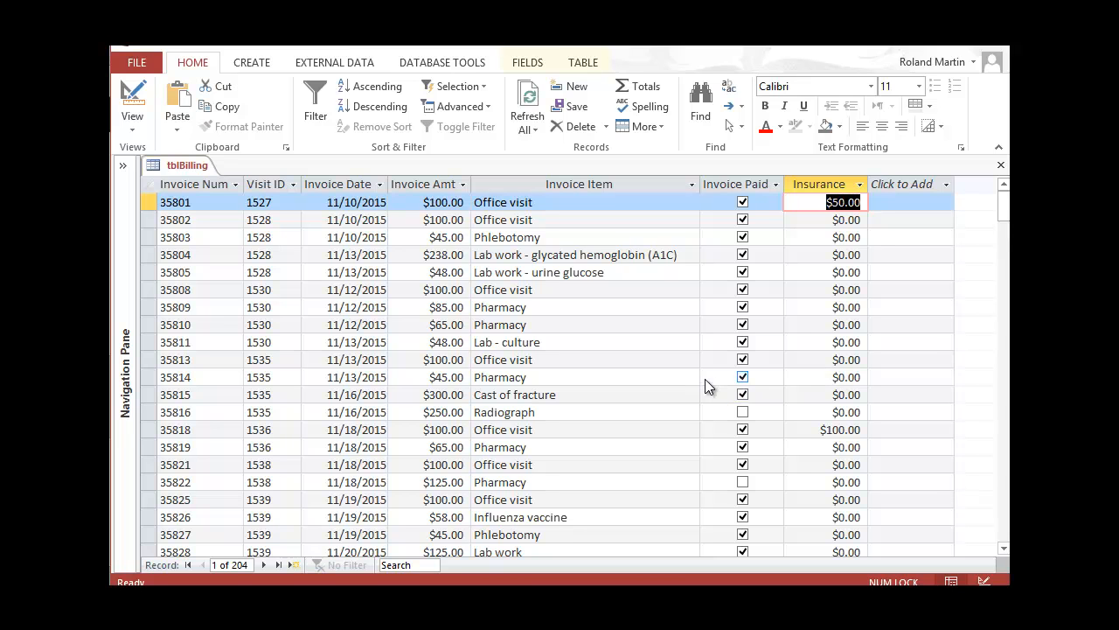
left_click(1002, 166)
Turn the Bookshelf textbook to page AC 289 on reviewing Comments, then go back to Access
key("alt+Tab")
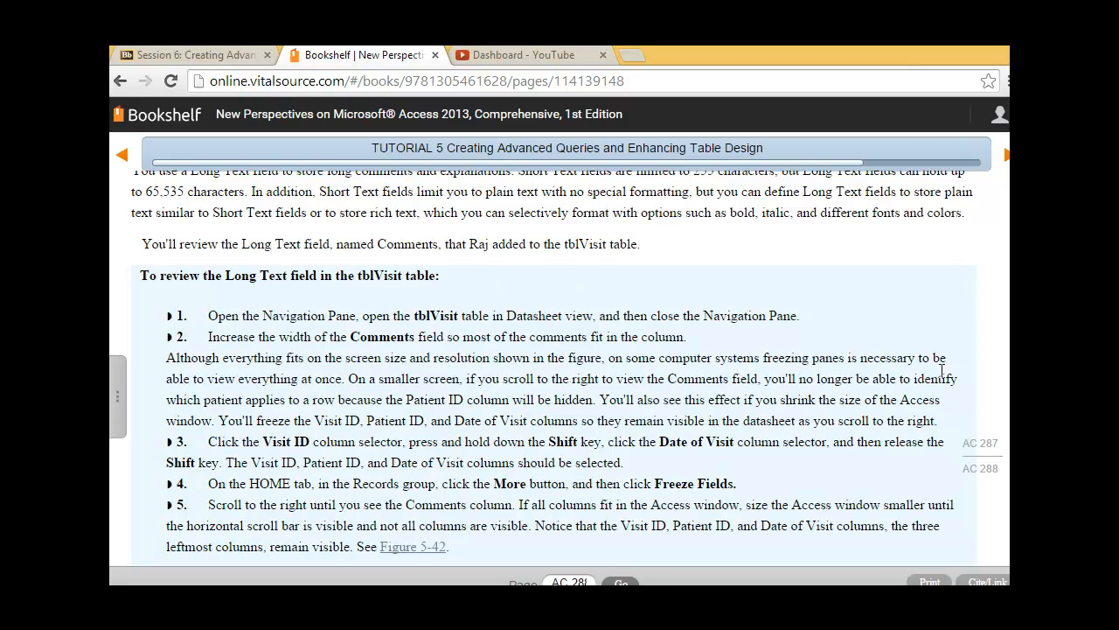
left_click(1008, 165)
scroll(603, 391, "down", 1)
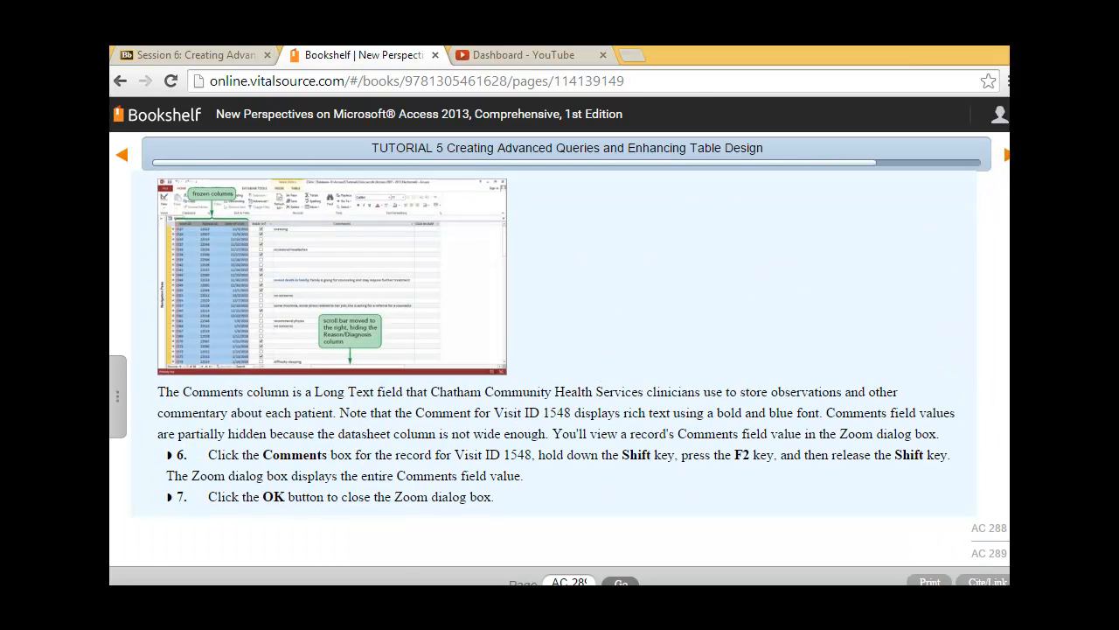
left_click(377, 538)
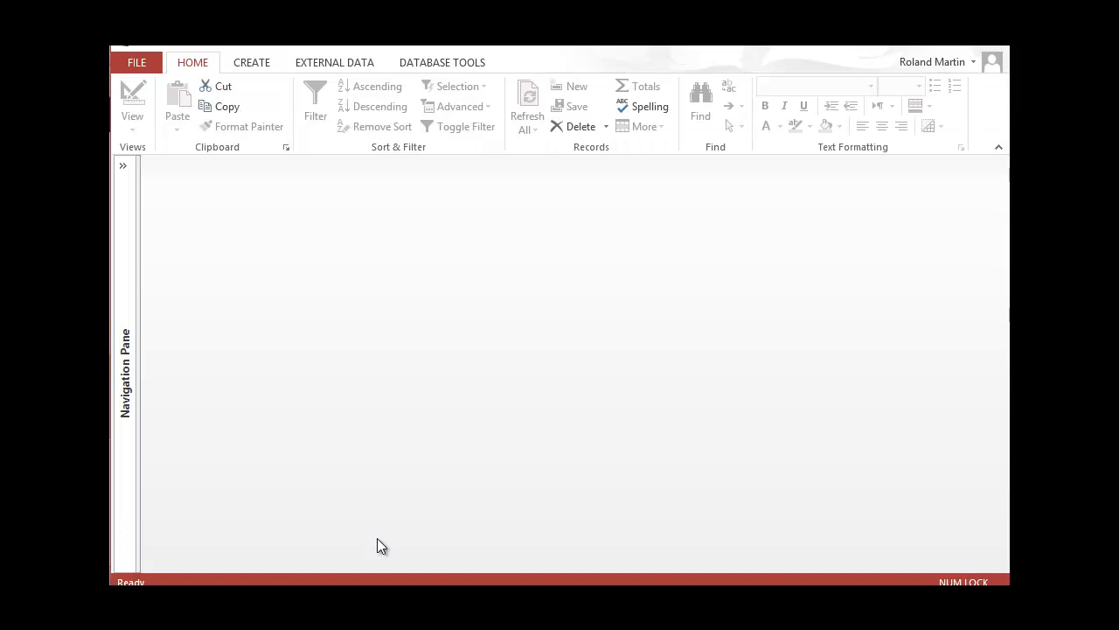
Open tblVisit in Datasheet view from the Navigation Pane, then collapse the pane
left_click(120, 167)
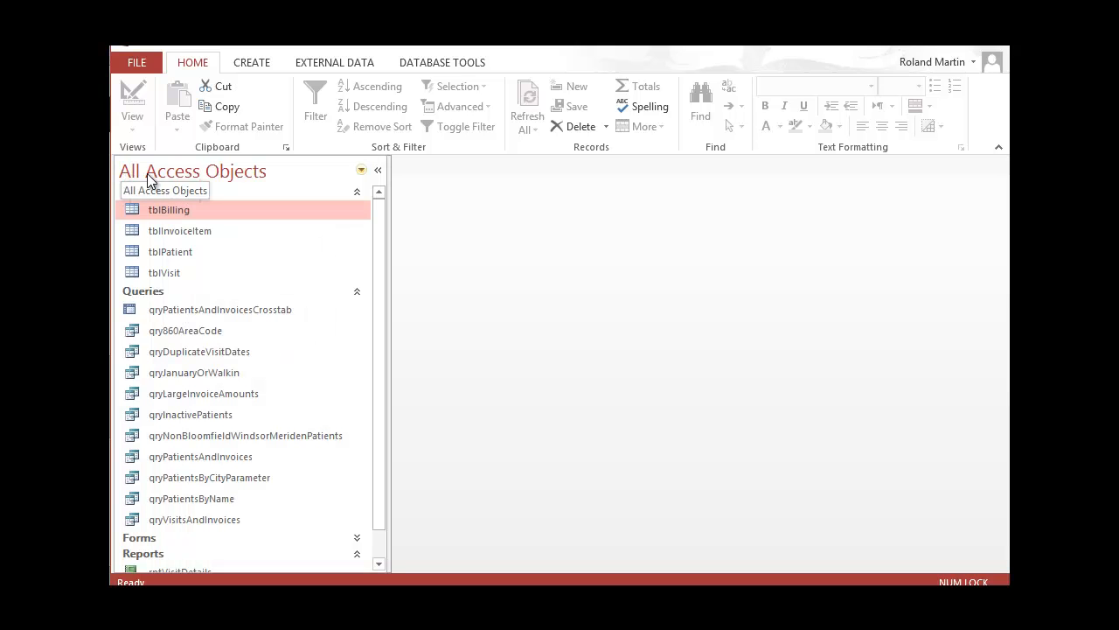
left_click(181, 274)
right_click(178, 274)
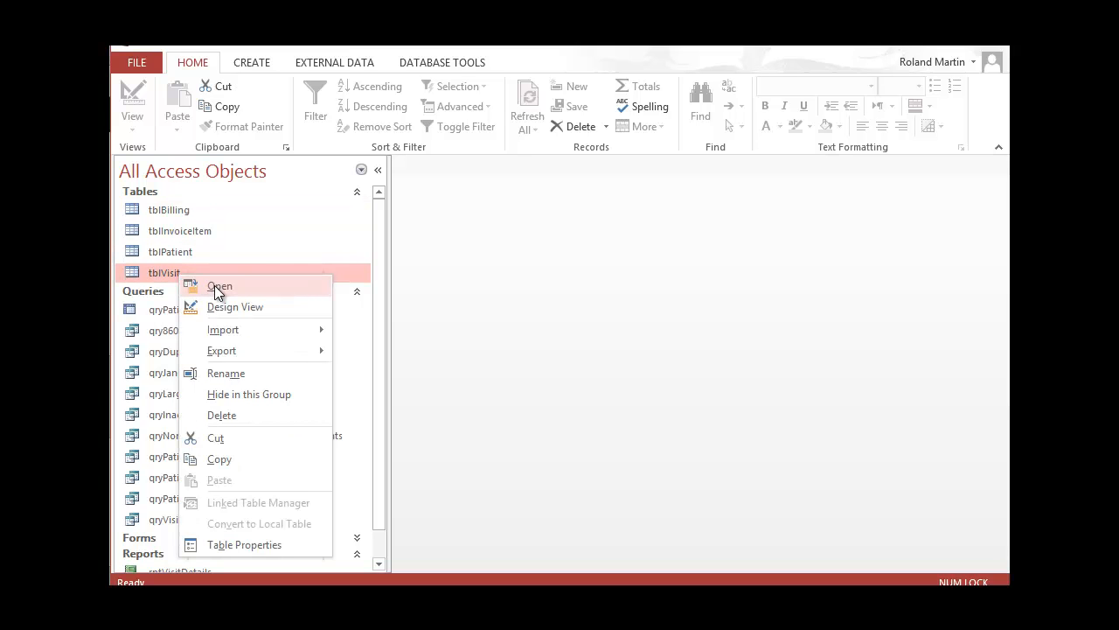
left_click(218, 286)
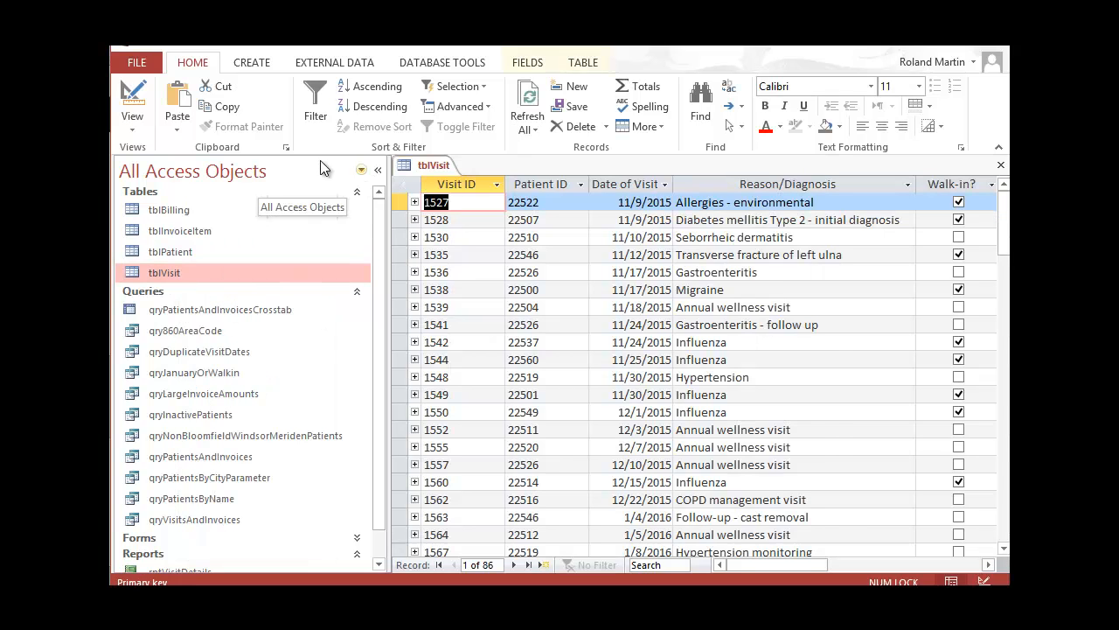
left_click(378, 169)
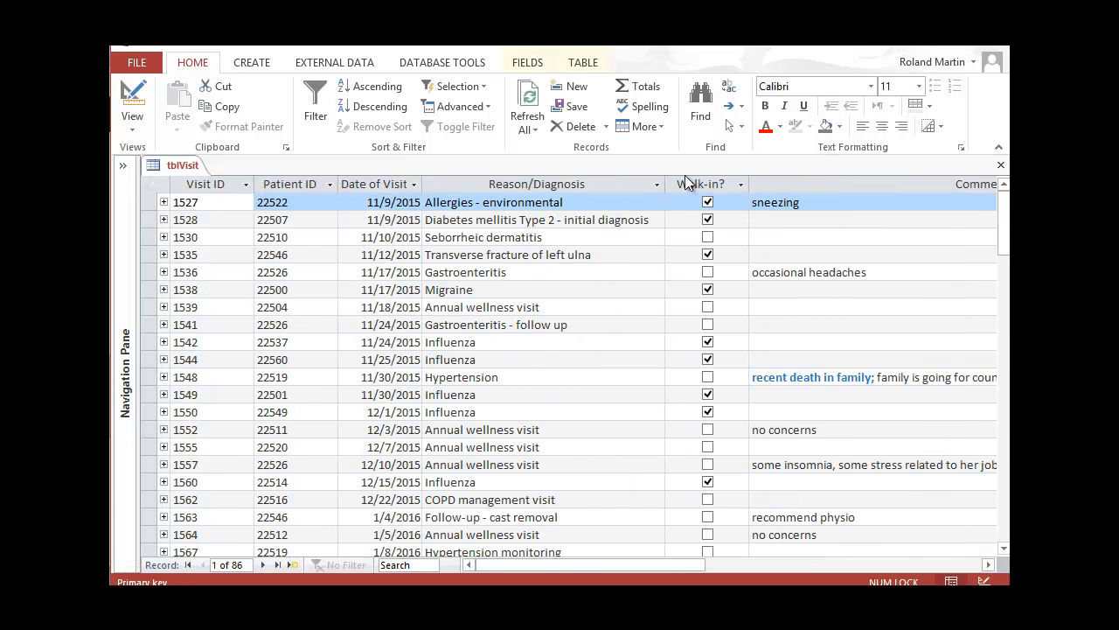
Widen the Comments column, dismiss the Click to Add type menu, and scroll back to Visit ID
left_click_drag(666, 564, 866, 564)
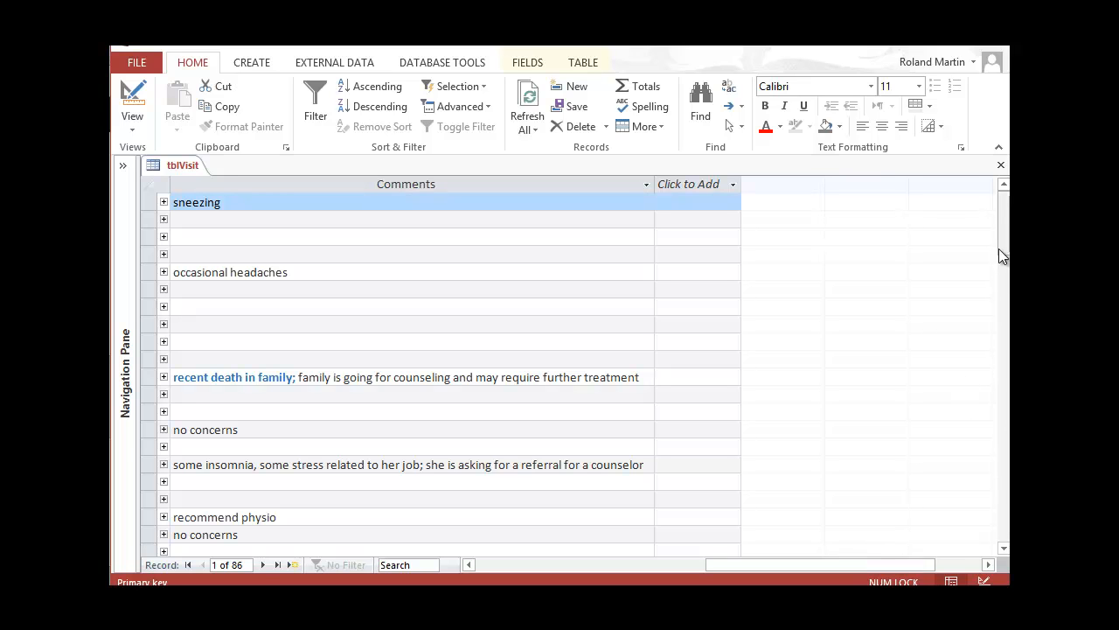
scroll(1000, 259, "down", 20)
scroll(437, 368, "up", 20)
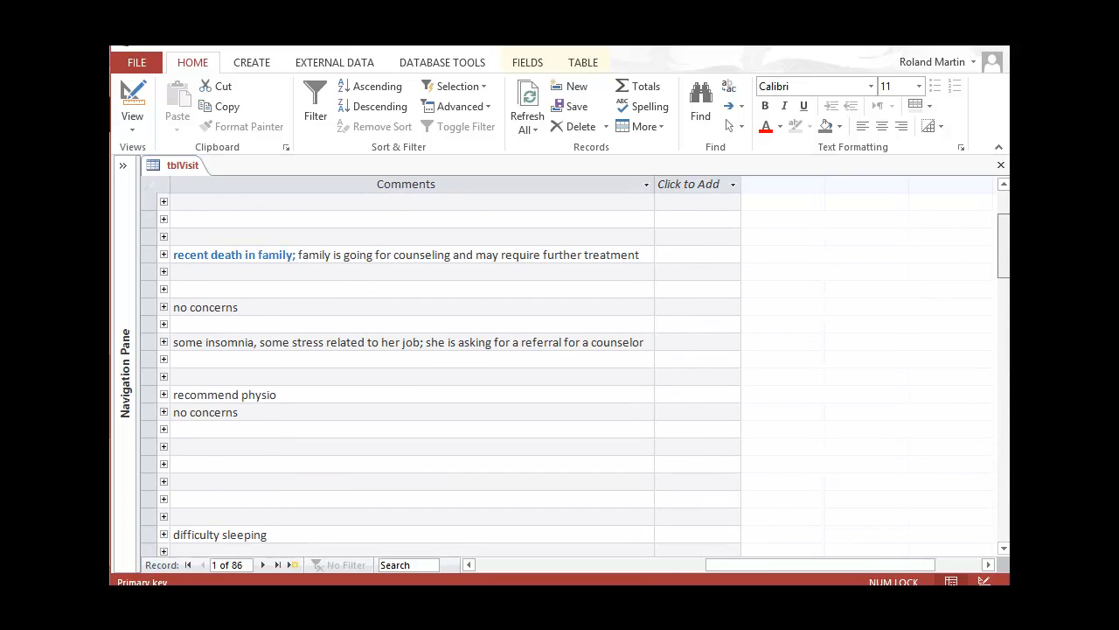
scroll(694, 195, "up", 3)
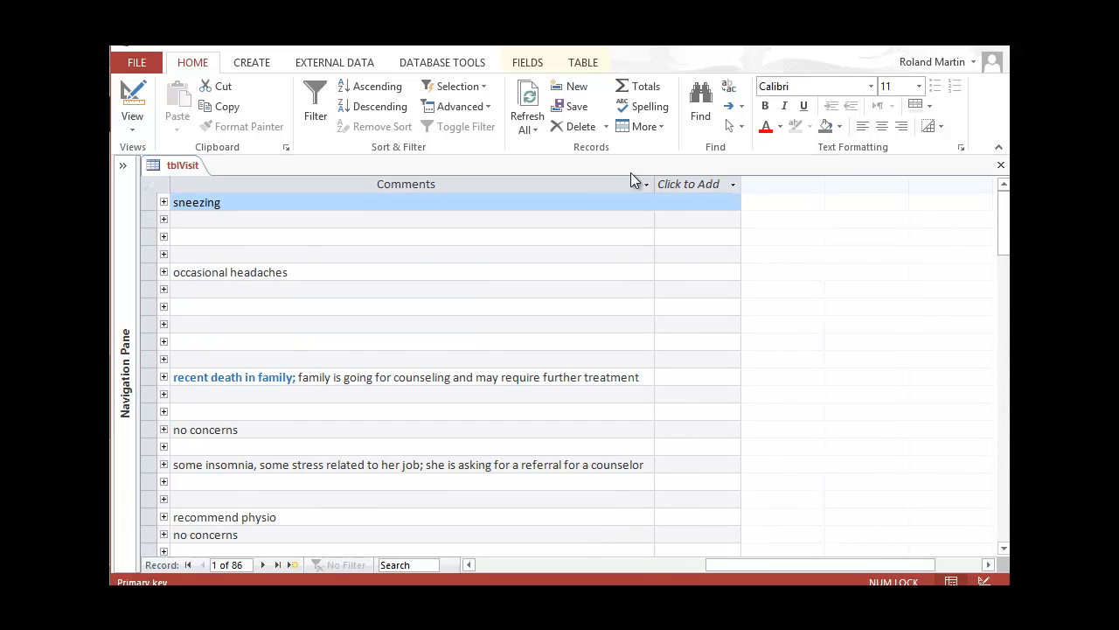
left_click_drag(654, 183, 668, 183)
left_click(669, 184)
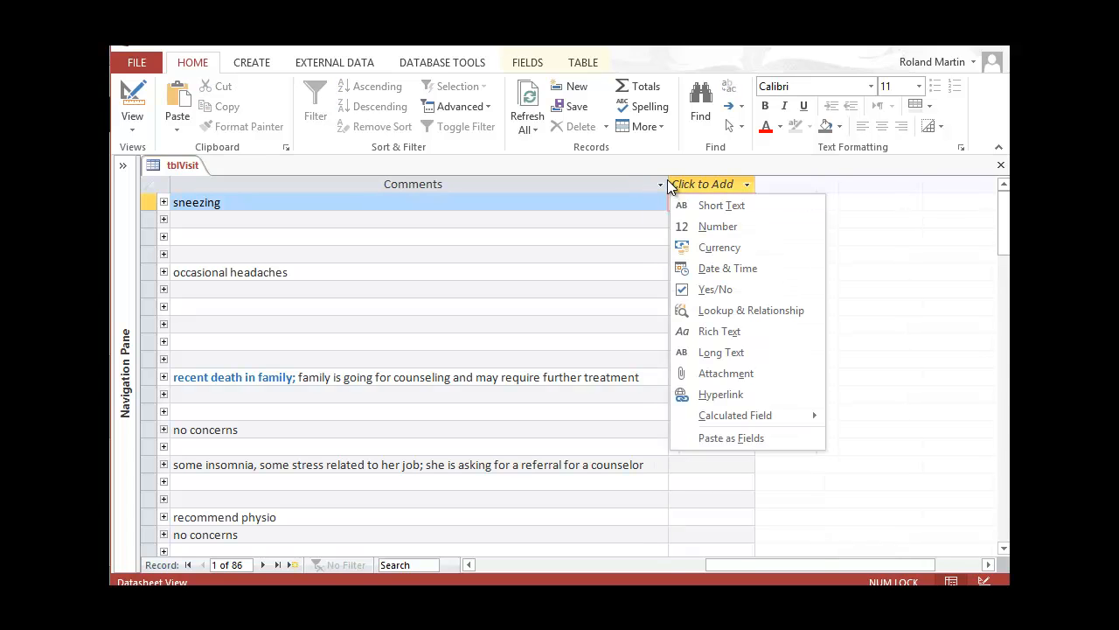
left_click(775, 505)
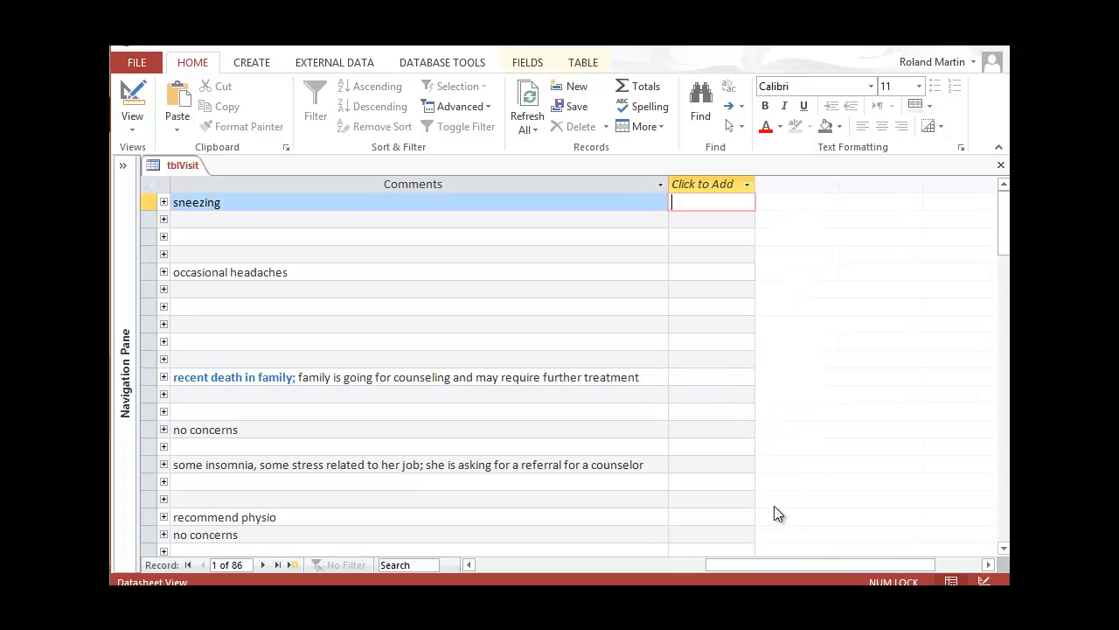
left_click_drag(802, 563, 547, 552)
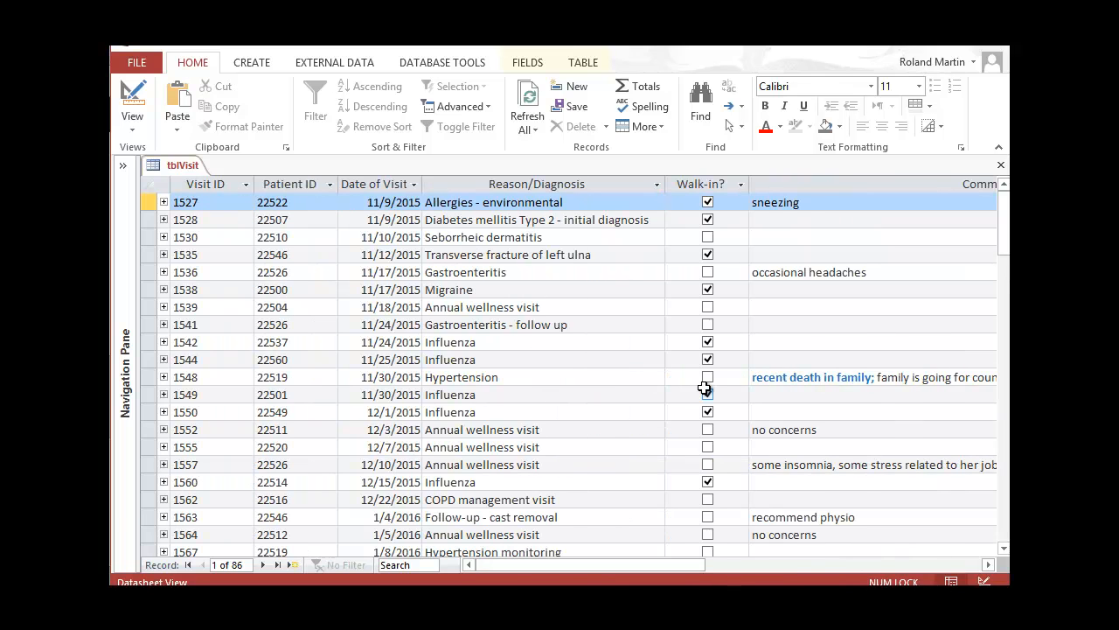
Freeze the Visit ID, Patient ID and Date of Visit columns using More > Freeze Fields
left_click(215, 185)
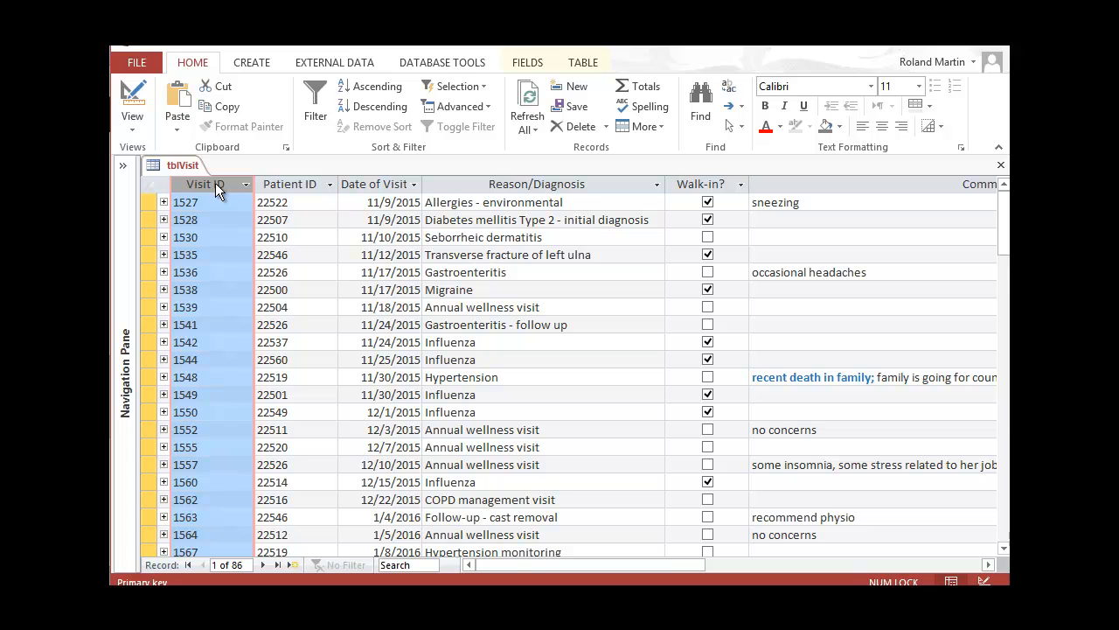
left_click(373, 183, "shift")
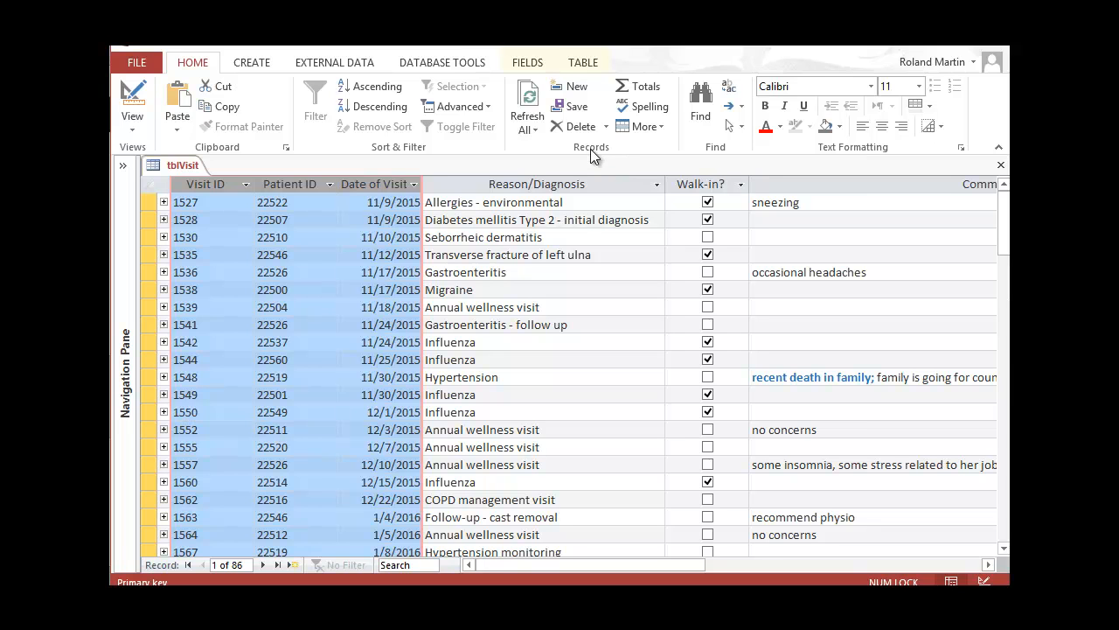
left_click(655, 131)
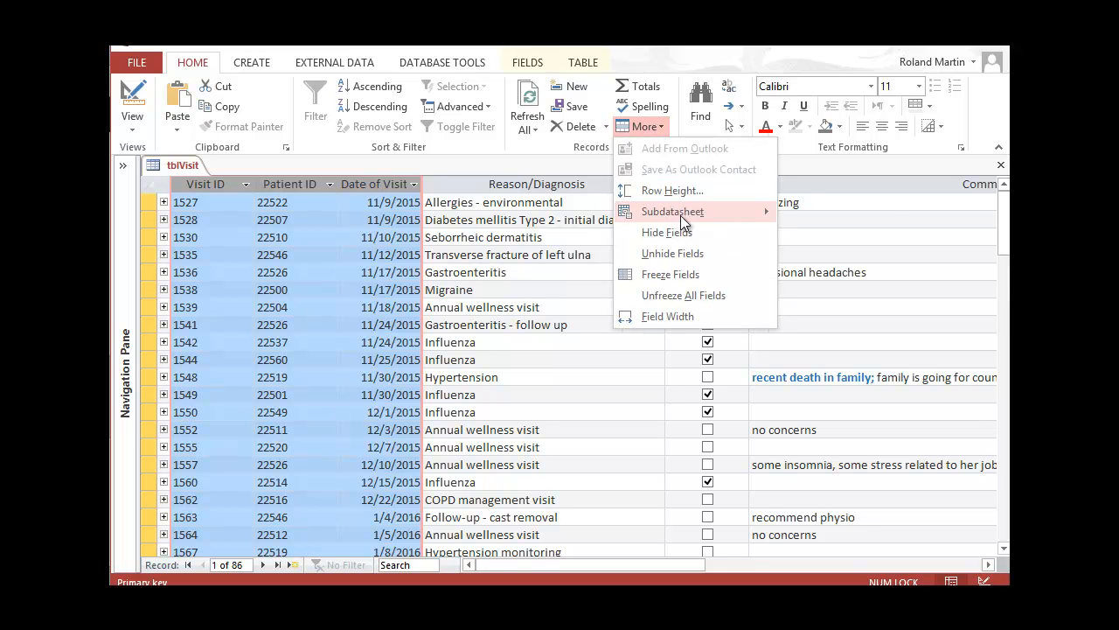
mouse_move(682, 213)
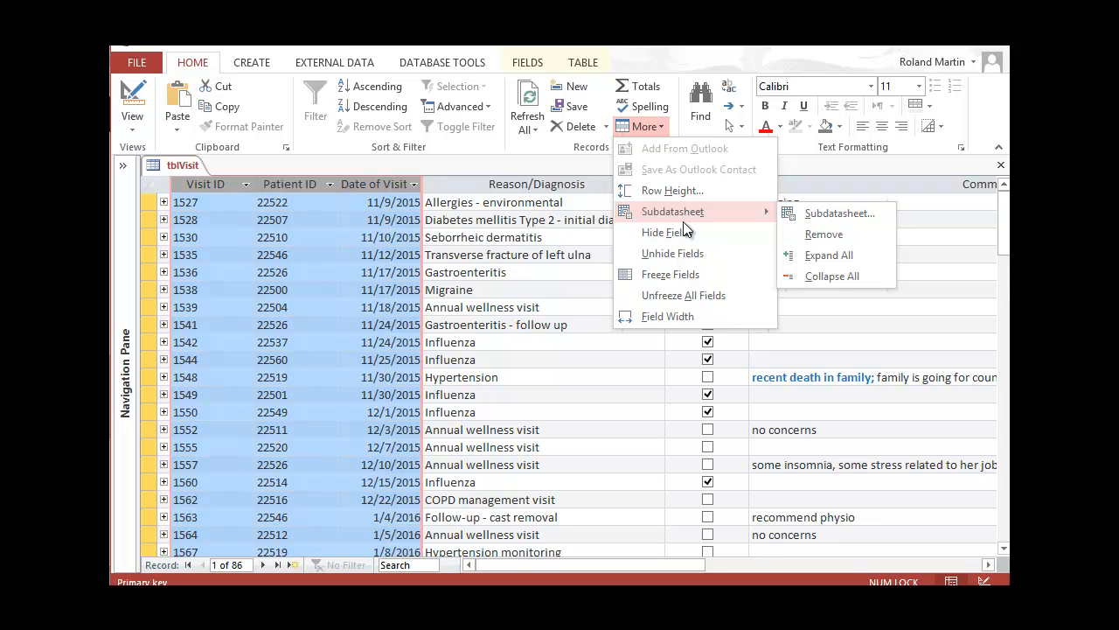
left_click(699, 273)
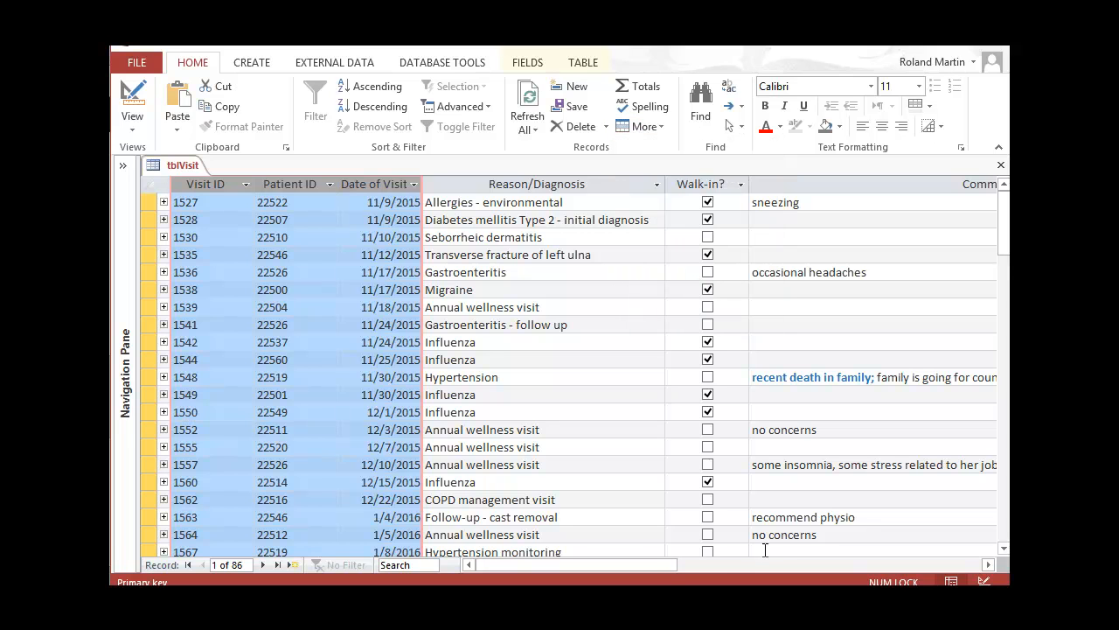
mouse_move(668, 566)
left_mouse_down()
mouse_move(803, 548)
mouse_move(795, 560)
mouse_move(672, 563)
left_mouse_up()
key("shift+F2")
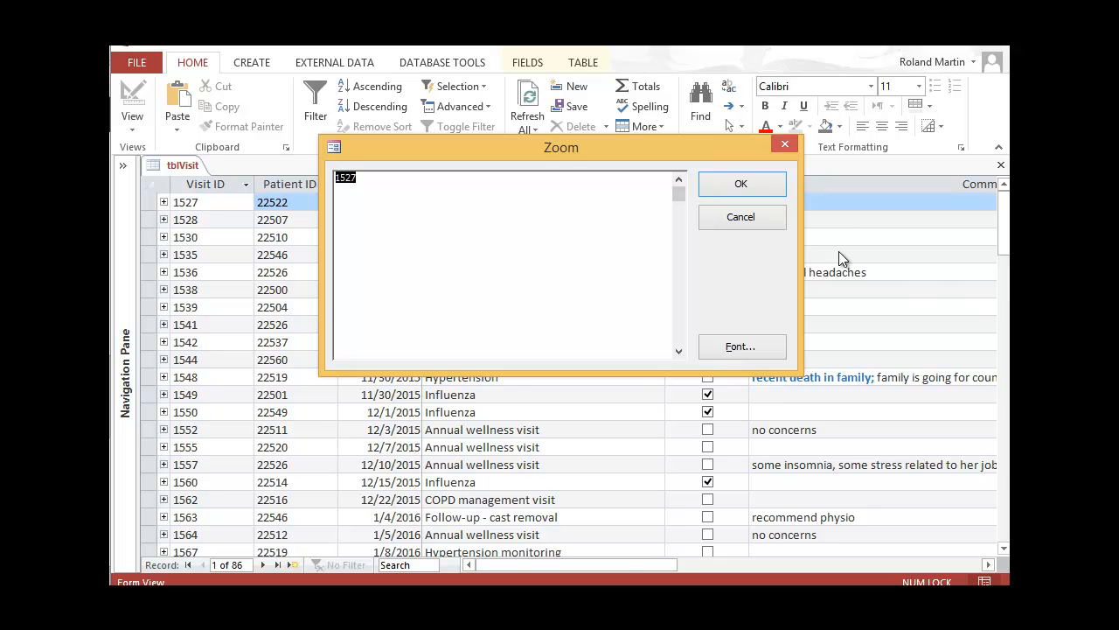
left_click(779, 189)
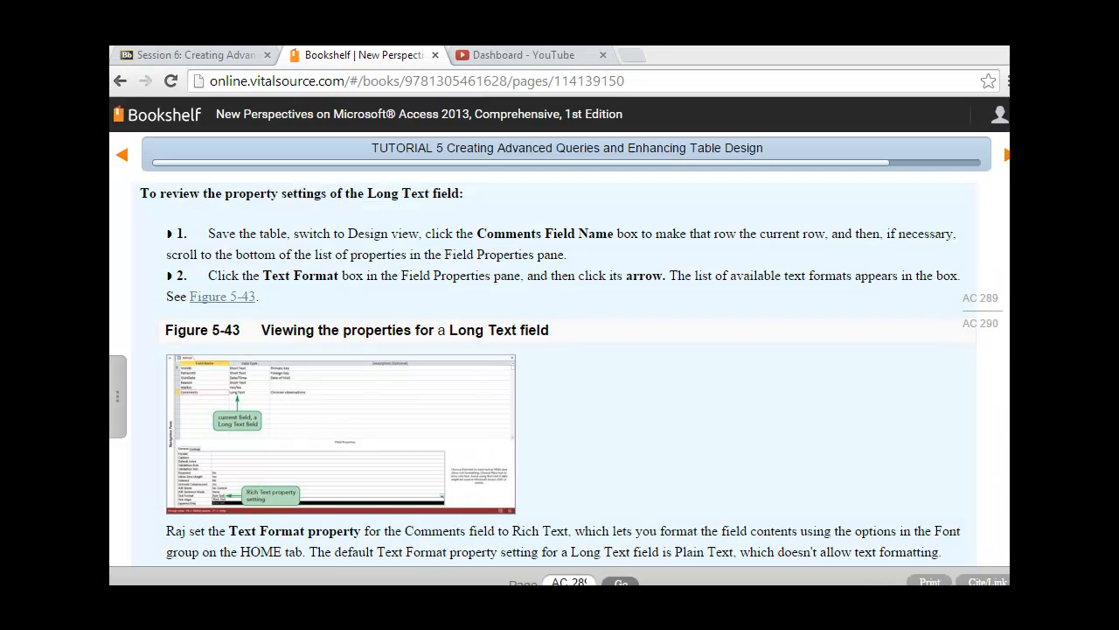
Review textbook steps 1–4 for Figure 5-43 on Long Text properties, then return to Access
scroll(568, 364, "down", 2)
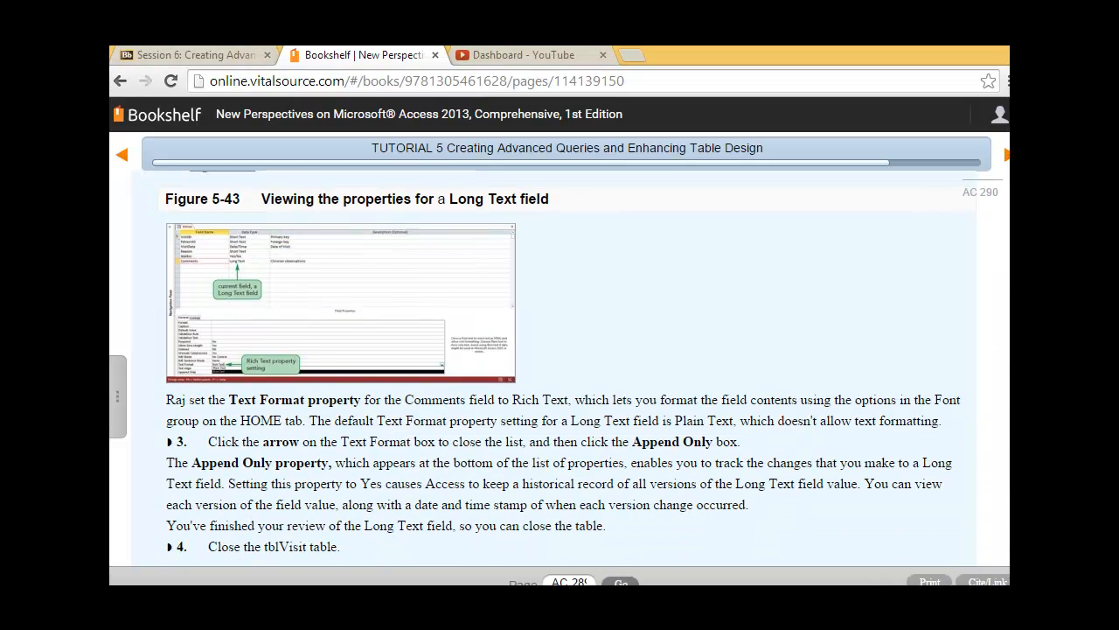
scroll(559, 364, "up", 2)
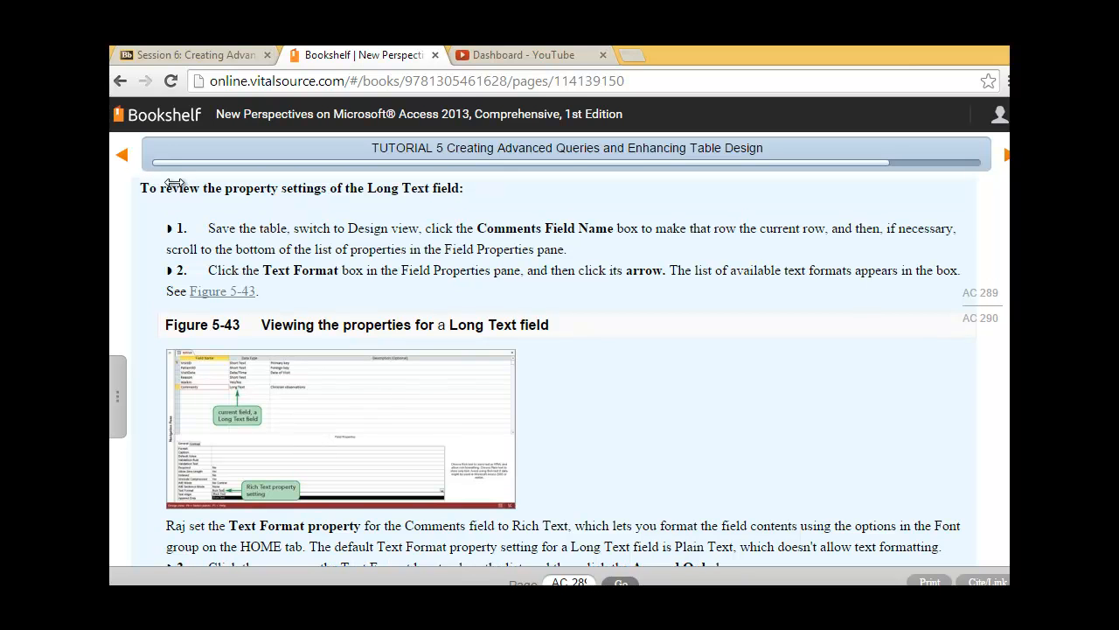
key("alt+Tab")
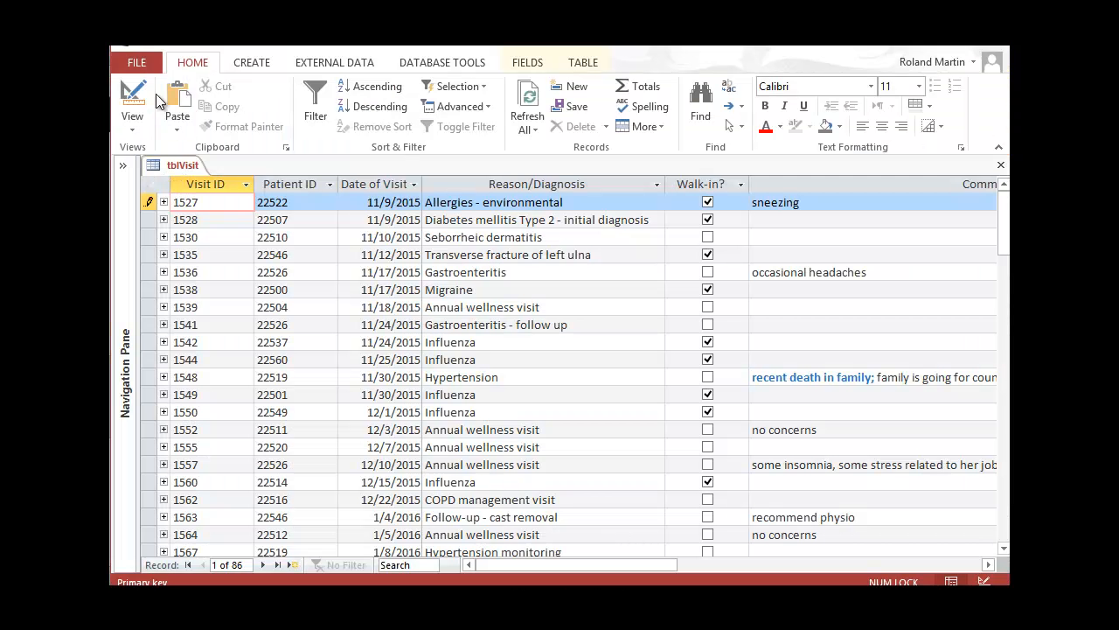
Switch tblVisit to Design view and confirm the Comments field's Text Format remains Rich Text
left_click(132, 130)
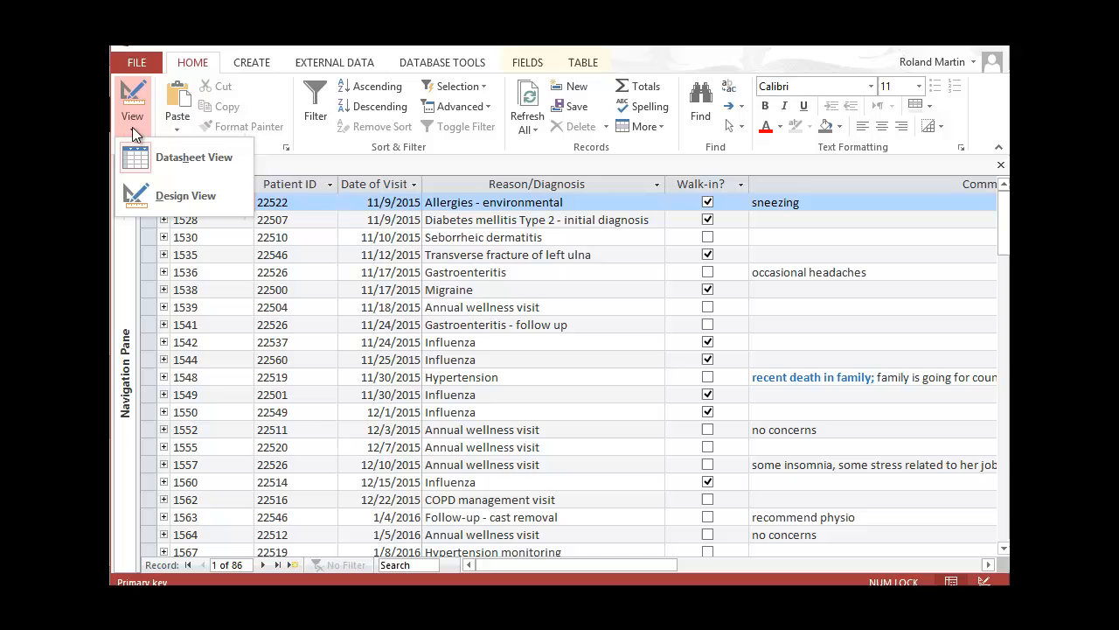
left_click(170, 194)
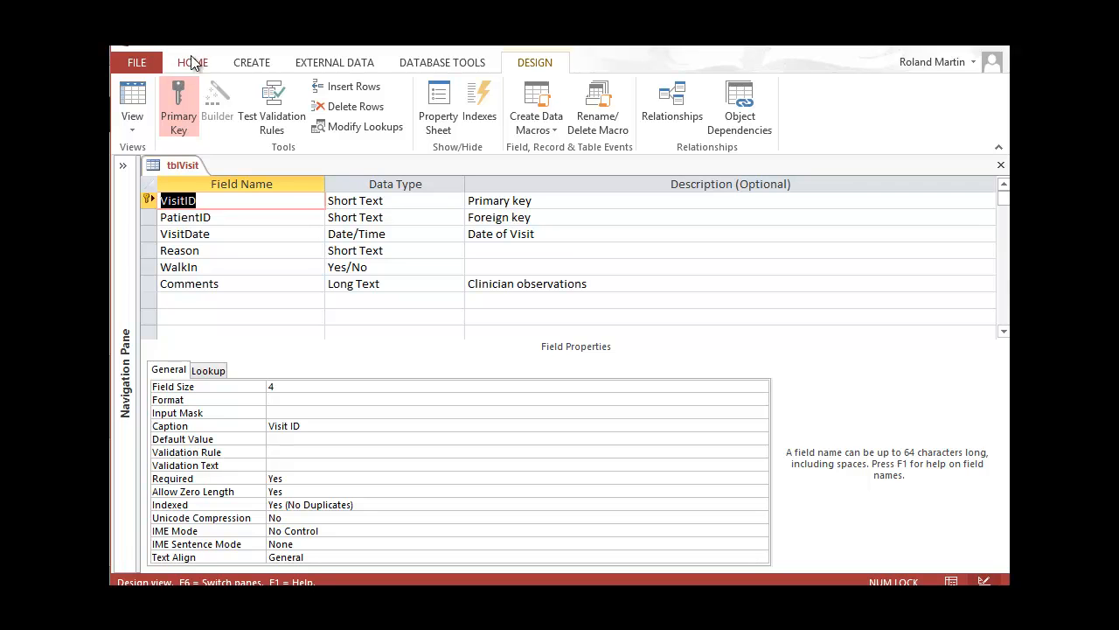
left_click(246, 283)
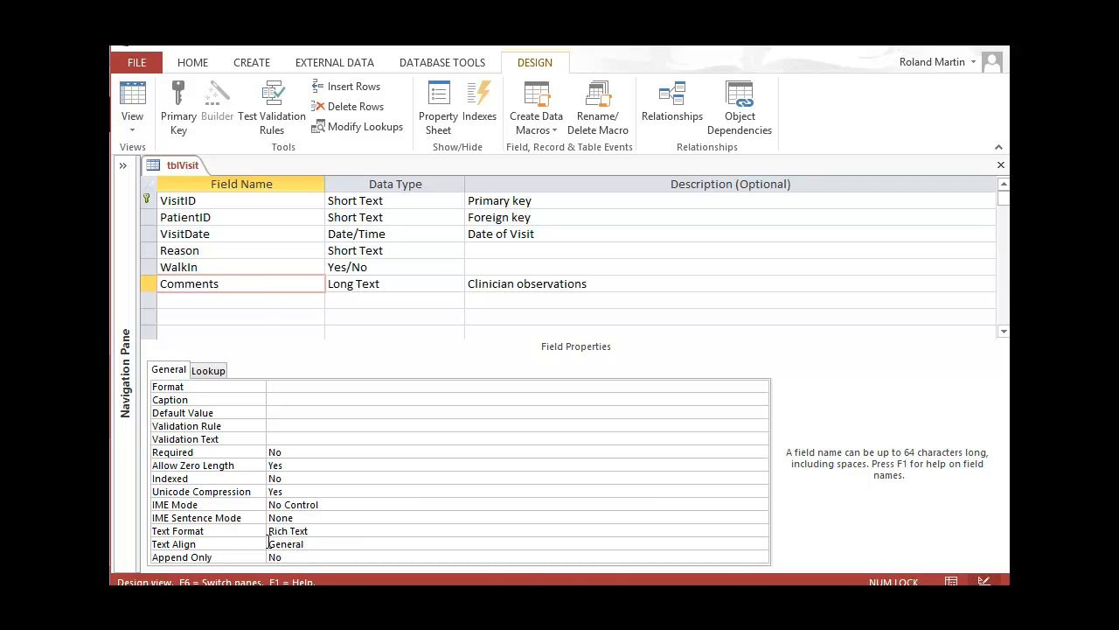
left_click(332, 530)
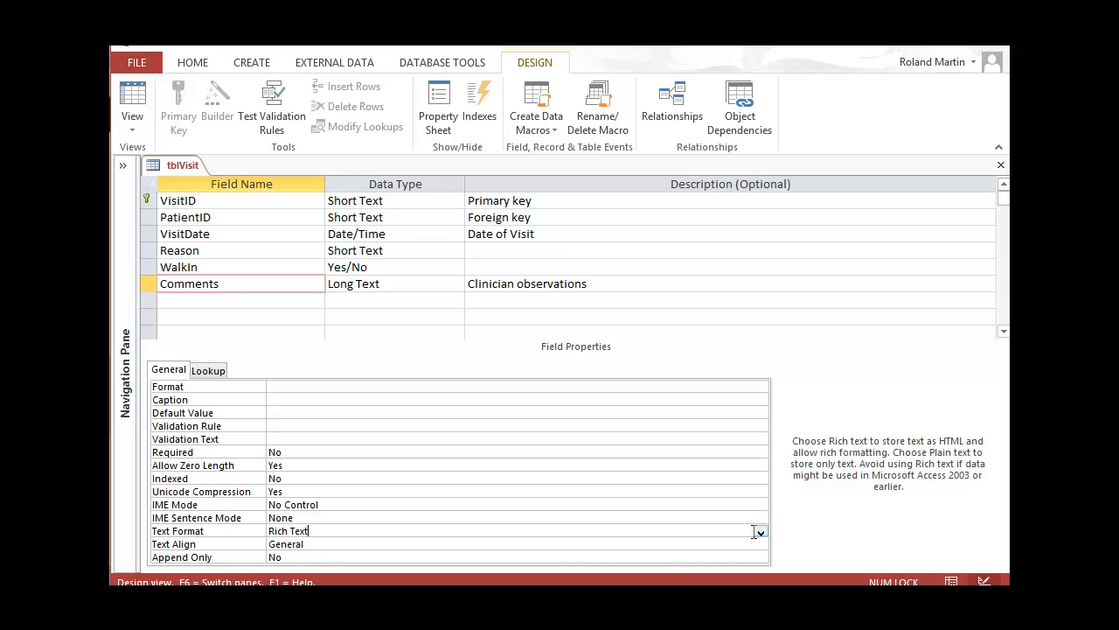
left_click(760, 533)
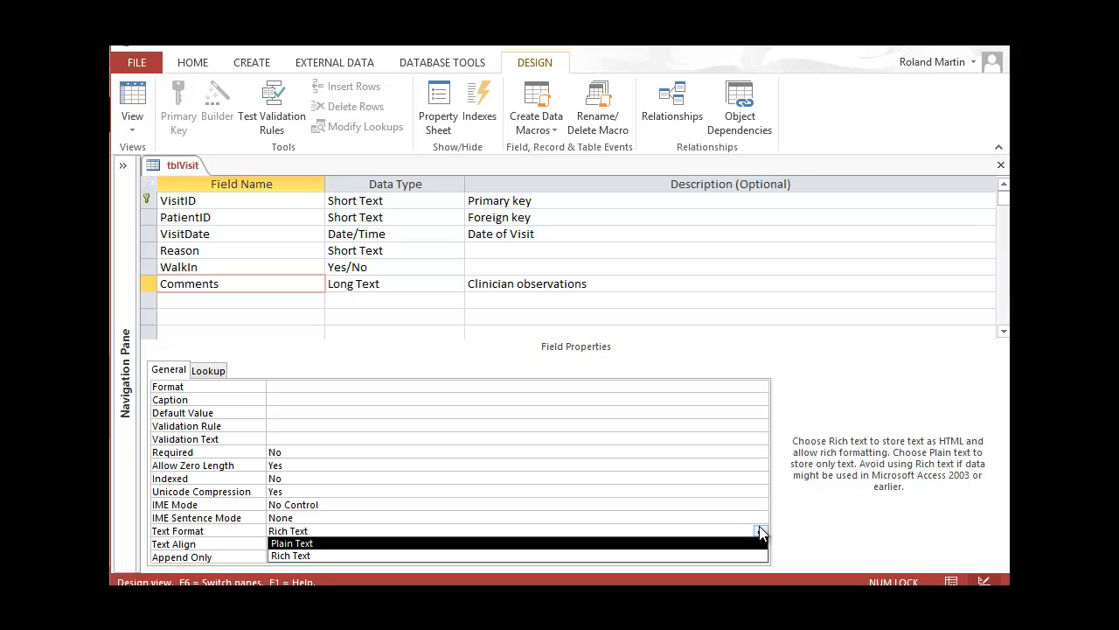
left_click(760, 530)
Check that Comments' Append Only is No, then close tblVisit and save the design
left_click(836, 519)
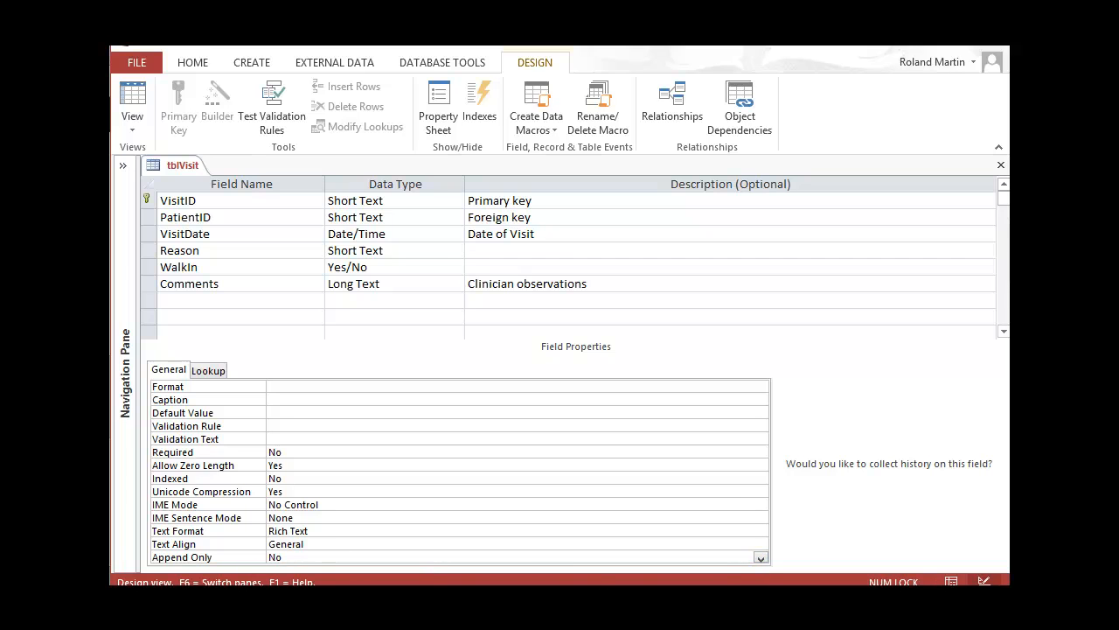
left_click(759, 557)
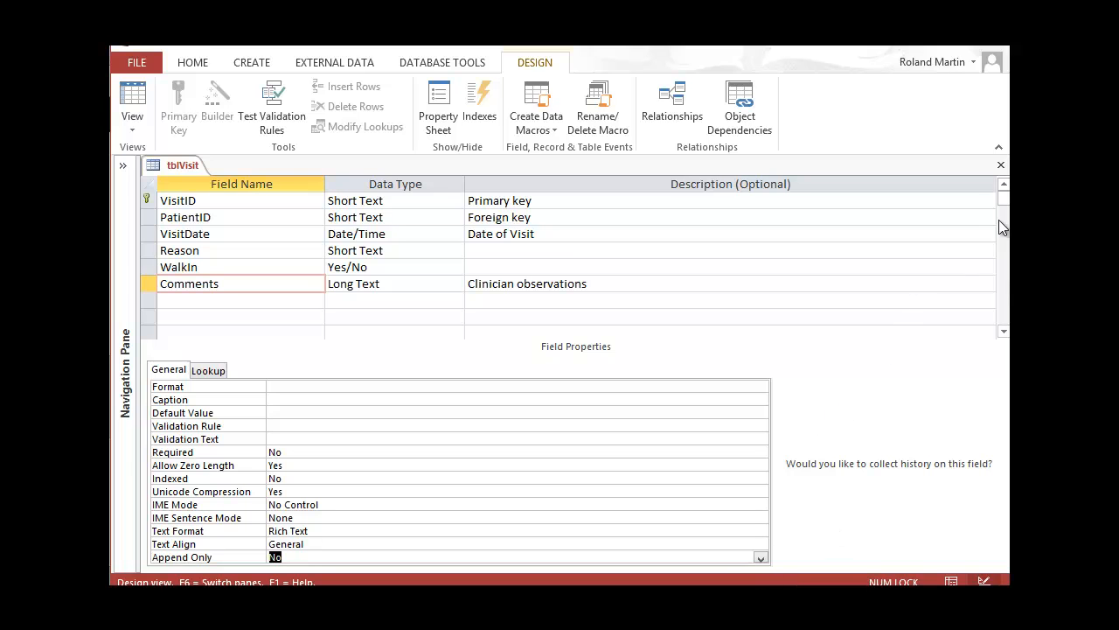
left_click(1000, 166)
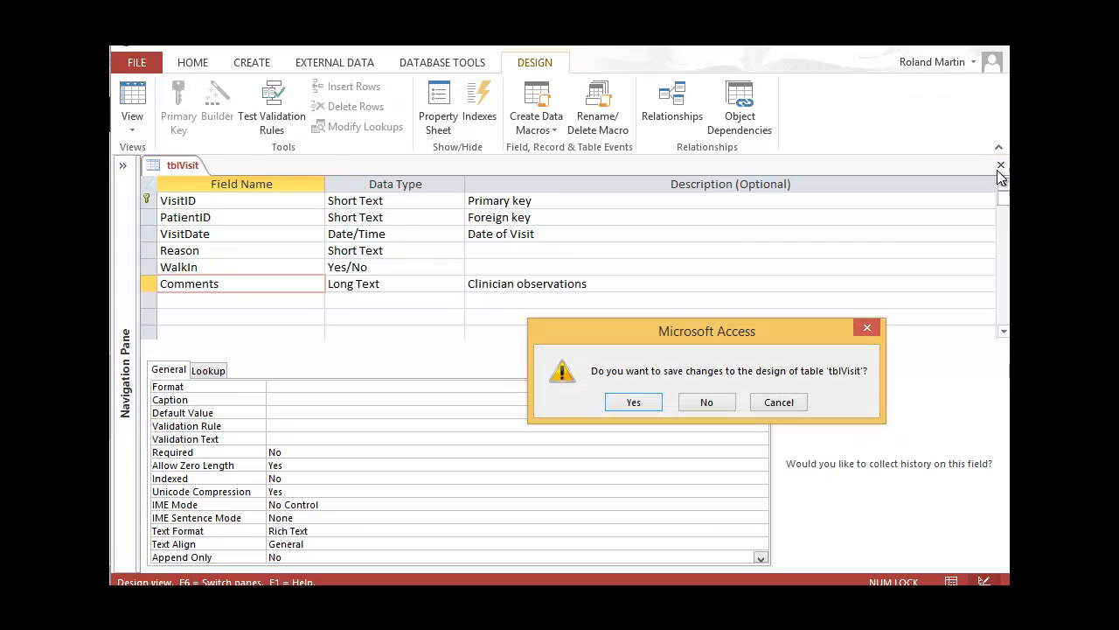
left_click(633, 402)
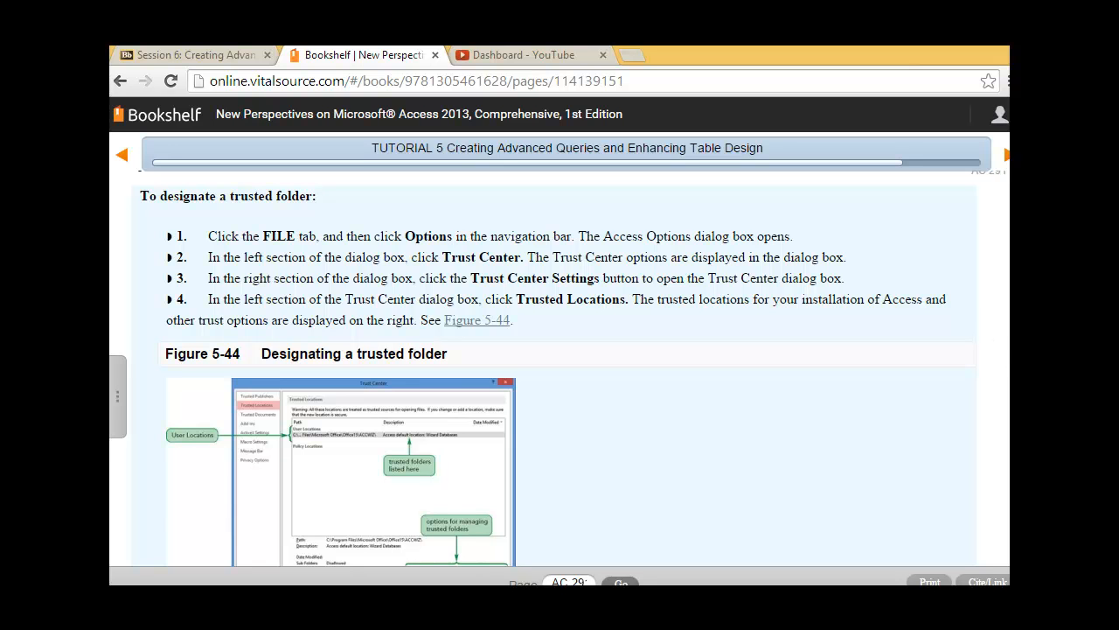
Scroll through the textbook's 'To designate a trusted folder' steps and Figure 5-44
scroll(560, 368, "down", 1)
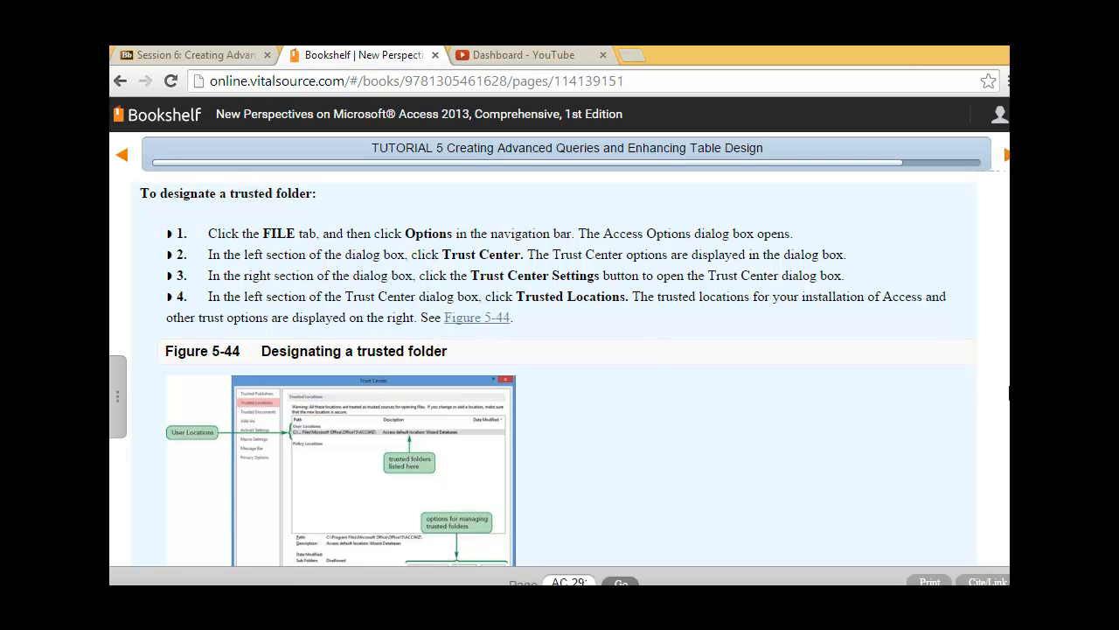
scroll(559, 367, "up", 1)
scroll(559, 368, "down", 4)
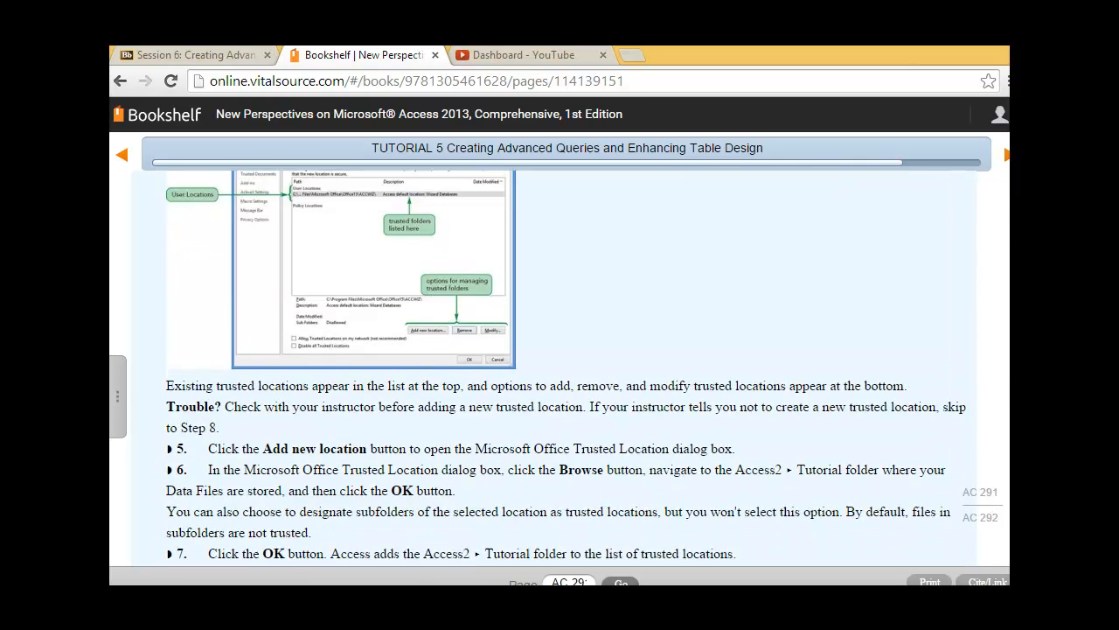
scroll(560, 367, "up", 3)
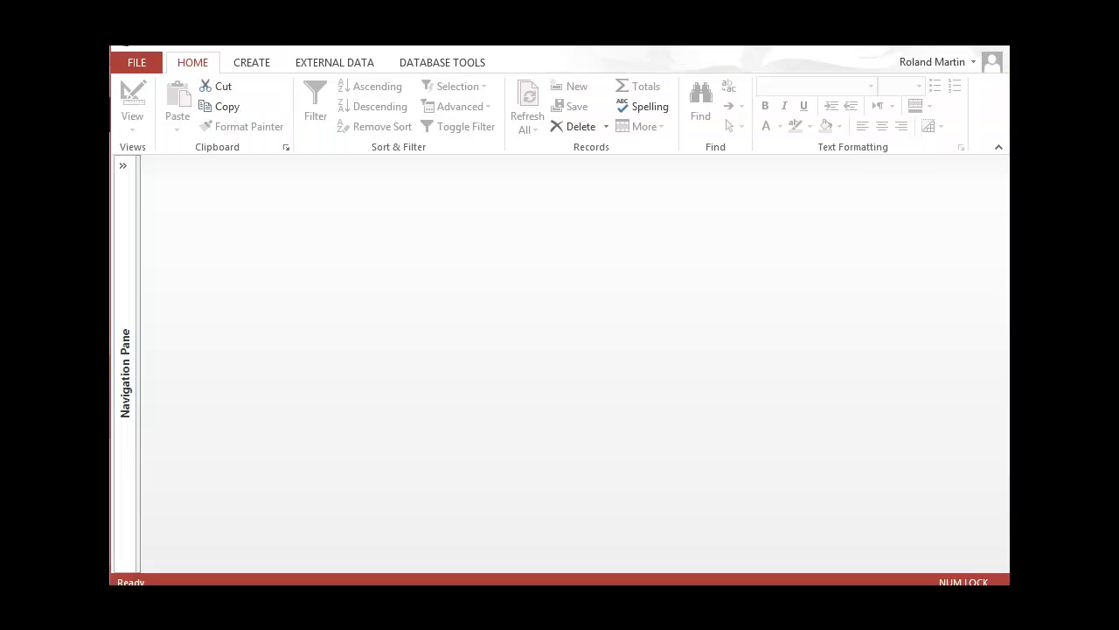
Go to Access Options' Trust Center Settings, Trusted Locations, and begin adding a new location
left_click(140, 64)
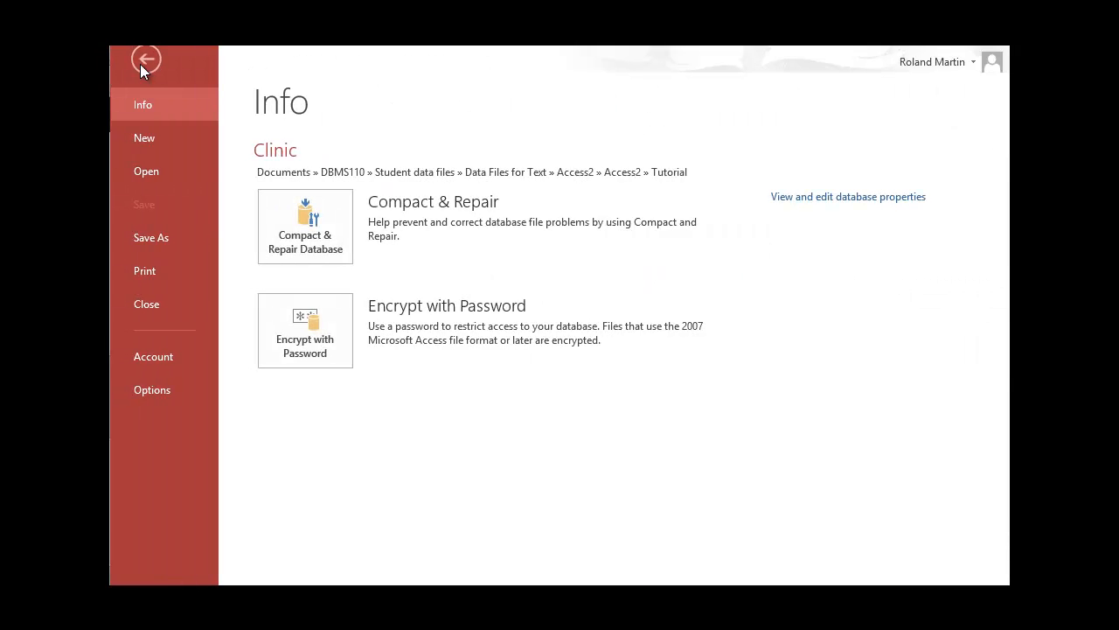
left_click(178, 383)
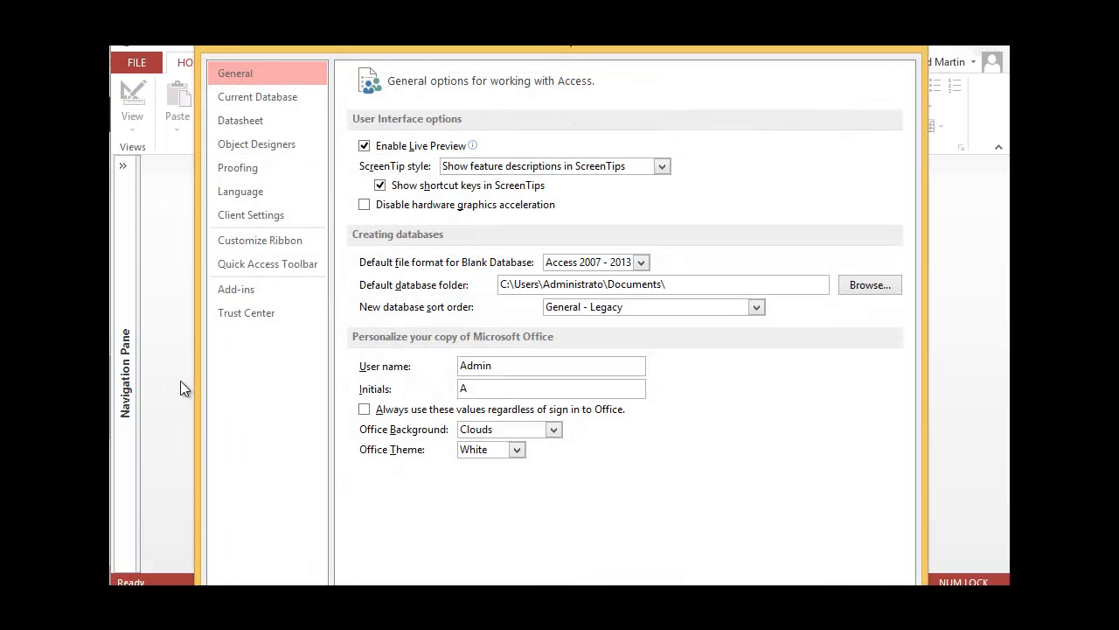
left_click(262, 315)
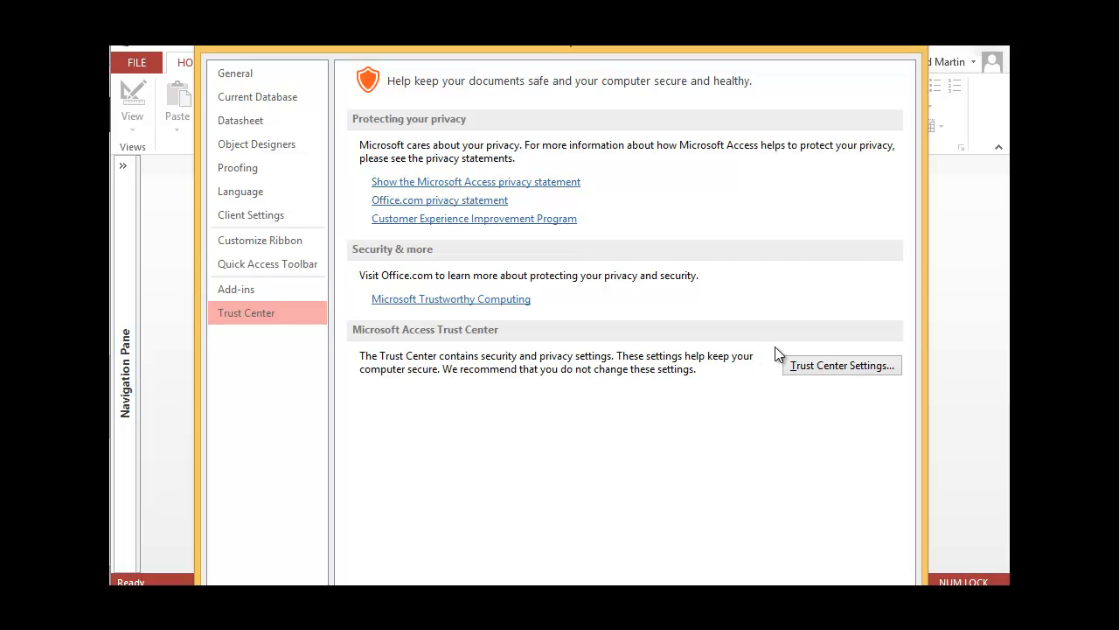
left_click(831, 366)
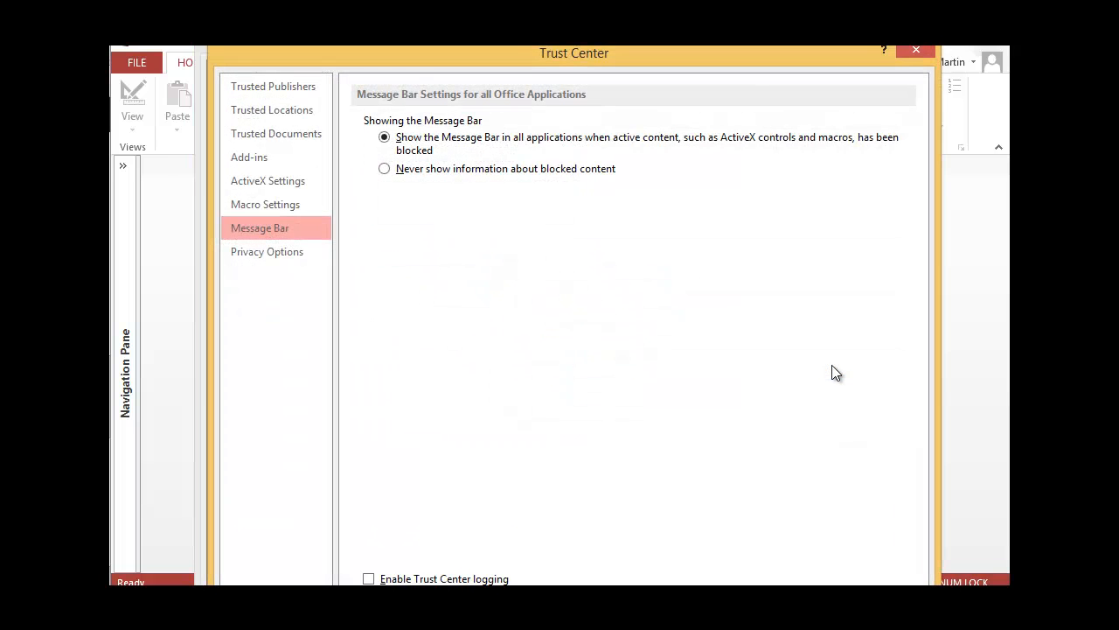
left_click(283, 119)
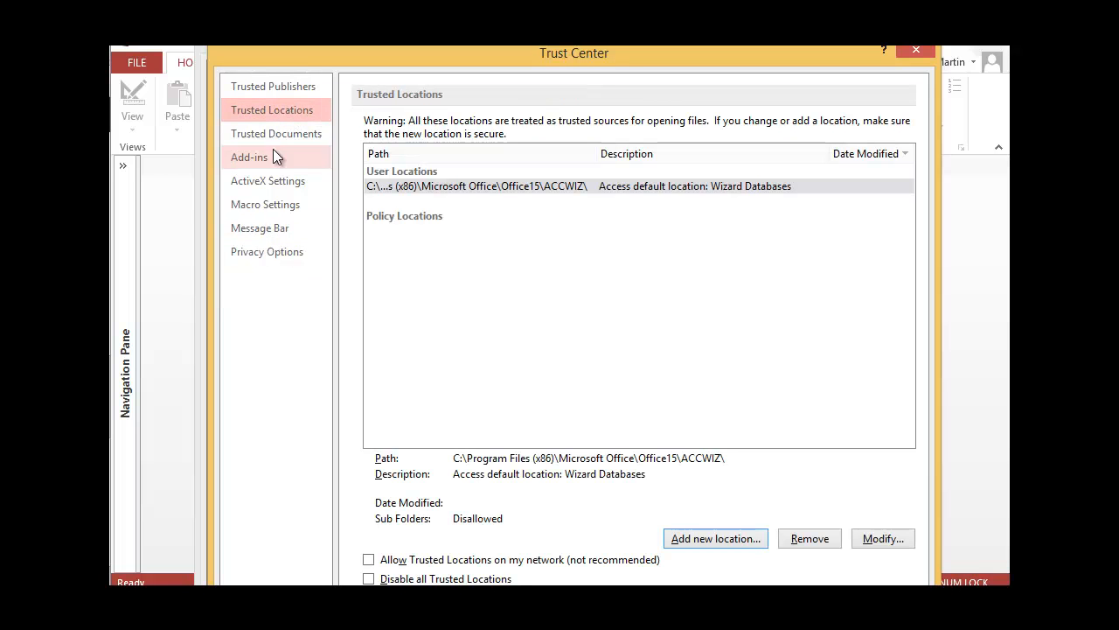
left_click(705, 542)
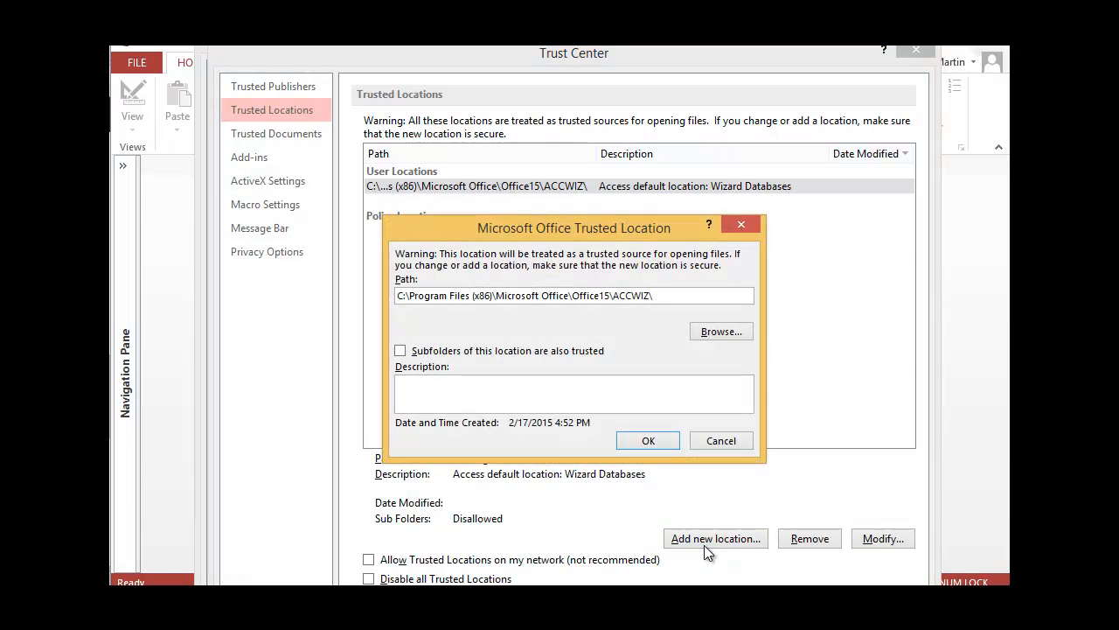